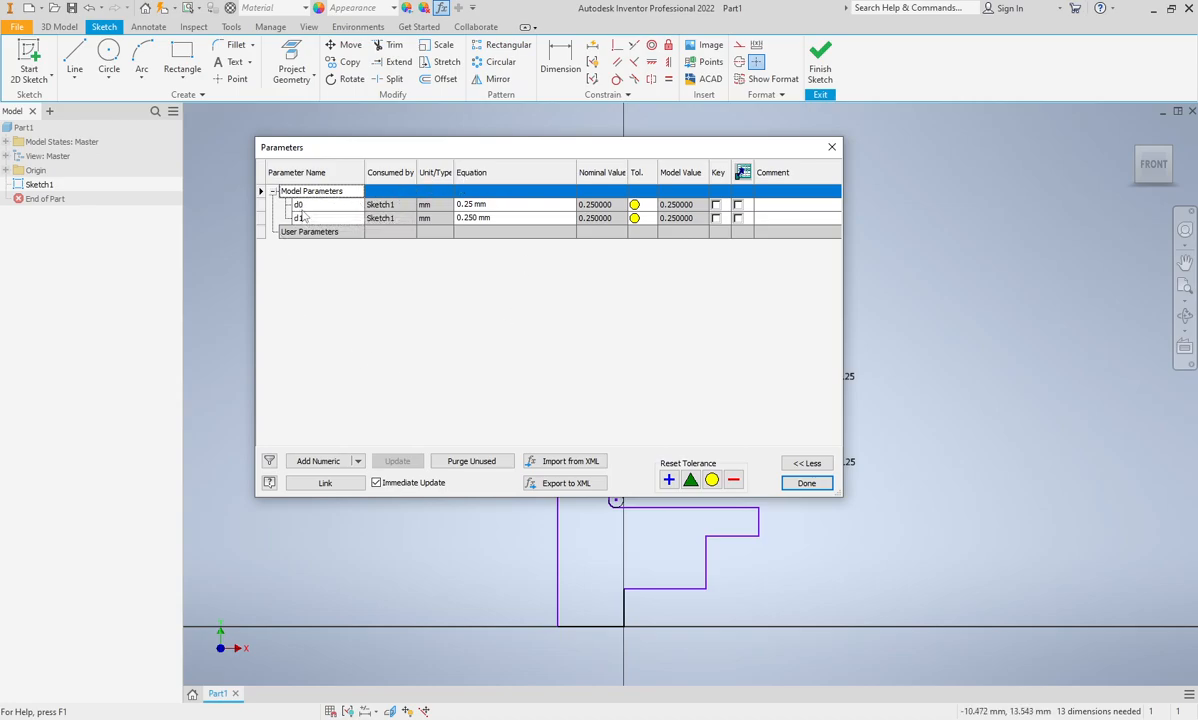
# Add a numeric user parameter TrackContactWidth, check the front-wheel minimum on the Canvas assignment page in the browser, and set it to 12 mm
pyautogui.moveTo(571, 150)
pyautogui.mouseDown()
pyautogui.moveTo(368, 150)
pyautogui.moveTo(334, 195)
pyautogui.moveTo(582, 184)
pyautogui.moveTo(625, 162)
pyautogui.mouseUp()
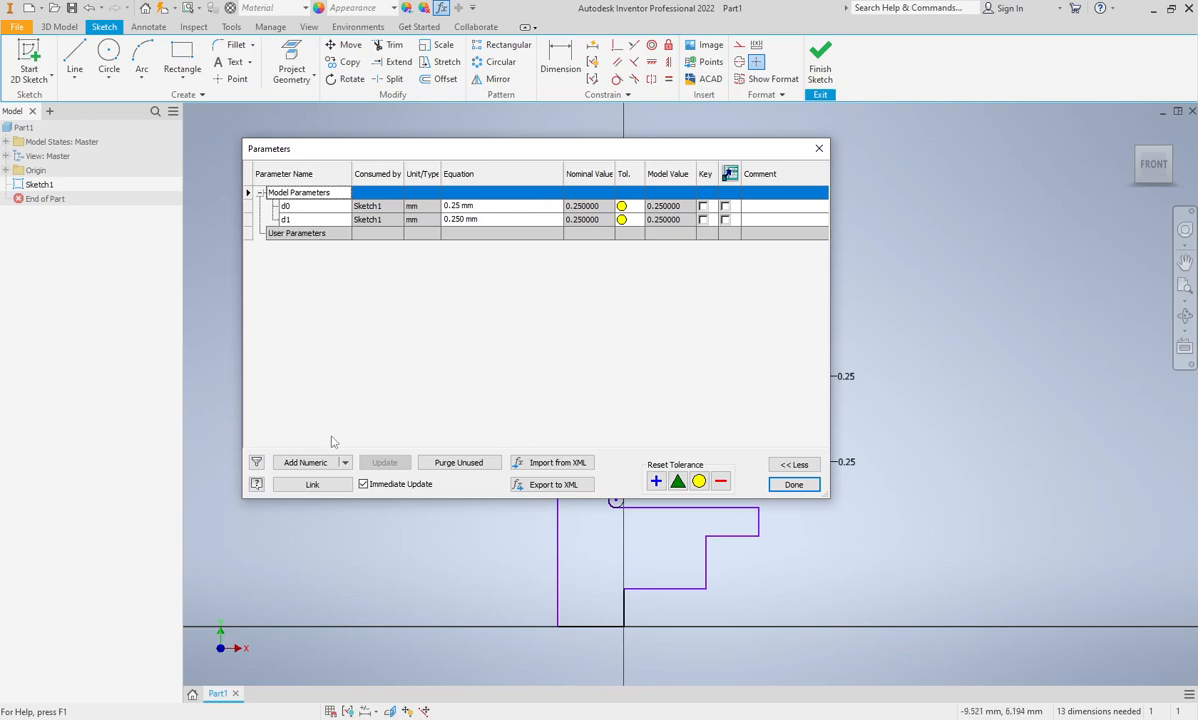
pyautogui.click(345, 463)
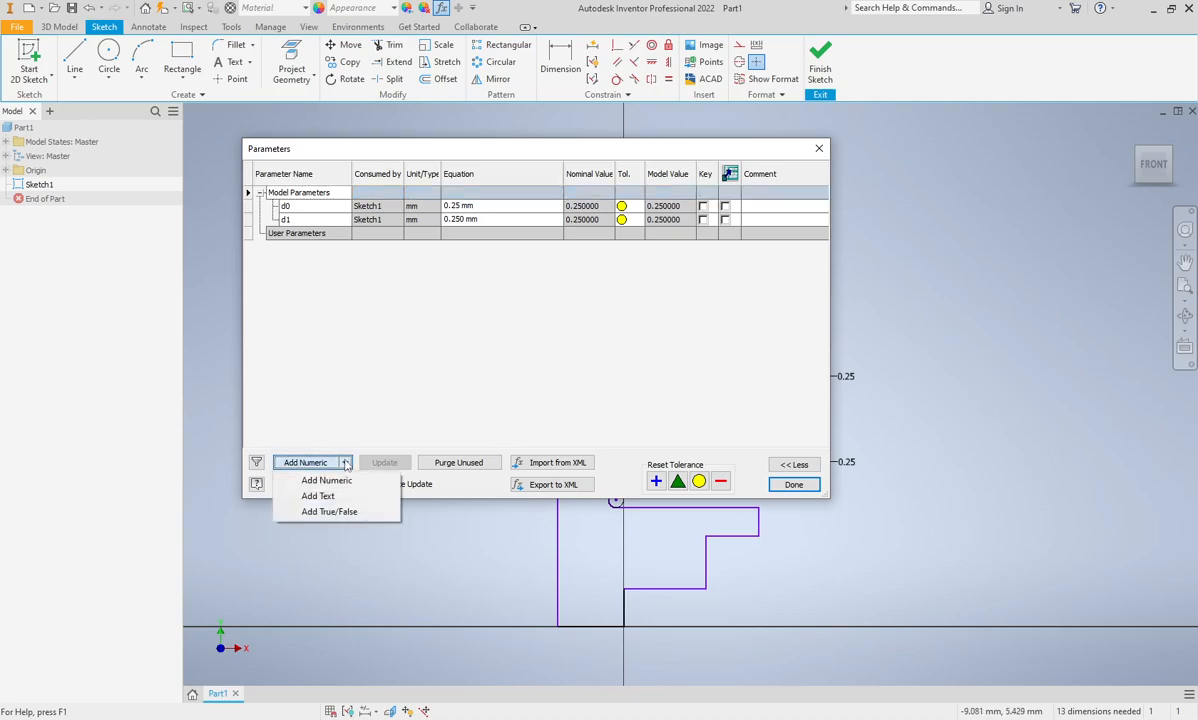
pyautogui.click(325, 480)
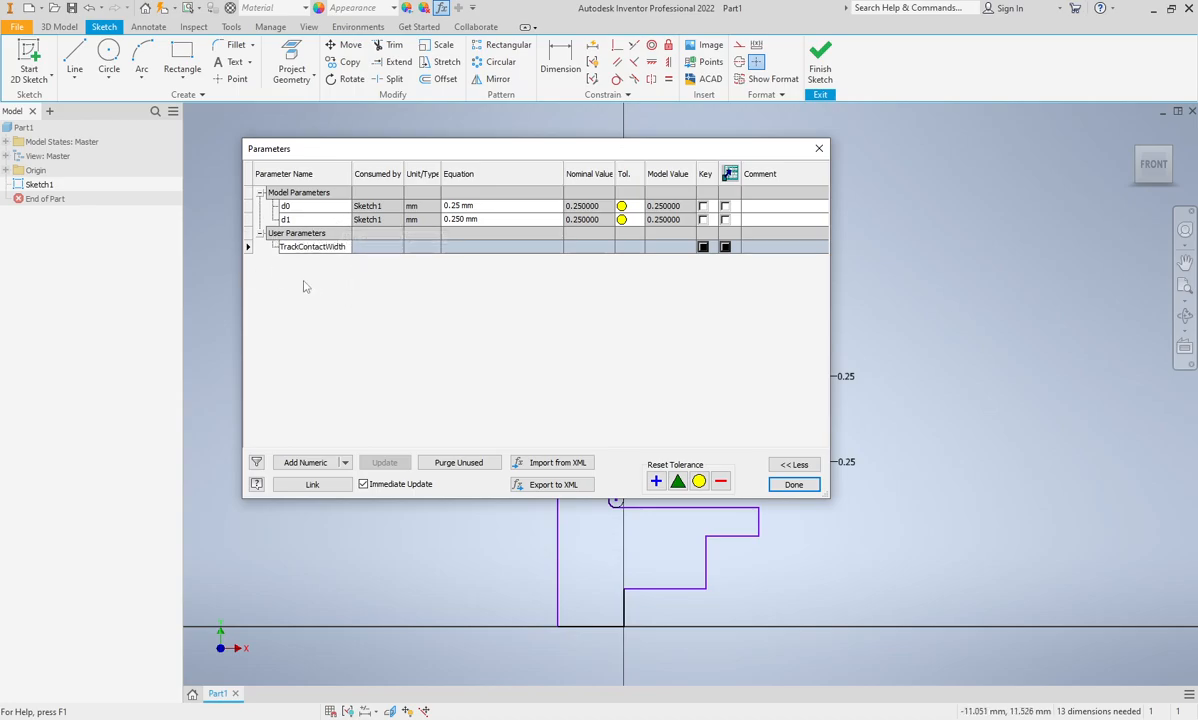
pyautogui.press('Tab')
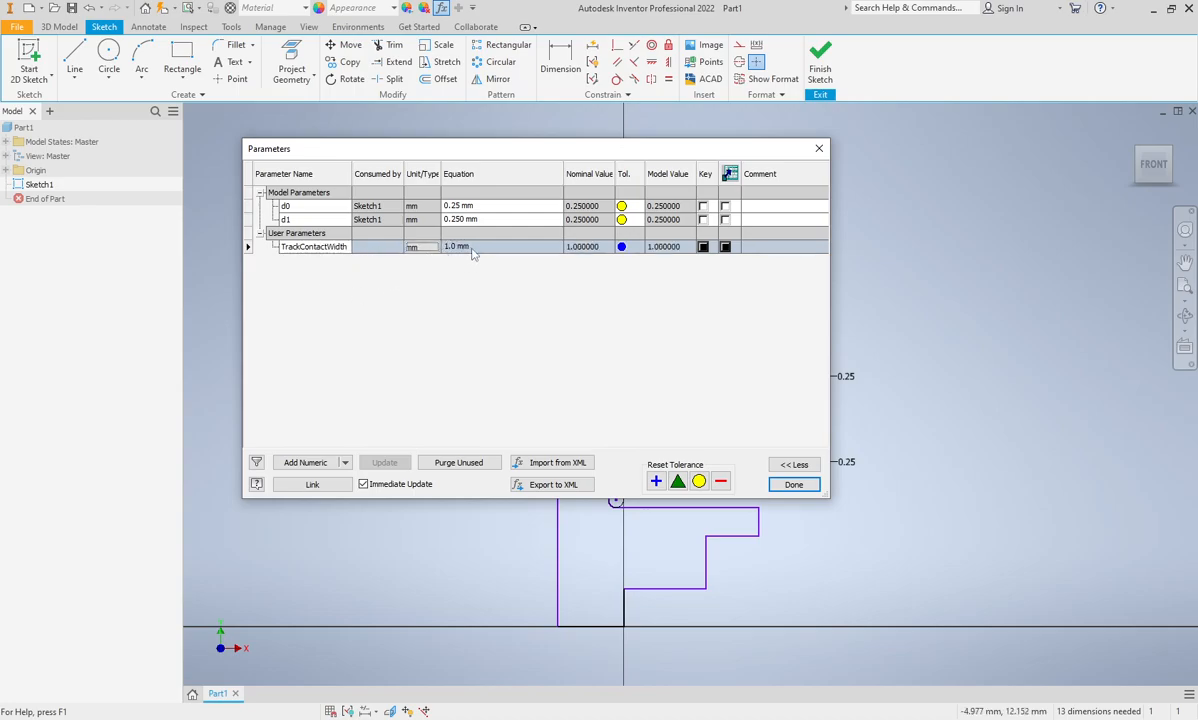
pyautogui.hotkey('alt', 'Tab')
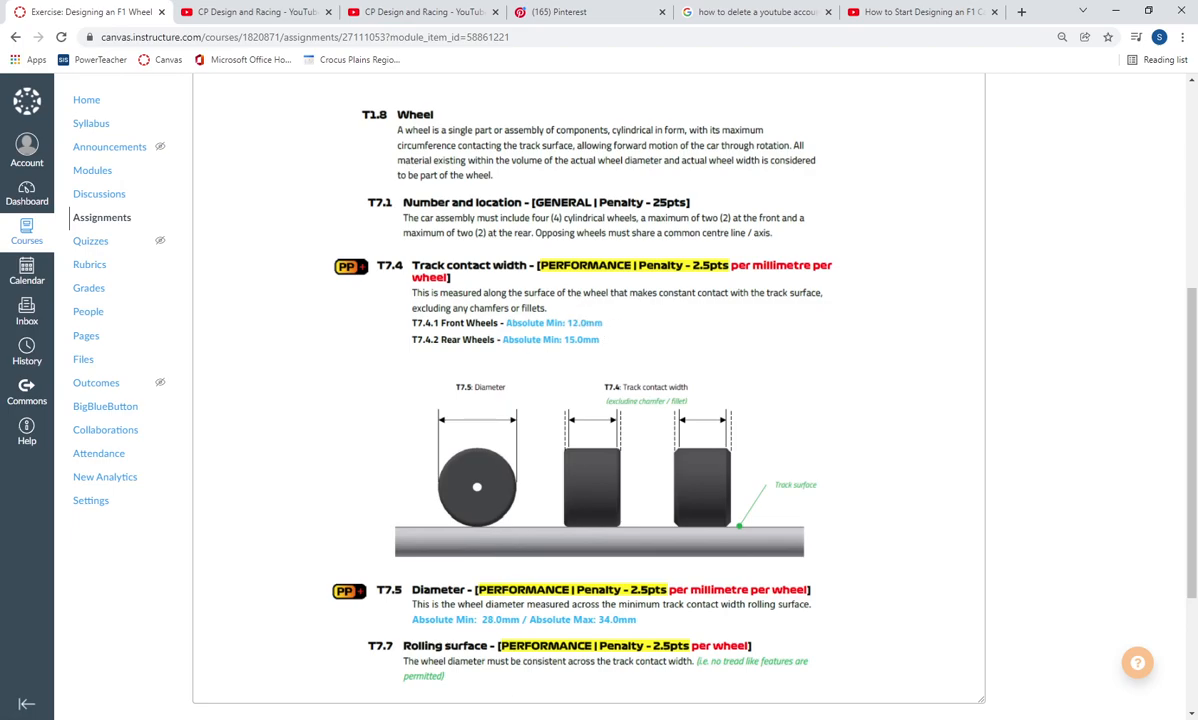
pyautogui.click(468, 685)
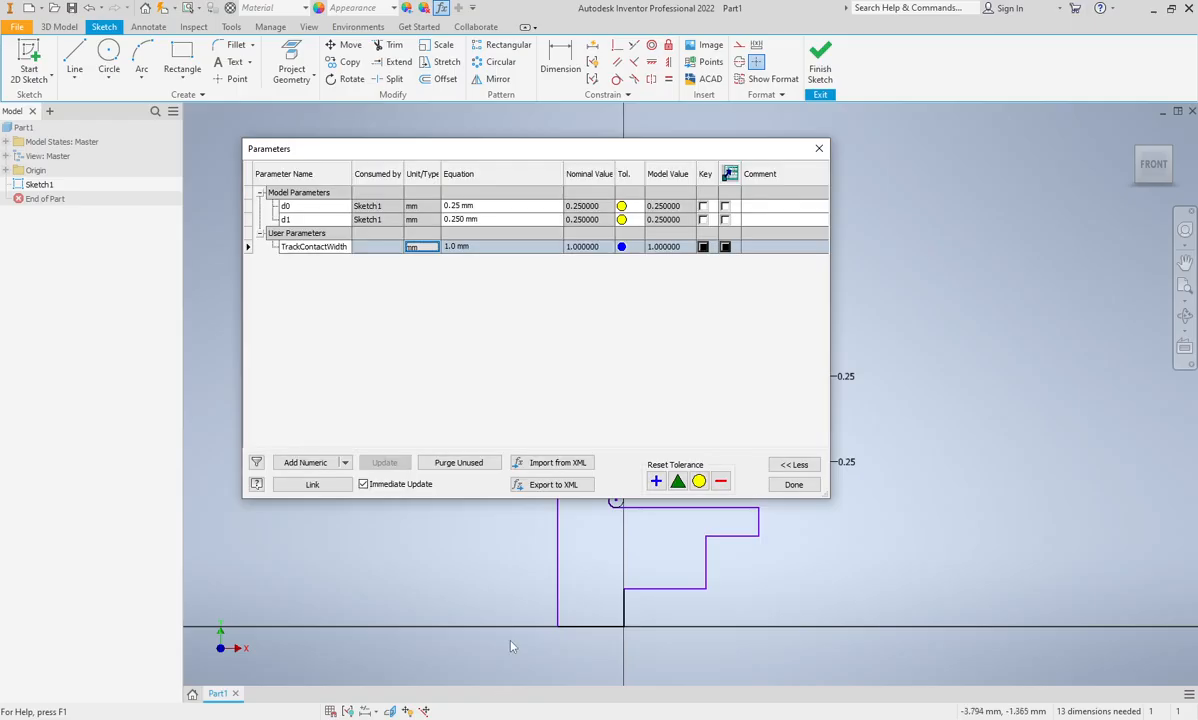
pyautogui.click(476, 247)
pyautogui.write('12')
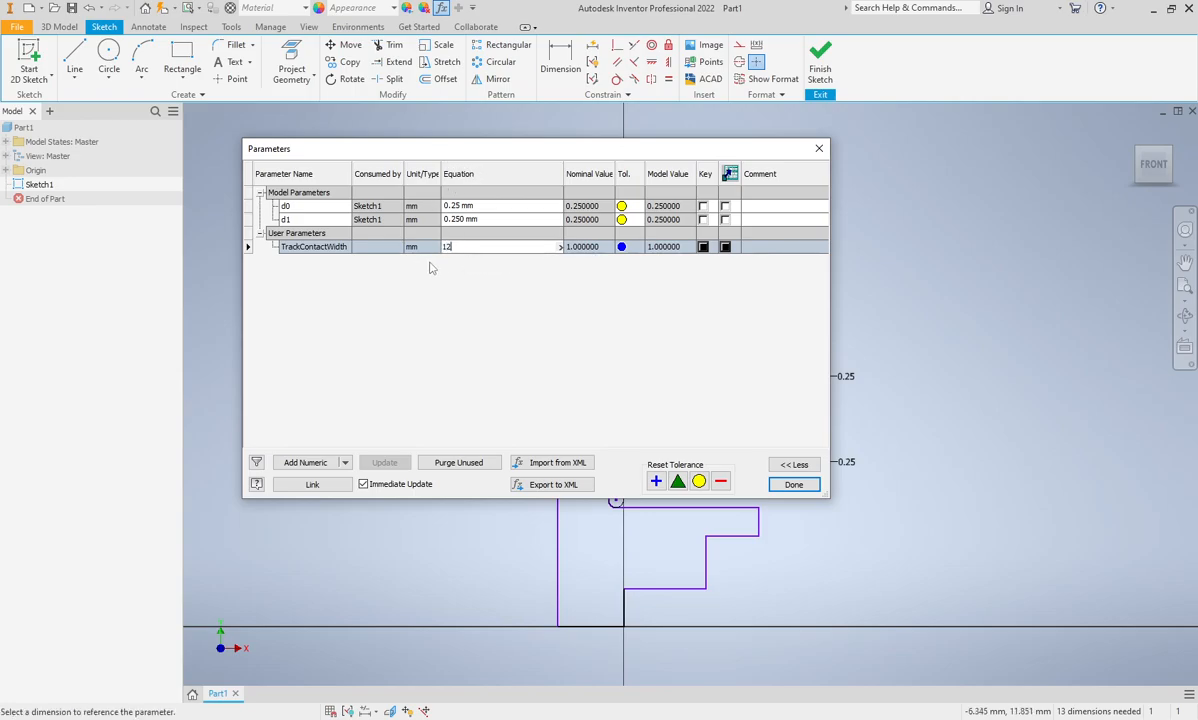
pyautogui.press('Return')
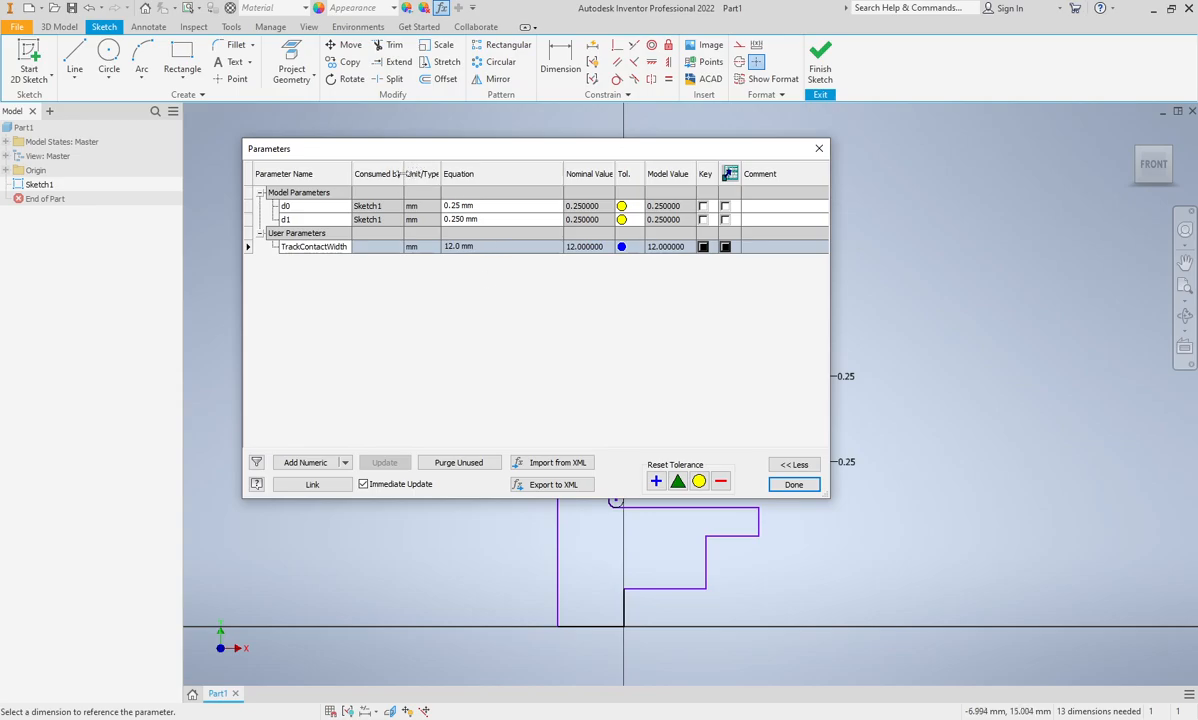
# Review the length units available for the TrackContactWidth parameter and keep mm
pyautogui.click(434, 250)
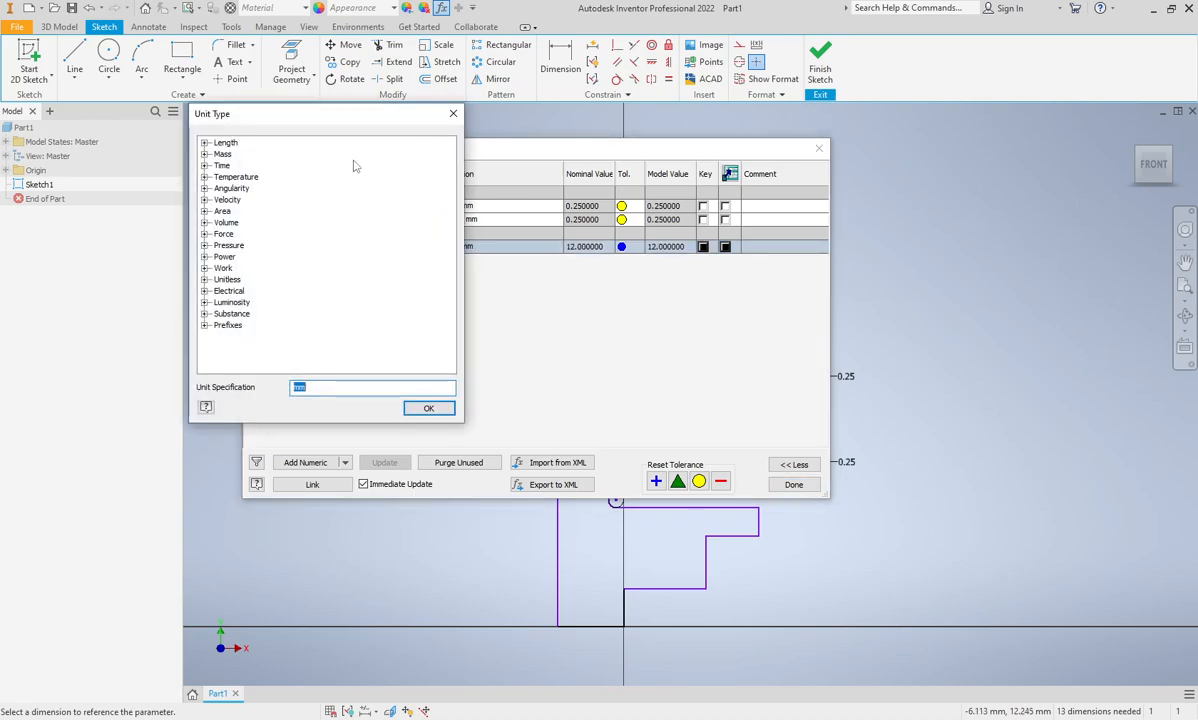
pyautogui.click(204, 143)
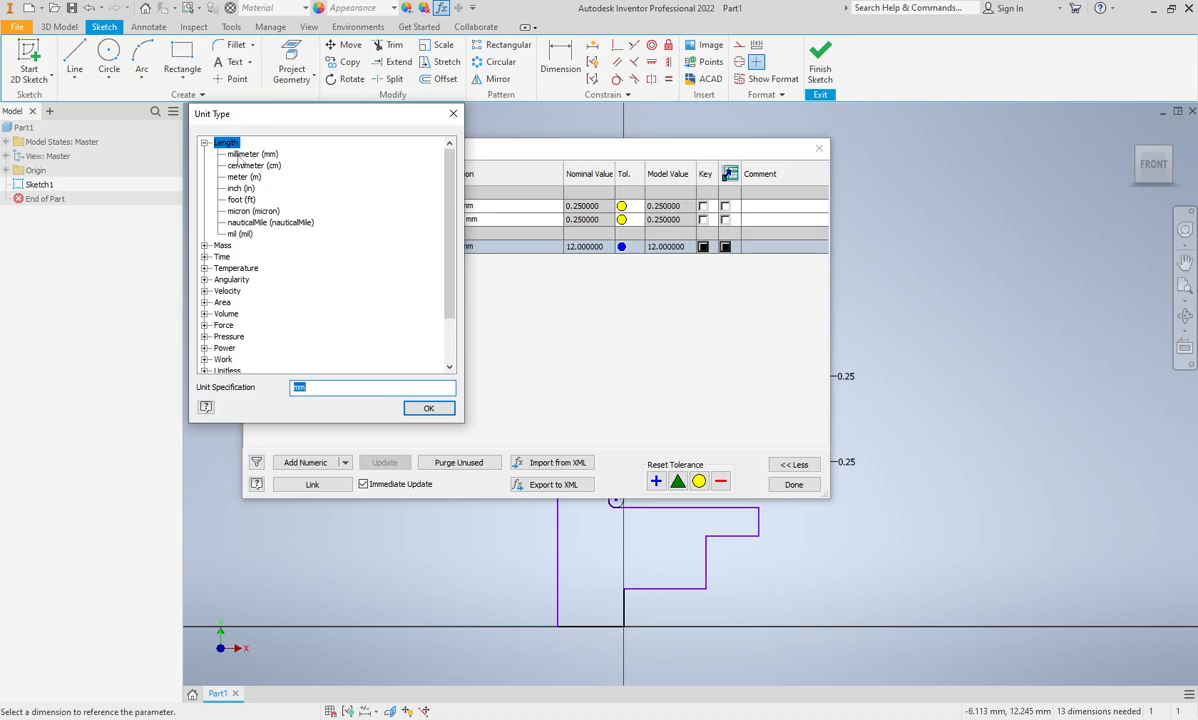
pyautogui.click(425, 407)
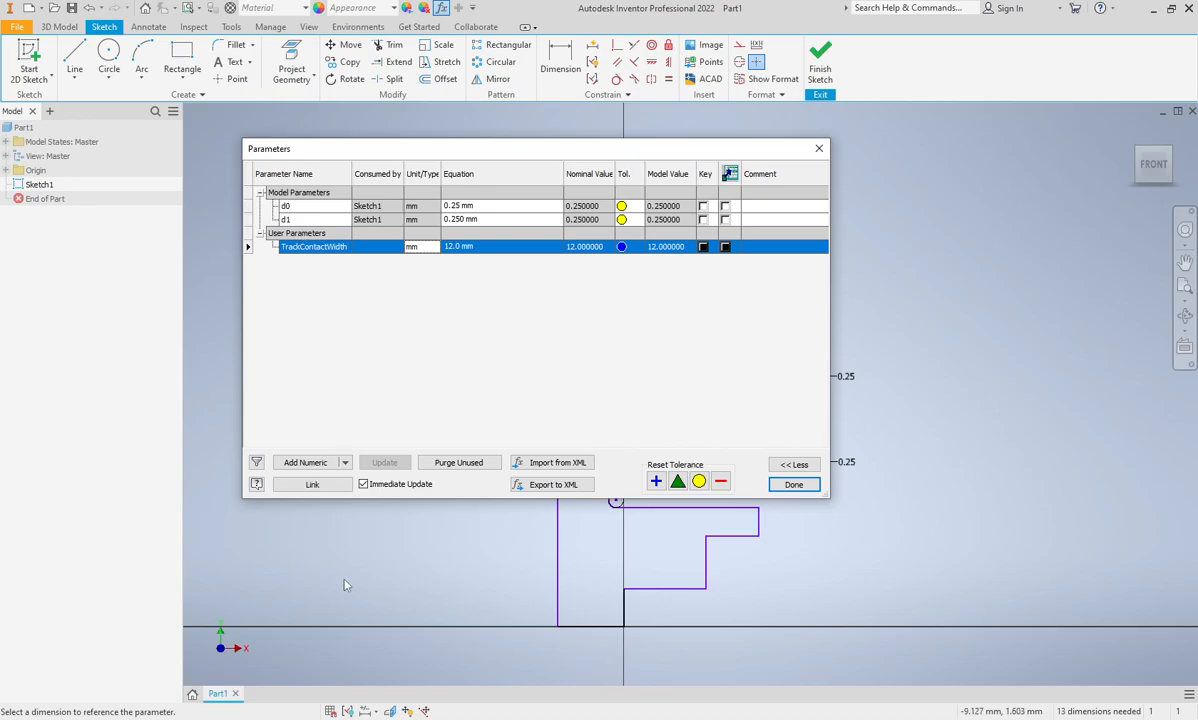
# Check the wheel diameter rule on the Canvas page in the browser and add a numeric user parameter OutWheelDiameter of 28 mm
pyautogui.click(440, 718)
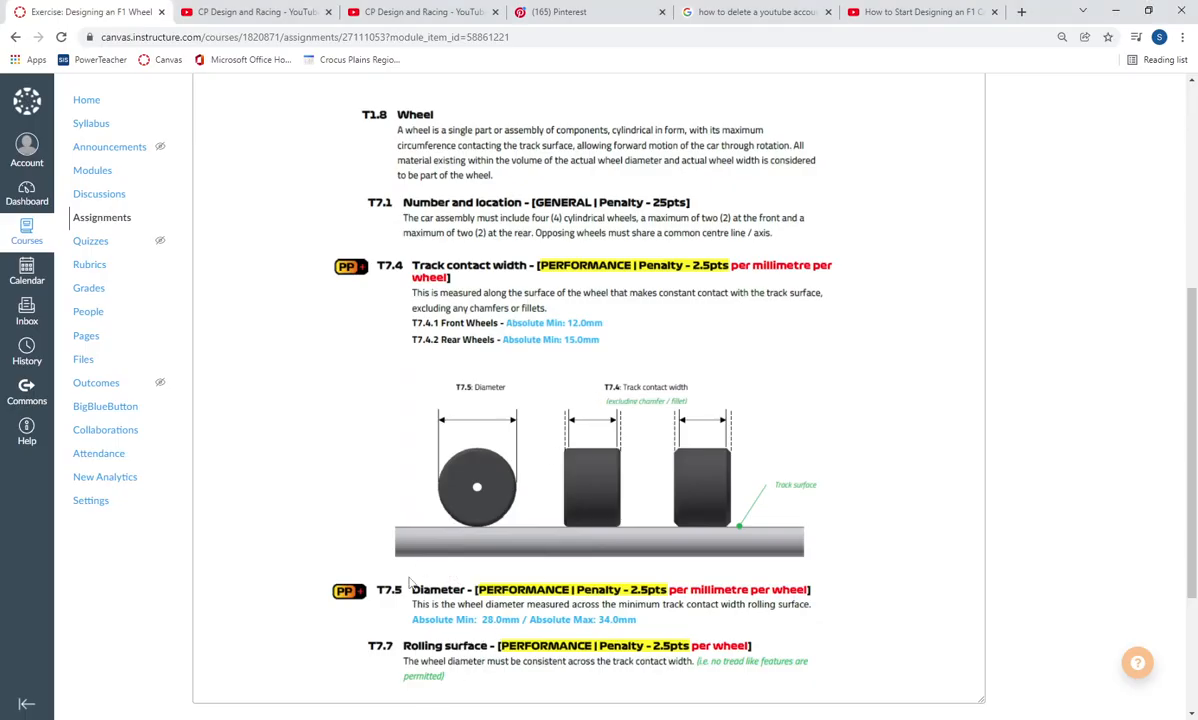
pyautogui.click(412, 718)
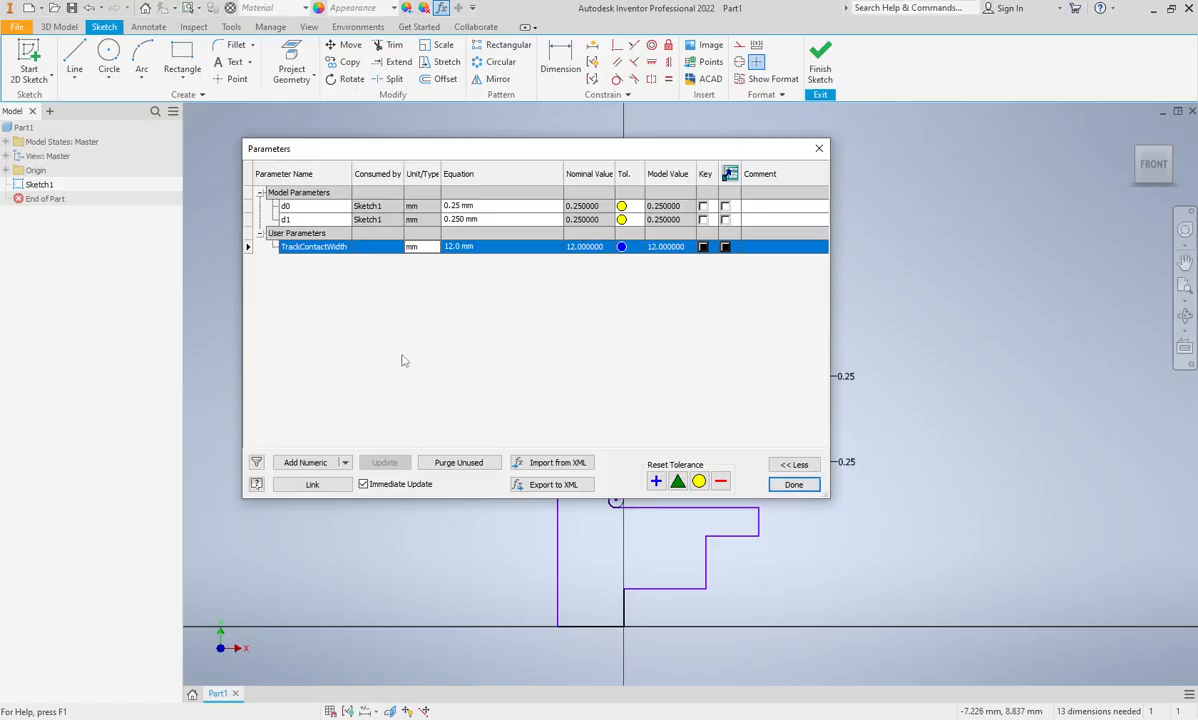
pyautogui.click(305, 462)
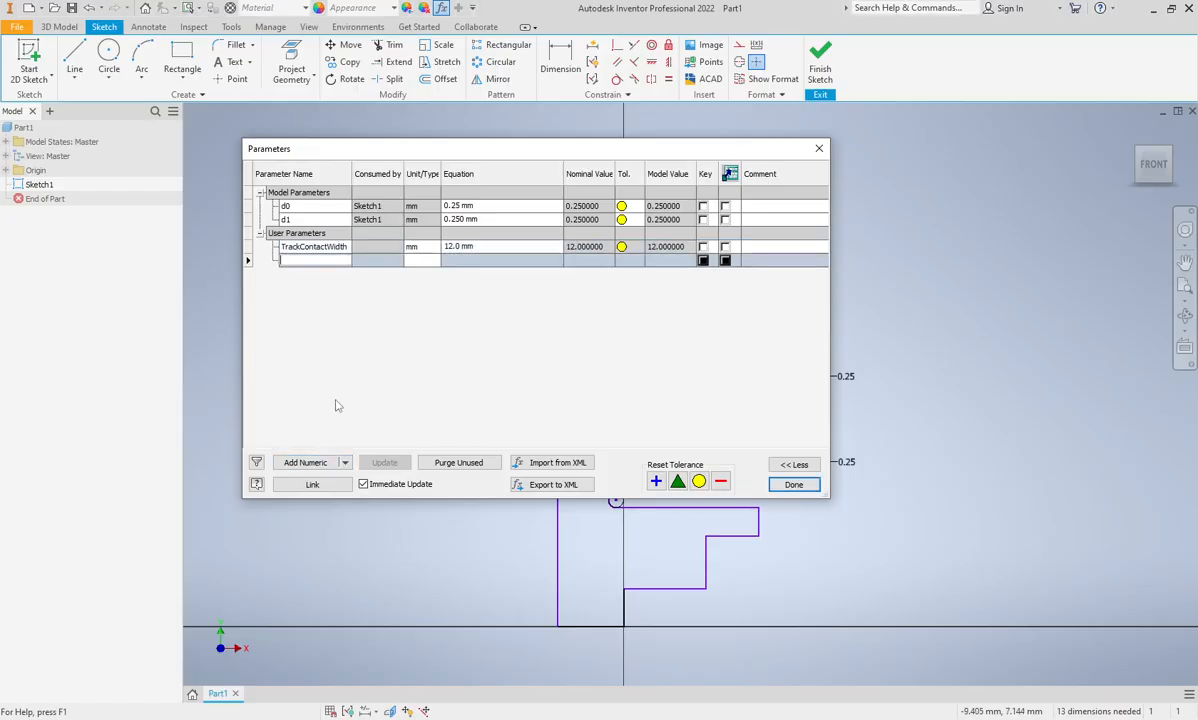
pyautogui.write('WheelDiameter')
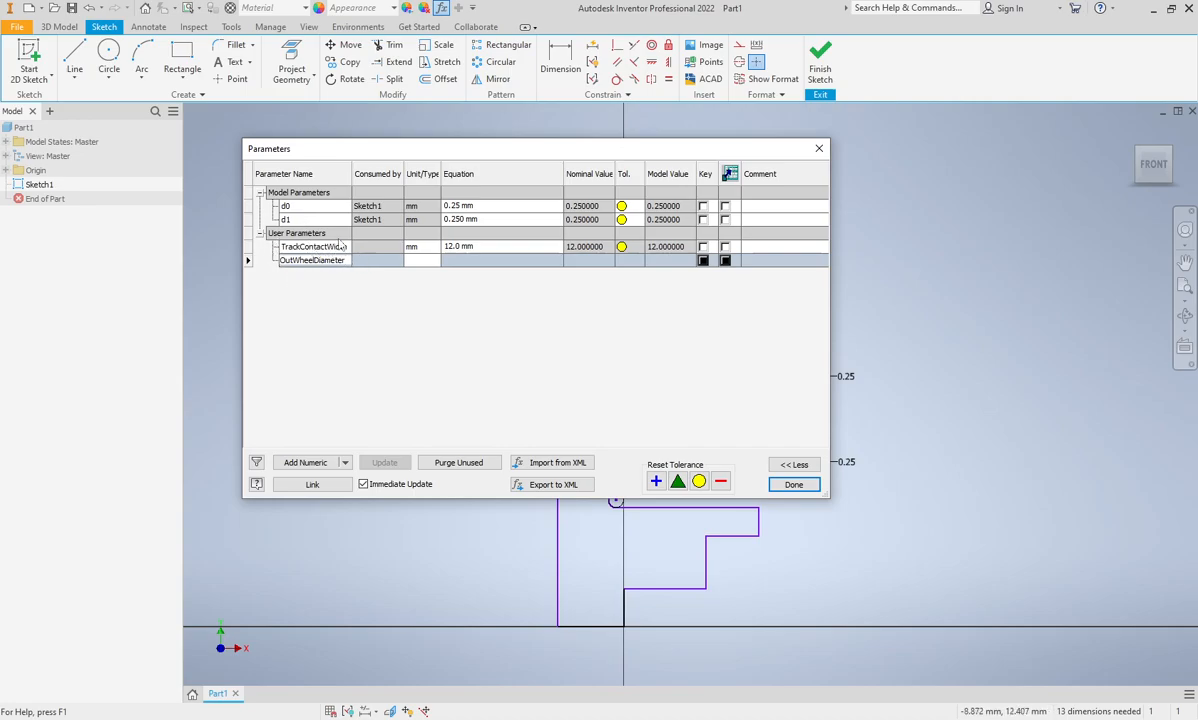
pyautogui.press('Return')
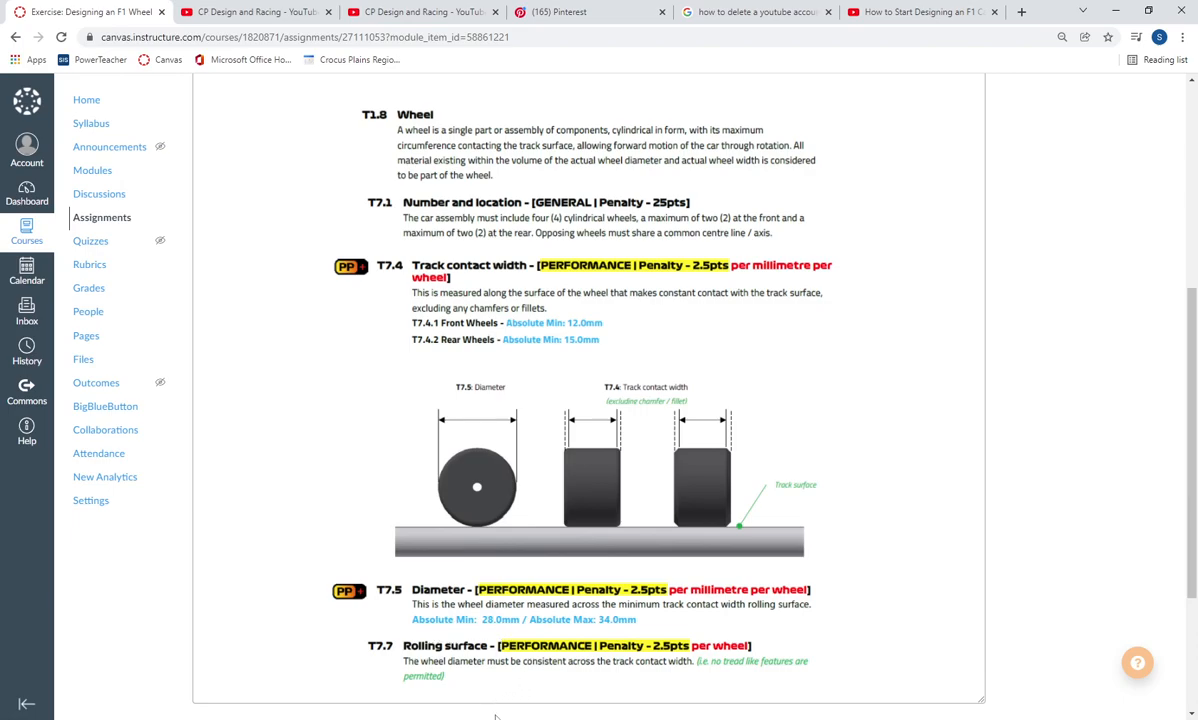
pyautogui.hotkey('alt', 'Tab')
pyautogui.write('2')
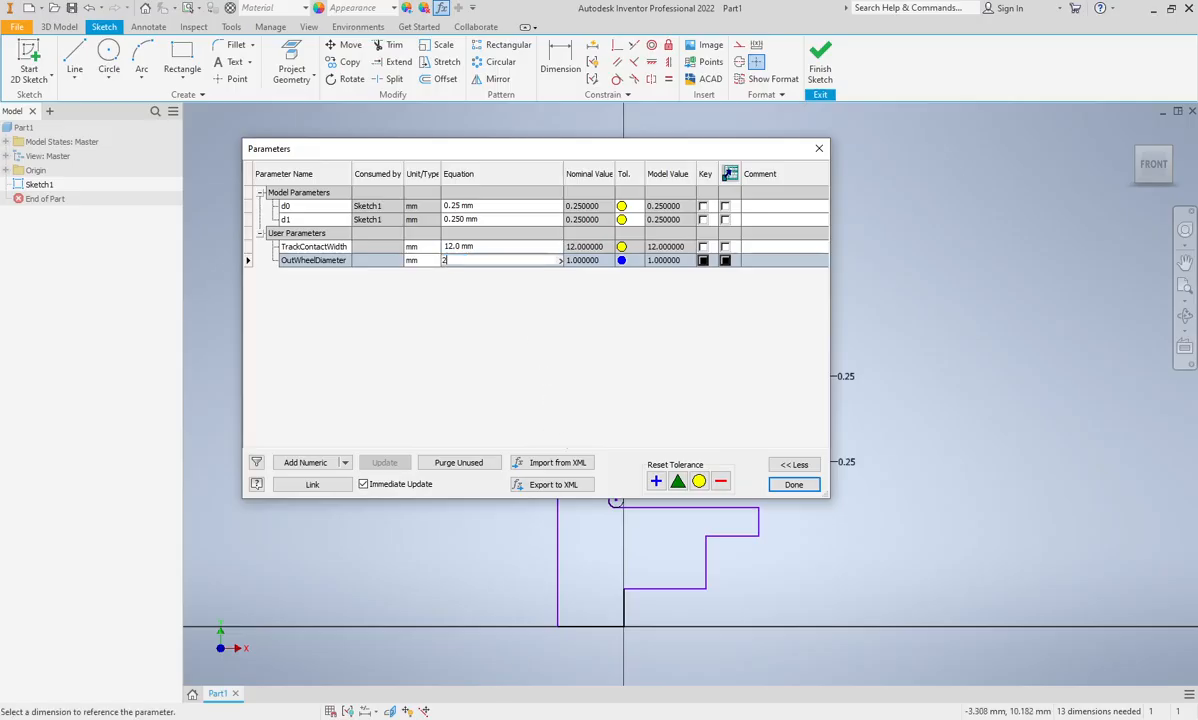
pyautogui.write('8')
pyautogui.press('Return')
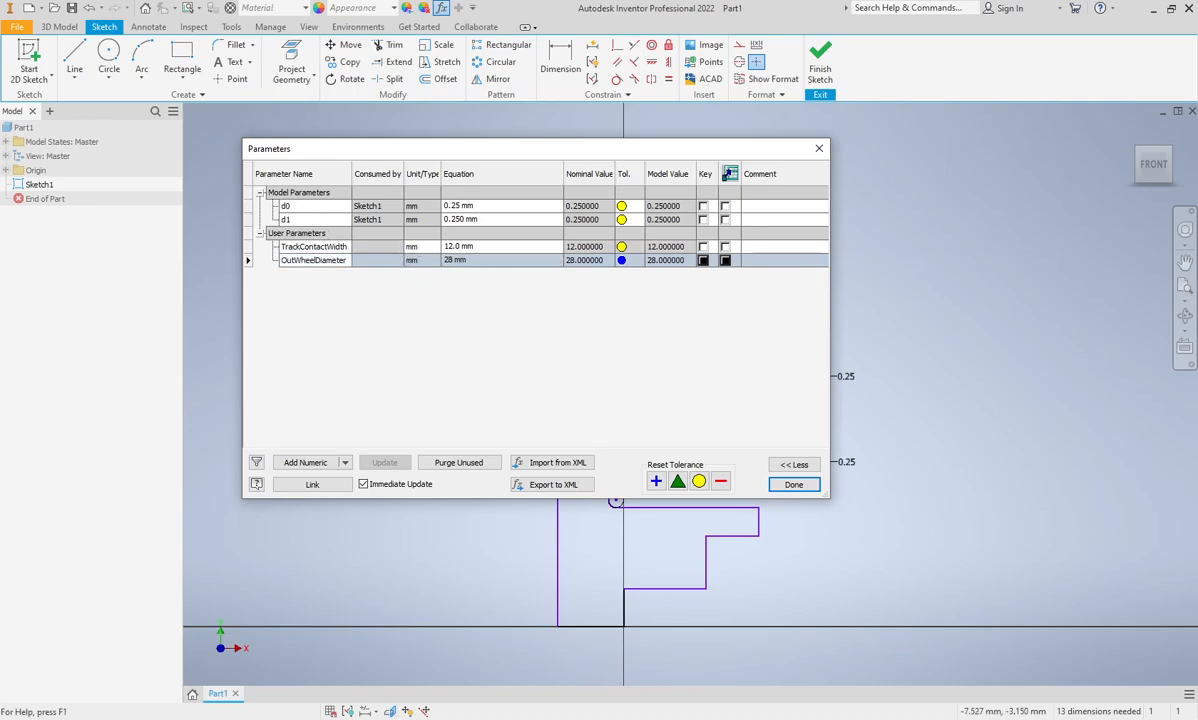
# Recheck the wheel rules in the browser and add a numeric user parameter AxleDiameter with a value of 4.5 mm
pyautogui.hotkey('alt', 'Tab')
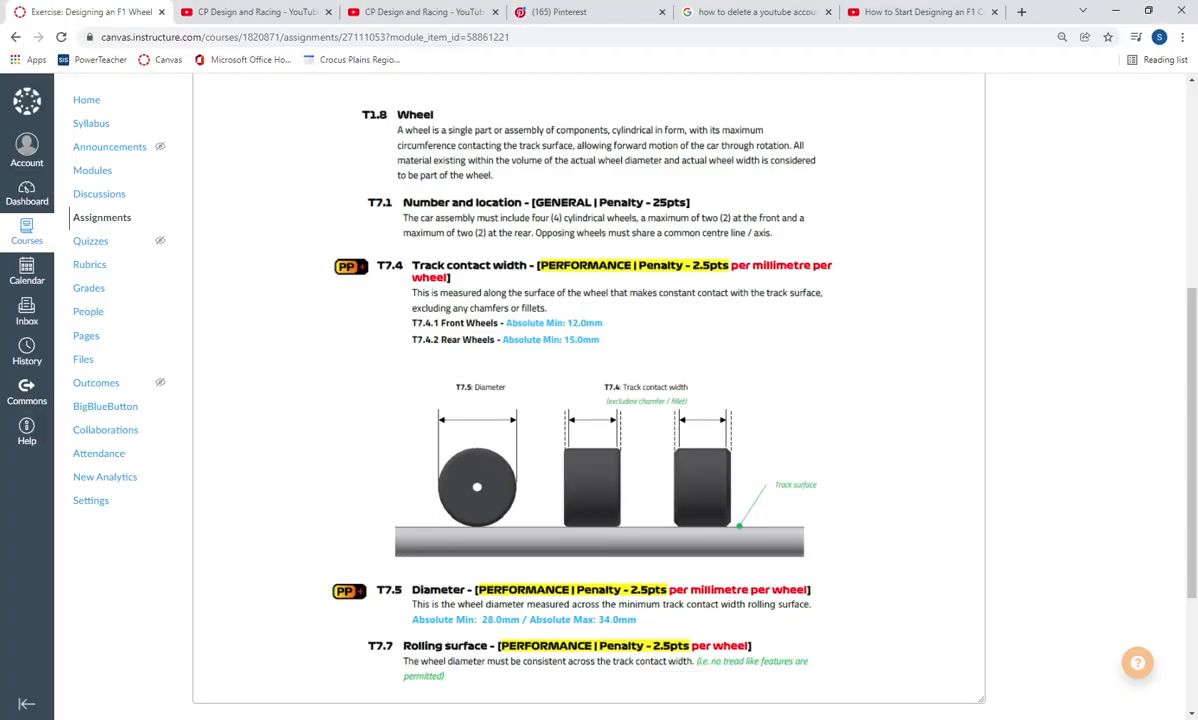
pyautogui.hotkey('alt', 'Tab')
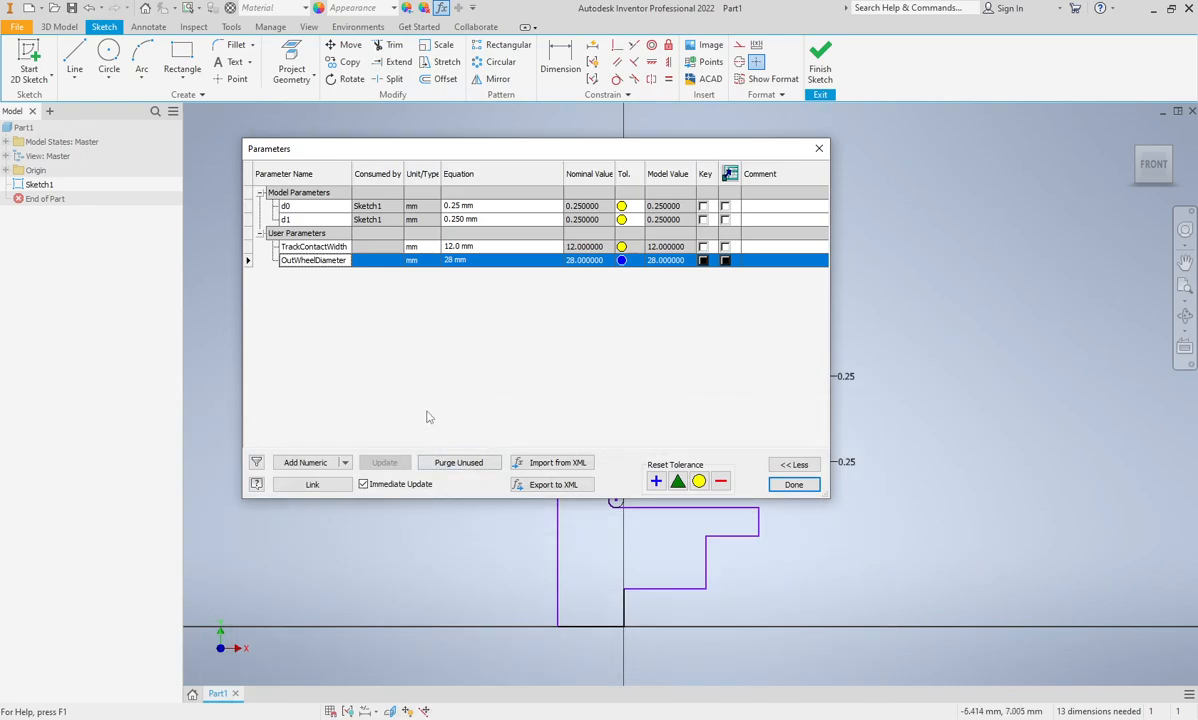
pyautogui.click(324, 468)
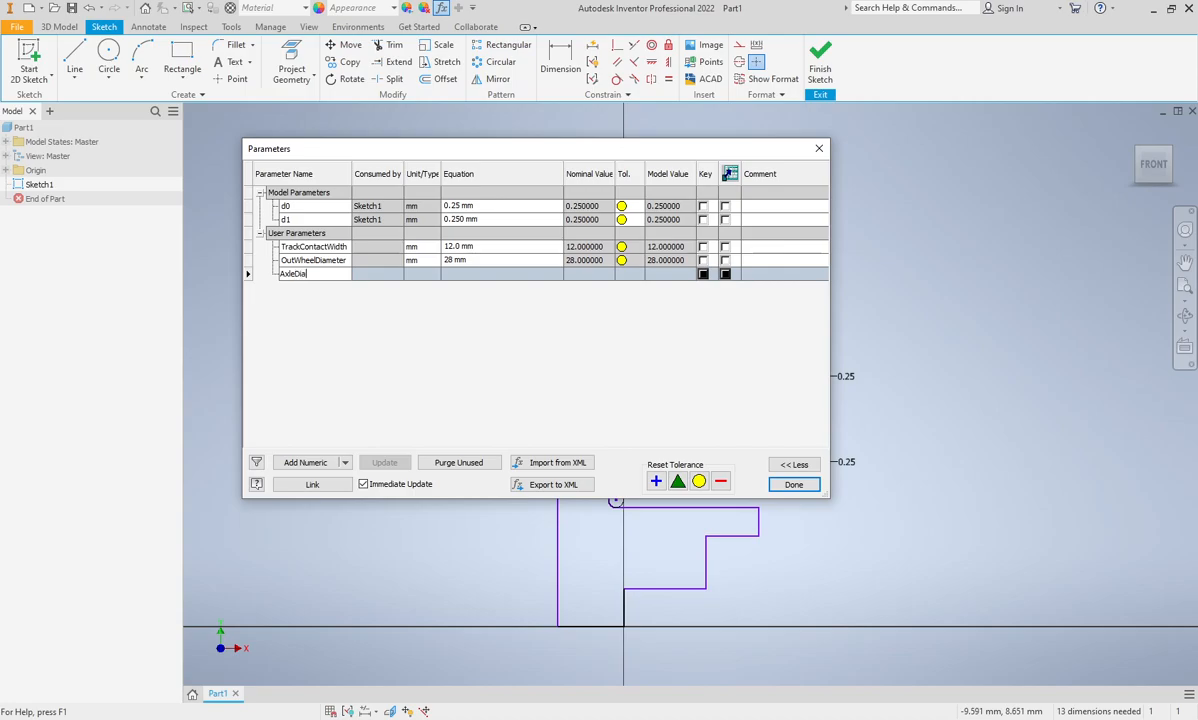
pyautogui.write('AxleDiameter')
pyautogui.press('Return')
pyautogui.click(493, 273)
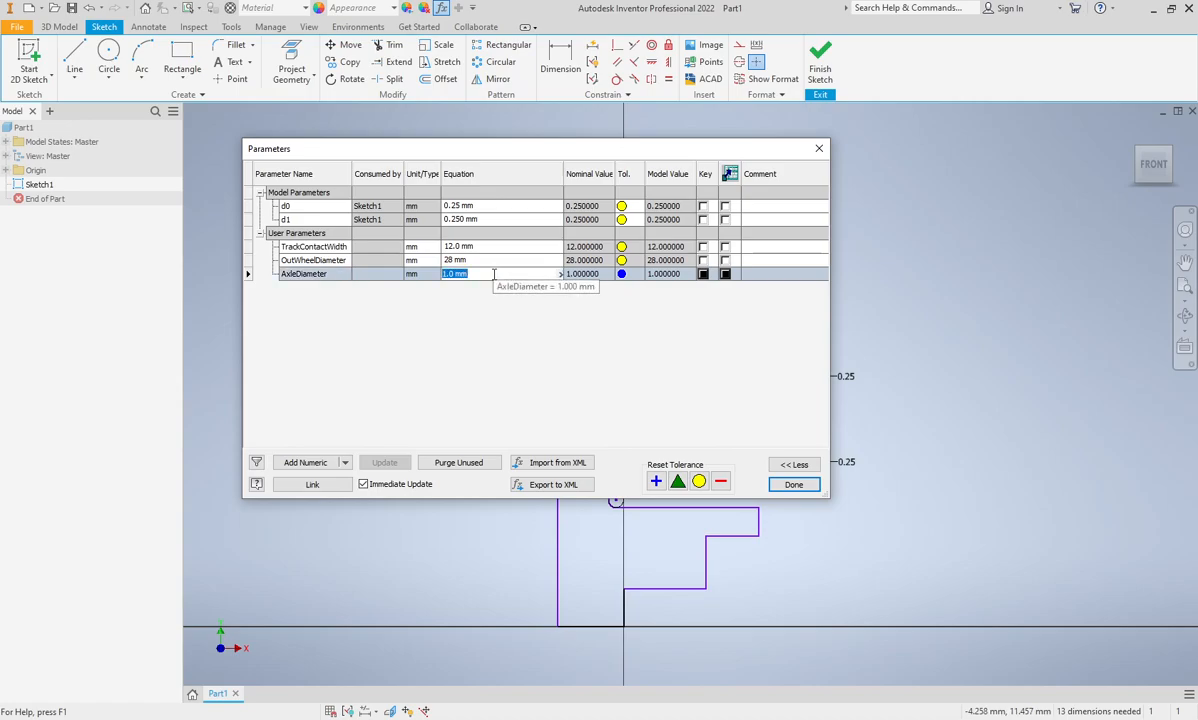
pyautogui.write('4.5')
pyautogui.press('Return')
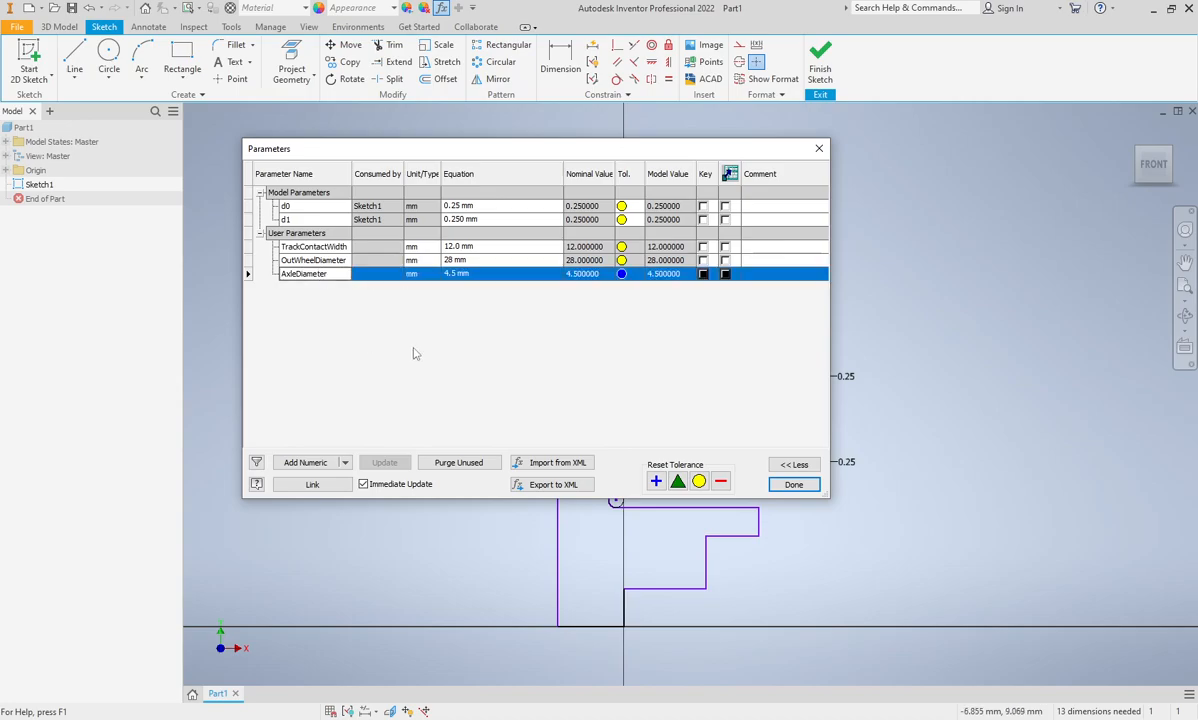
# View the bearing photo in Paint 3D, then add a numeric user parameter Bearing_OutDia with a value of 9.5 mm
pyautogui.moveTo(505, 152); pyautogui.dragTo(209, 195)
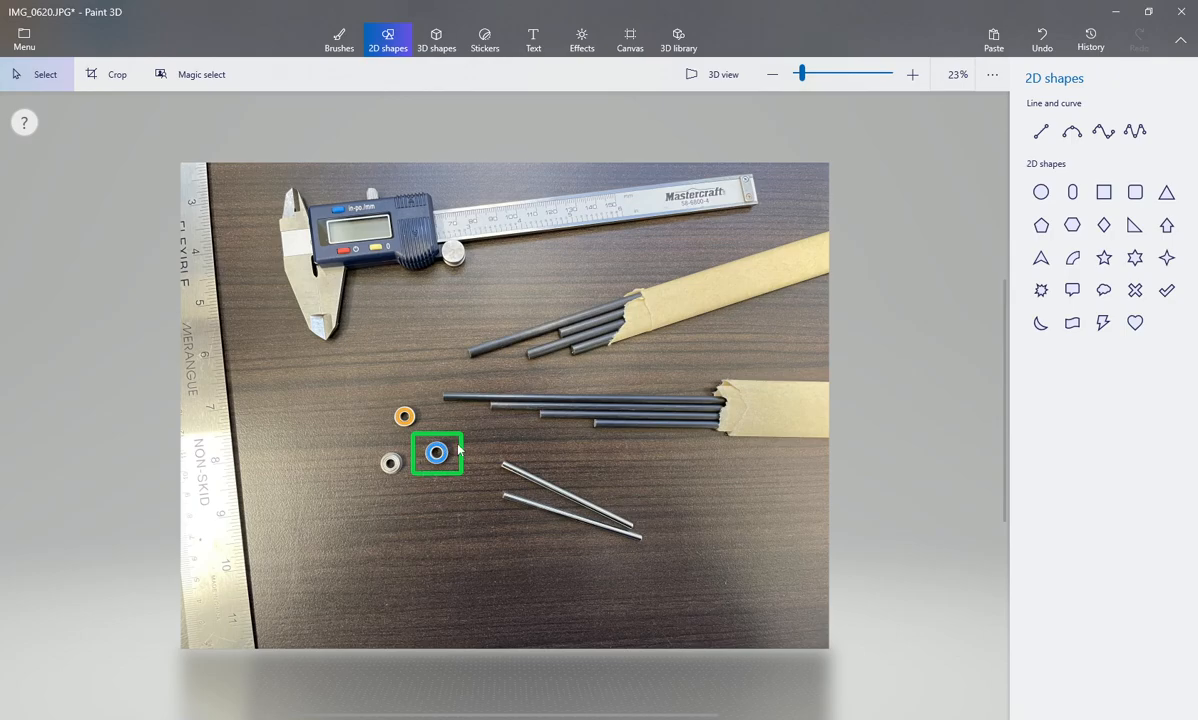
pyautogui.click(1117, 12)
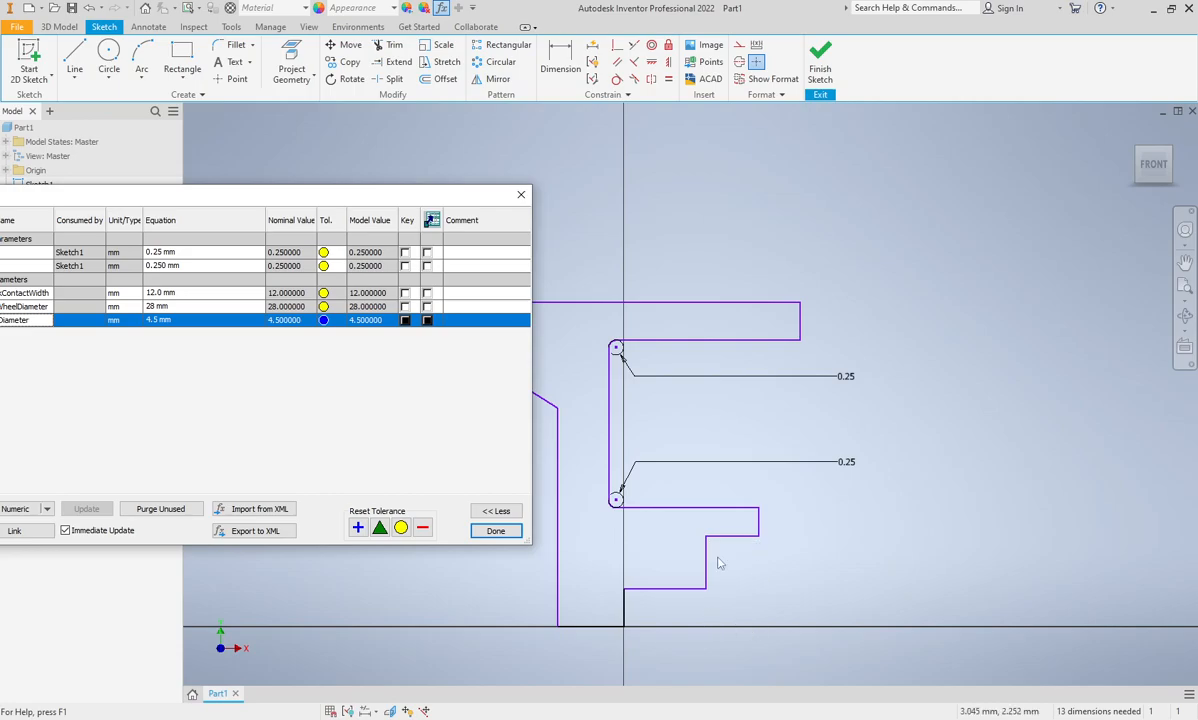
pyautogui.moveTo(380, 199); pyautogui.dragTo(716, 154)
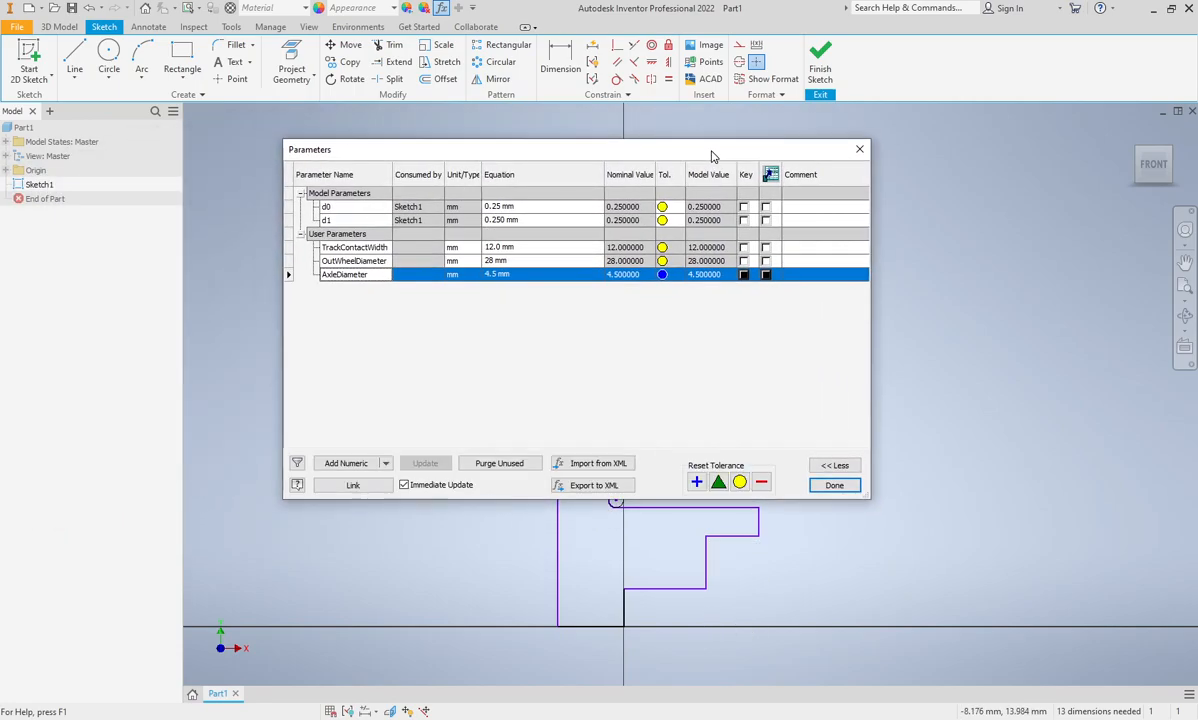
pyautogui.click(346, 463)
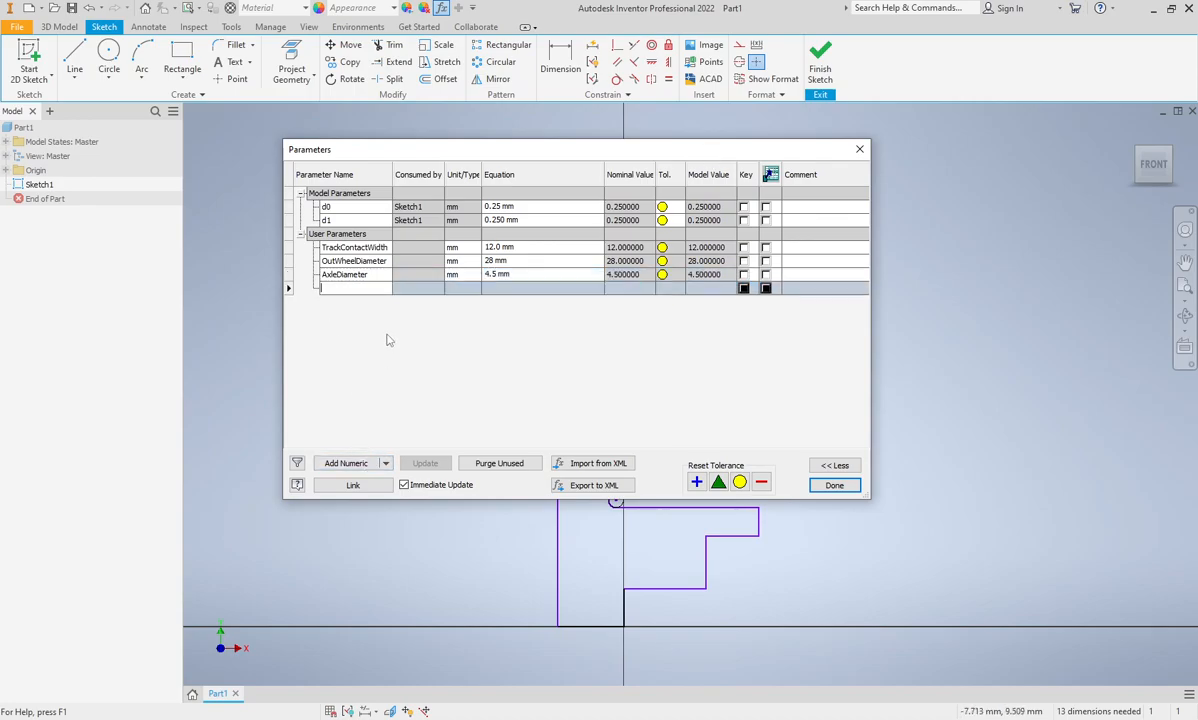
pyautogui.write('Bearing_OutDia')
pyautogui.click(490, 288)
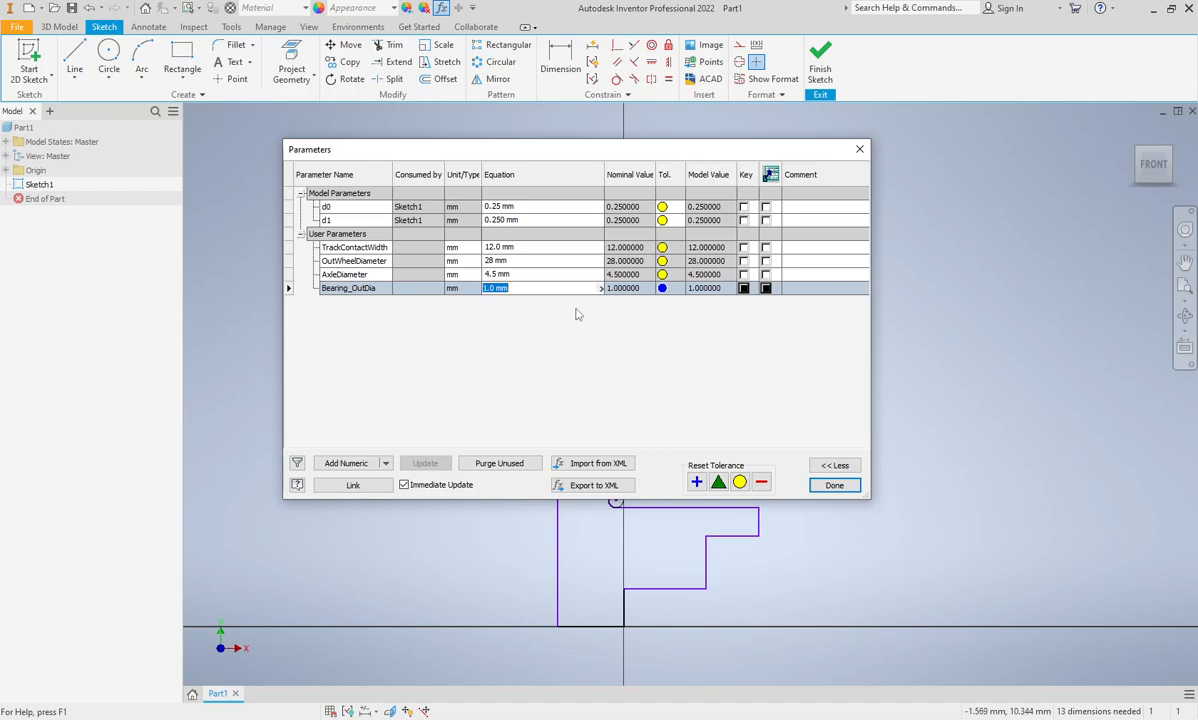
pyautogui.write('4')
pyautogui.press('Return')
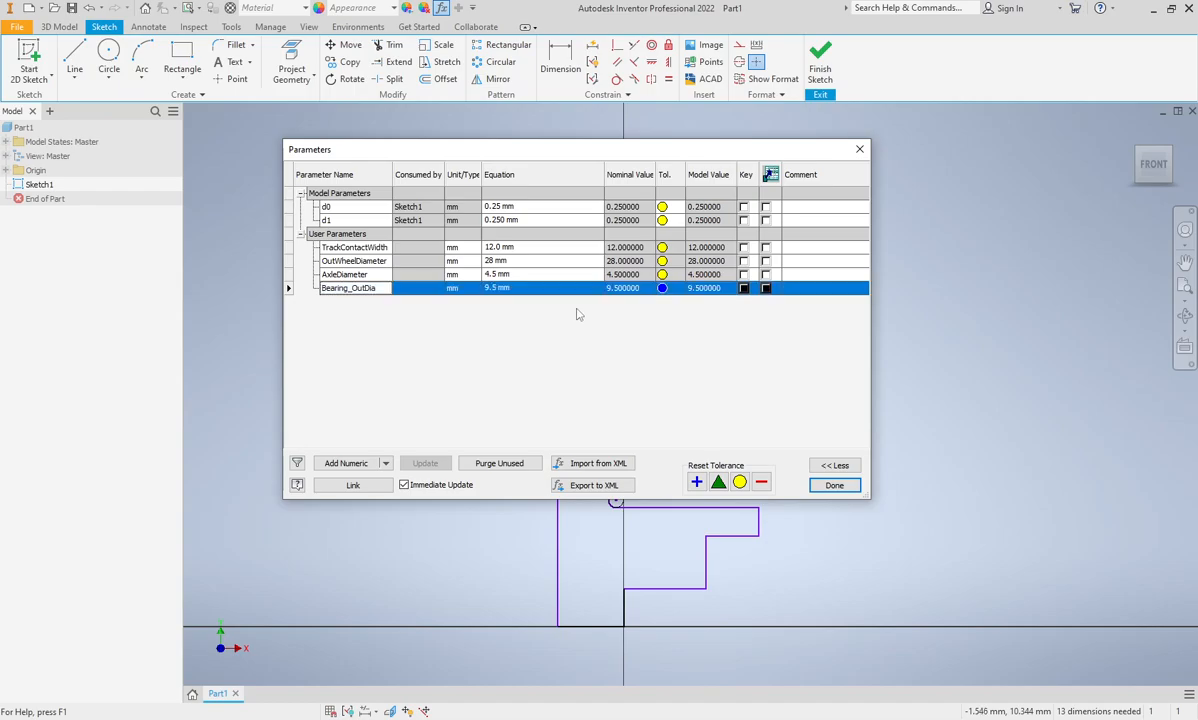
# Add a numeric user parameter Bearing_Depth with a value of 4.1 mm and finish editing the parameters
pyautogui.click(346, 463)
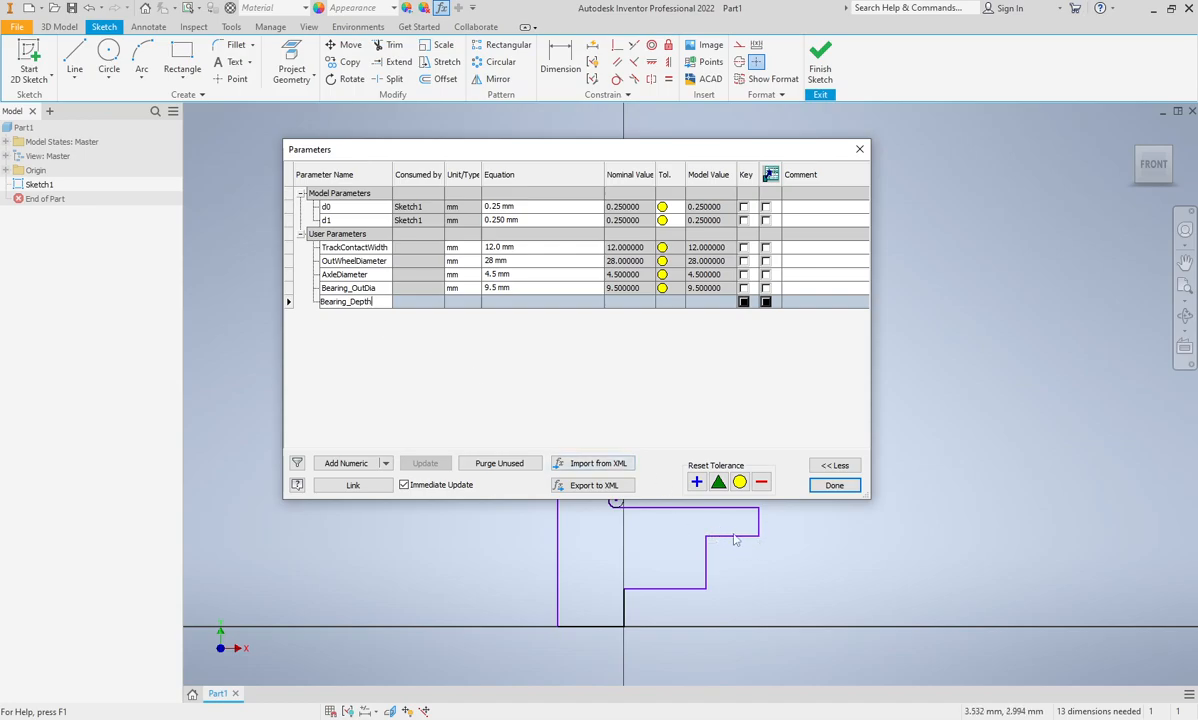
pyautogui.click(536, 301)
pyautogui.write('4.1')
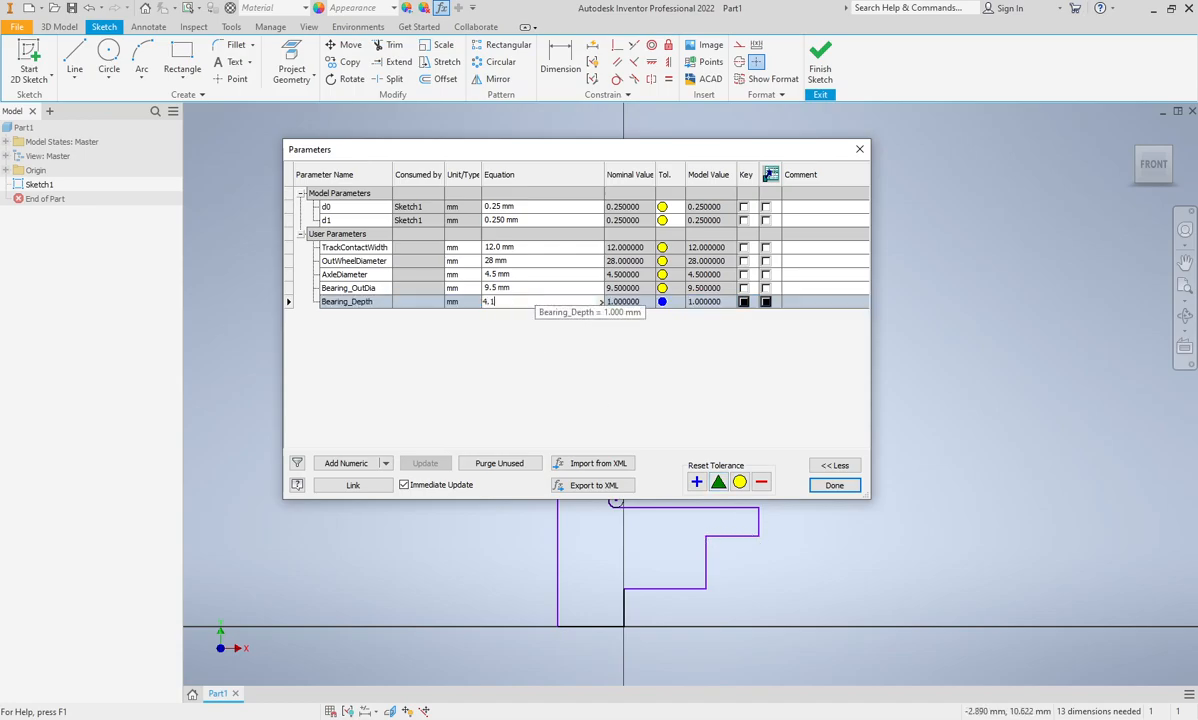
pyautogui.press('Return')
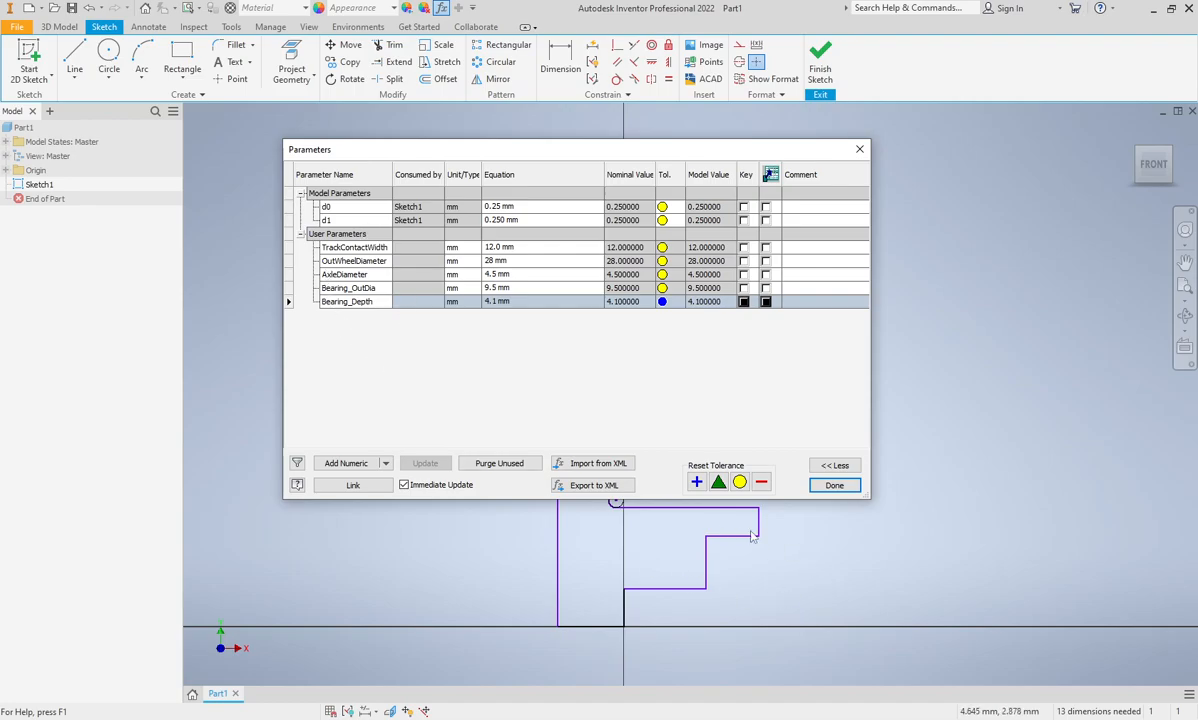
pyautogui.moveTo(610, 148); pyautogui.dragTo(459, 138)
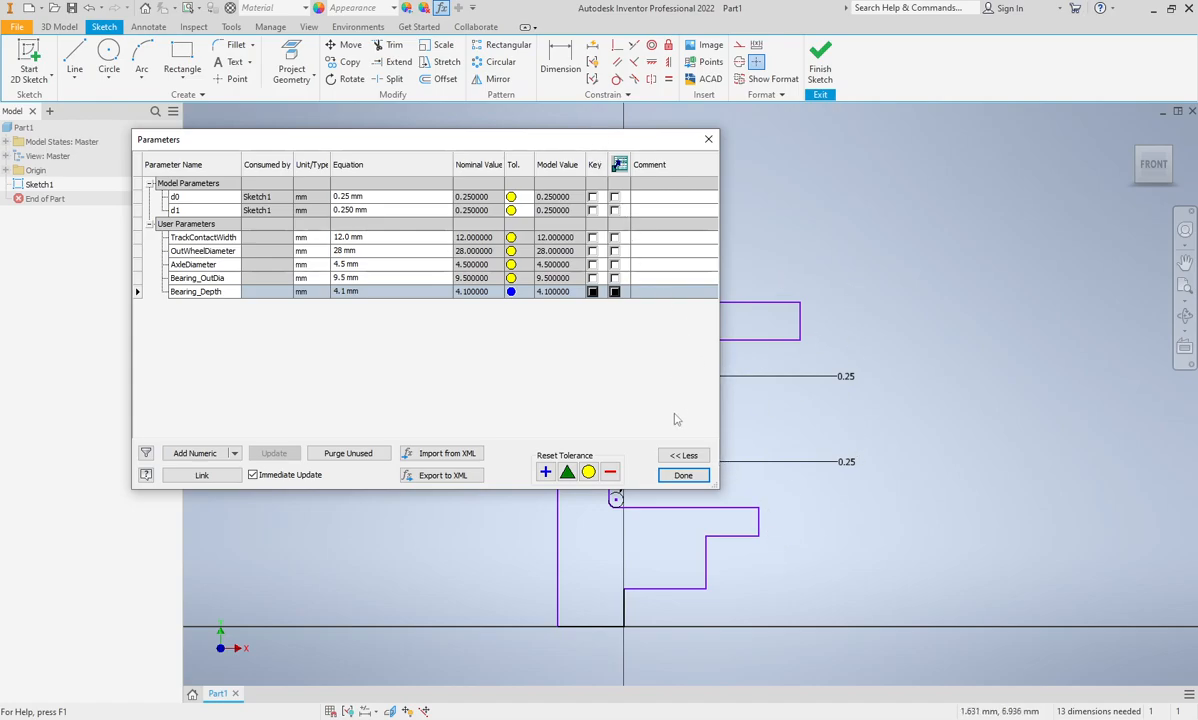
pyautogui.click(683, 475)
# Dimension the length of the profile's top horizontal edge using the TrackContactWidth parameter
pyautogui.moveTo(692, 417); pyautogui.dragTo(692, 436, button='middle')
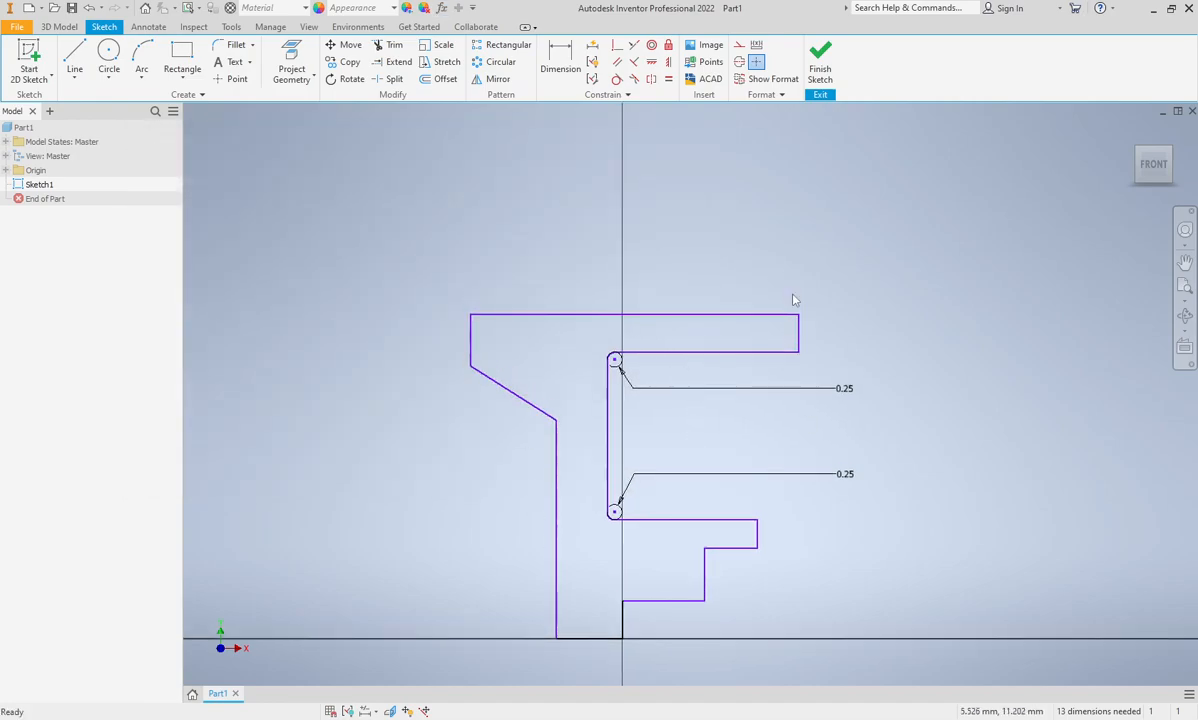
pyautogui.click(560, 60)
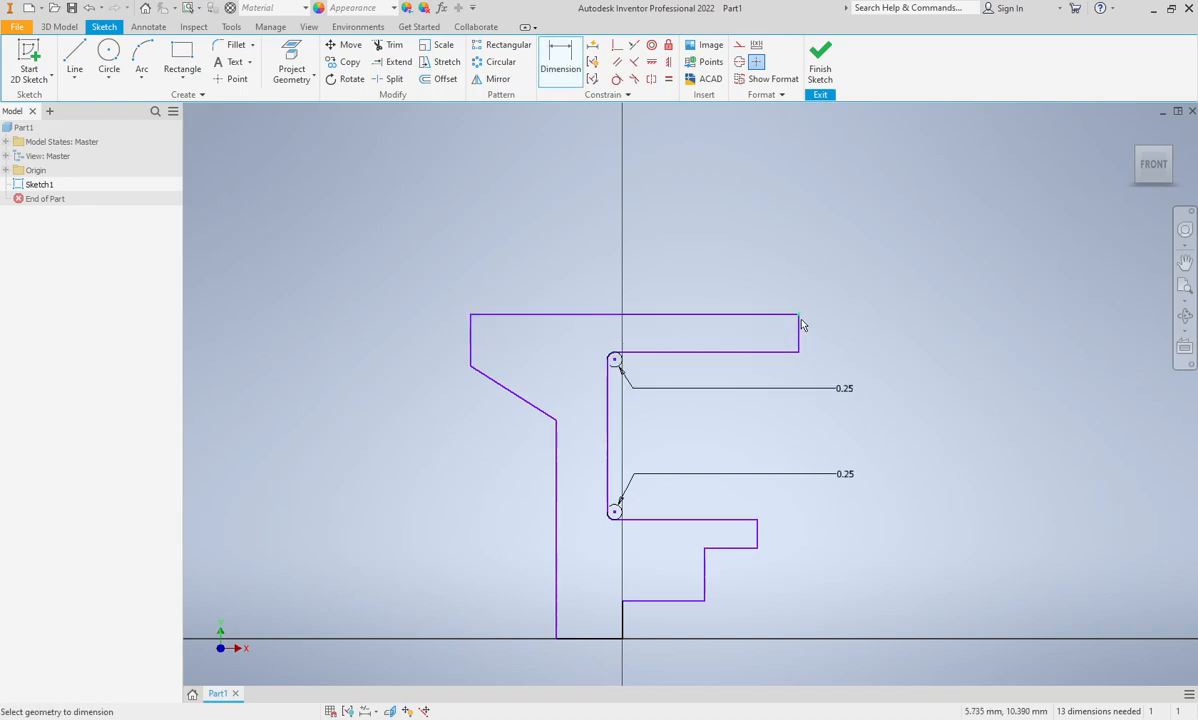
pyautogui.click(710, 316)
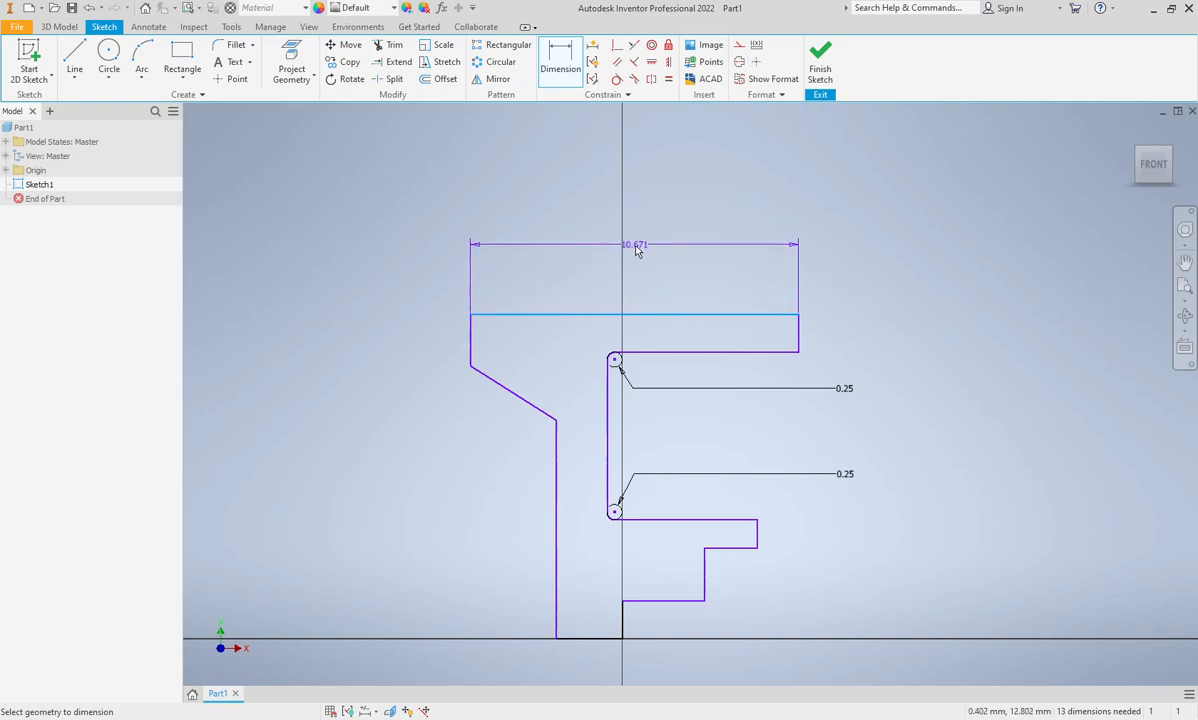
pyautogui.click(668, 249)
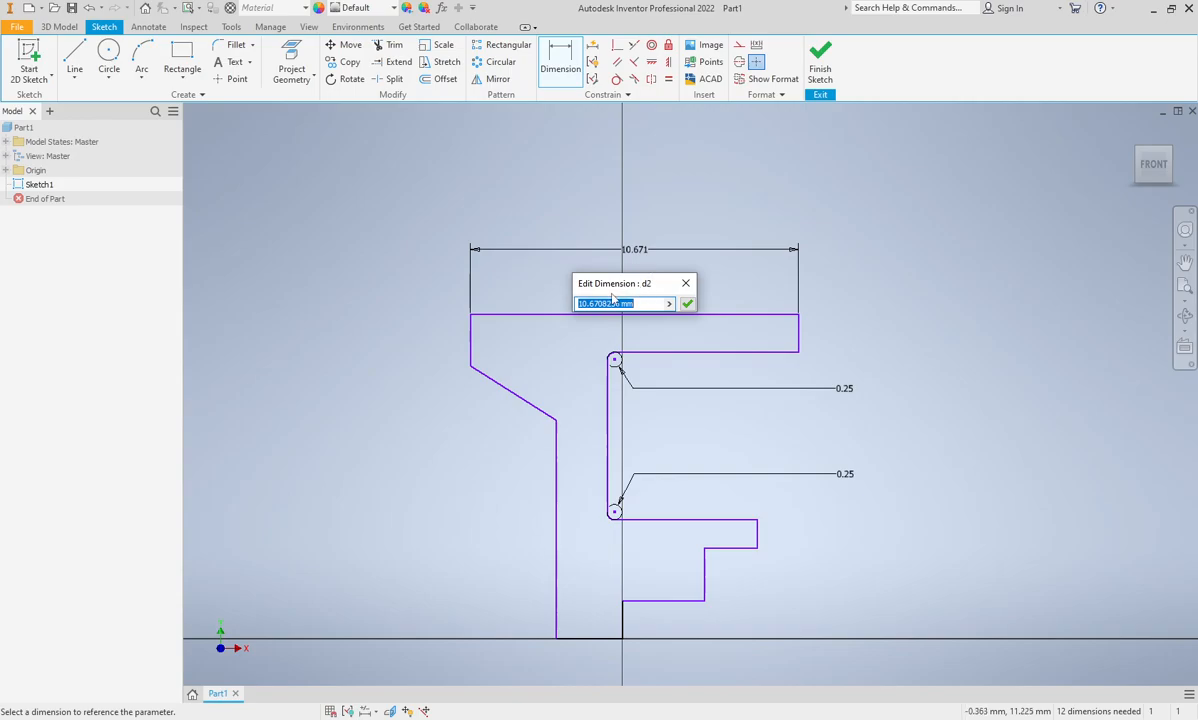
pyautogui.click(669, 303)
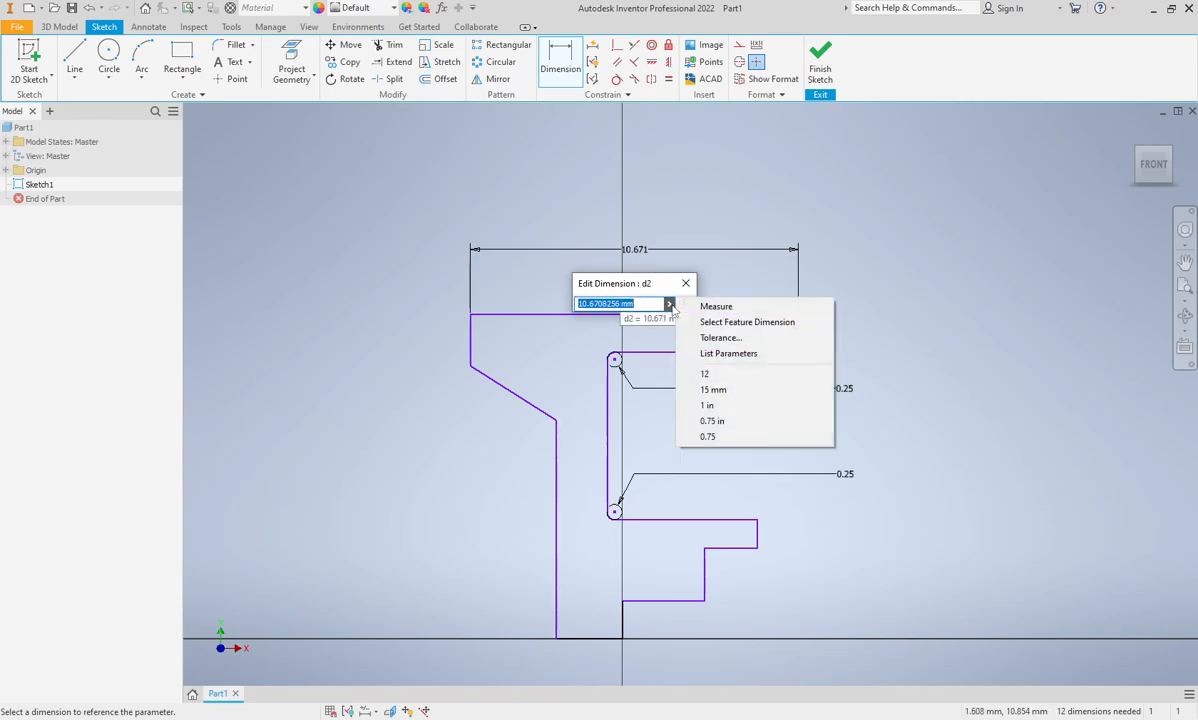
pyautogui.click(729, 356)
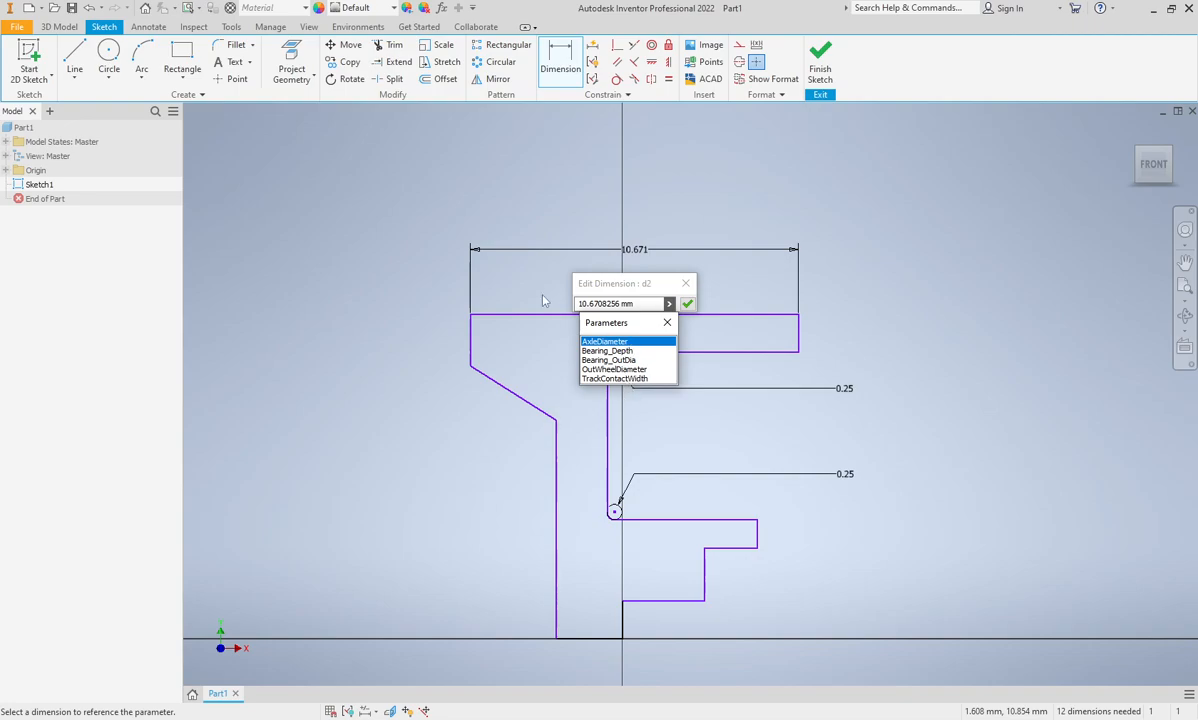
pyautogui.click(624, 378)
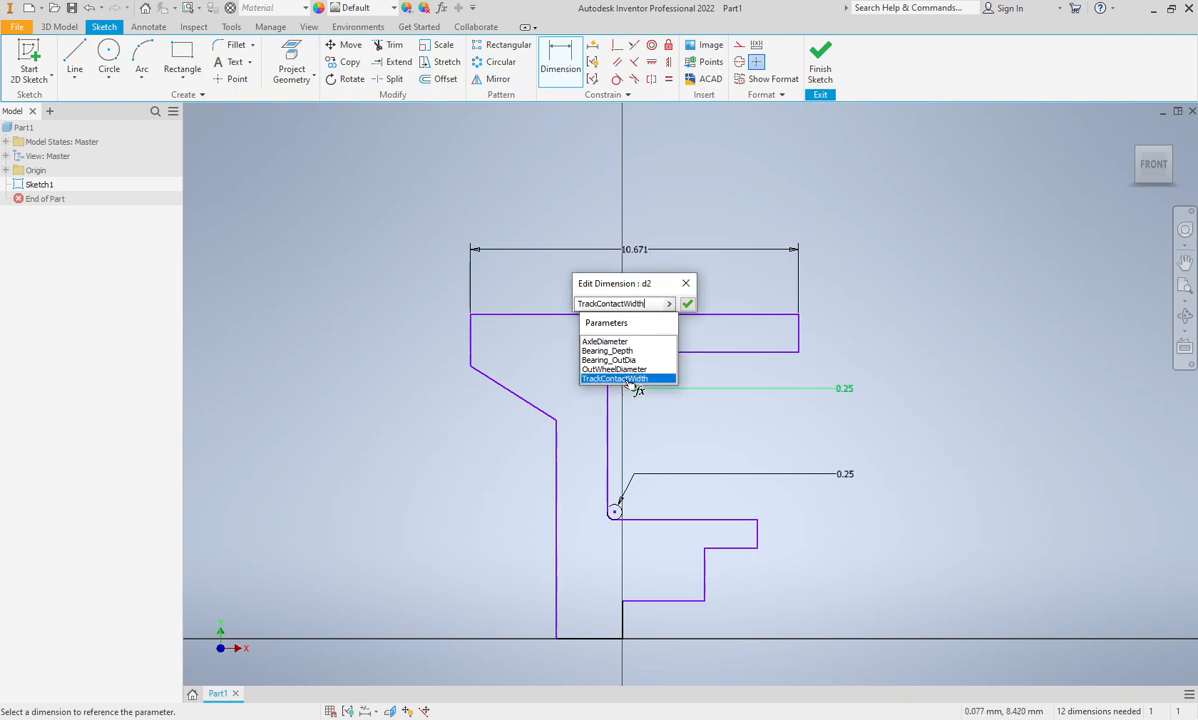
pyautogui.click(687, 303)
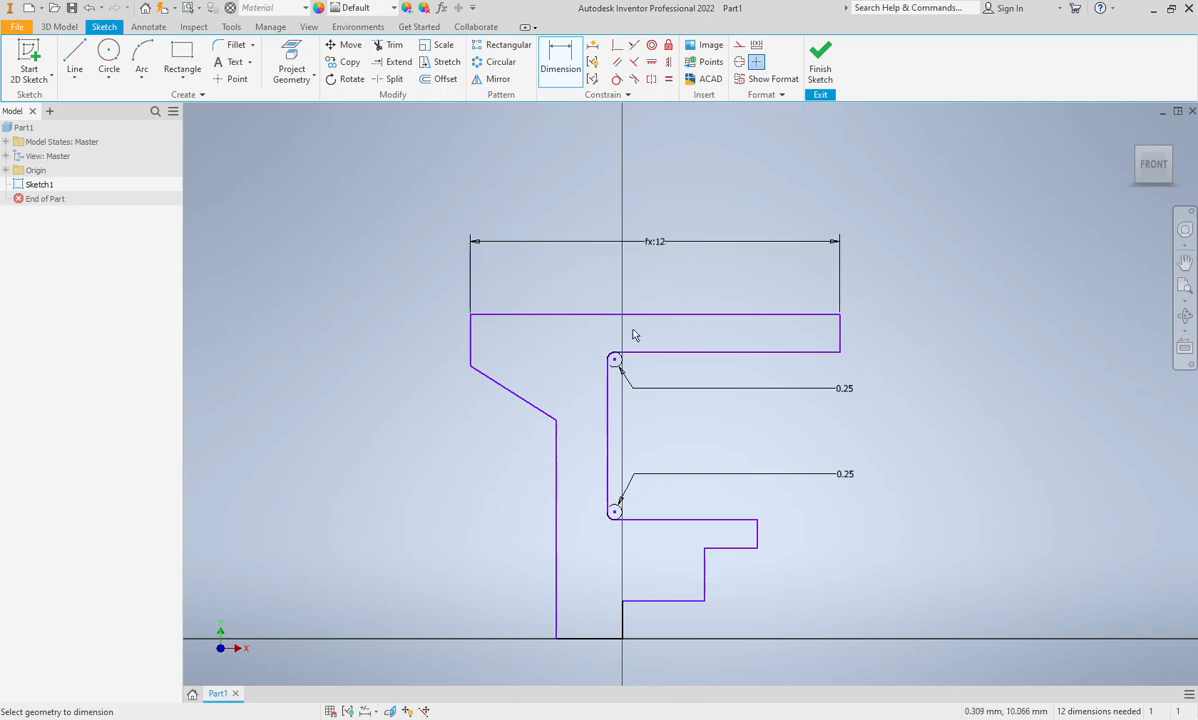
# Add a linear diameter dimension between the profile's bottom edge on the axis and its top edge, driven by the OutWheelDiameter parameter
pyautogui.moveTo(783, 460); pyautogui.dragTo(778, 427, button='middle')
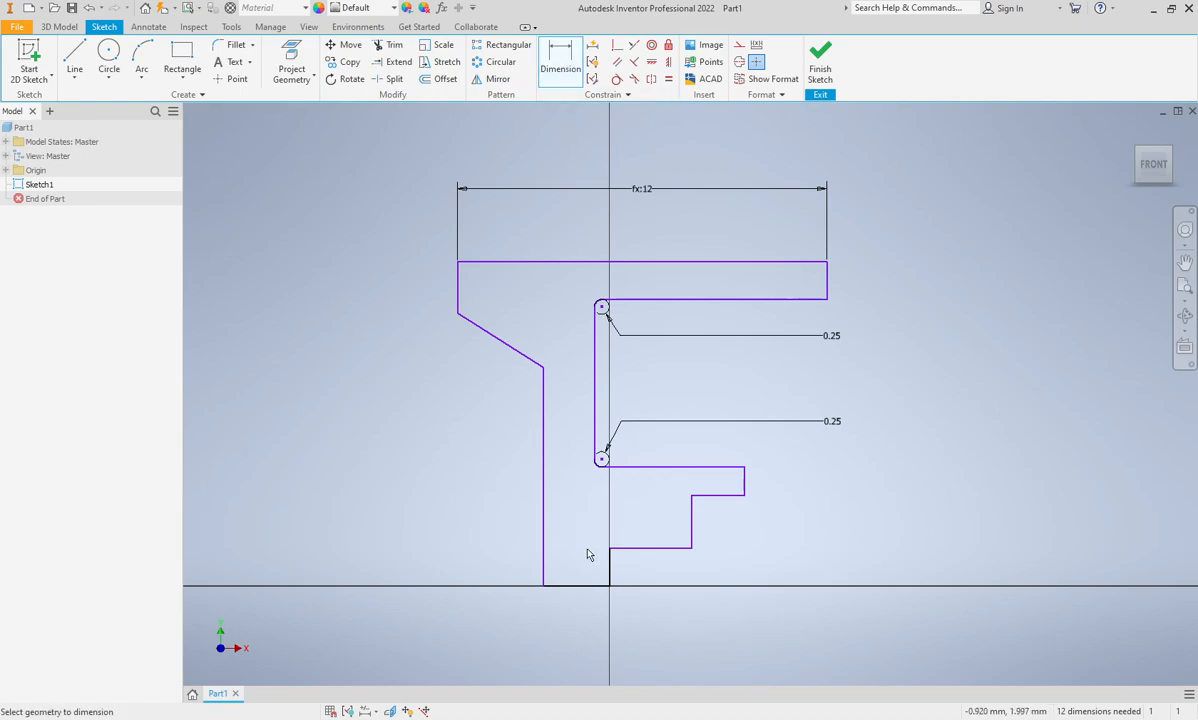
pyautogui.click(594, 586)
pyautogui.click(556, 262)
pyautogui.moveTo(588, 495); pyautogui.dragTo(631, 422, button='middle')
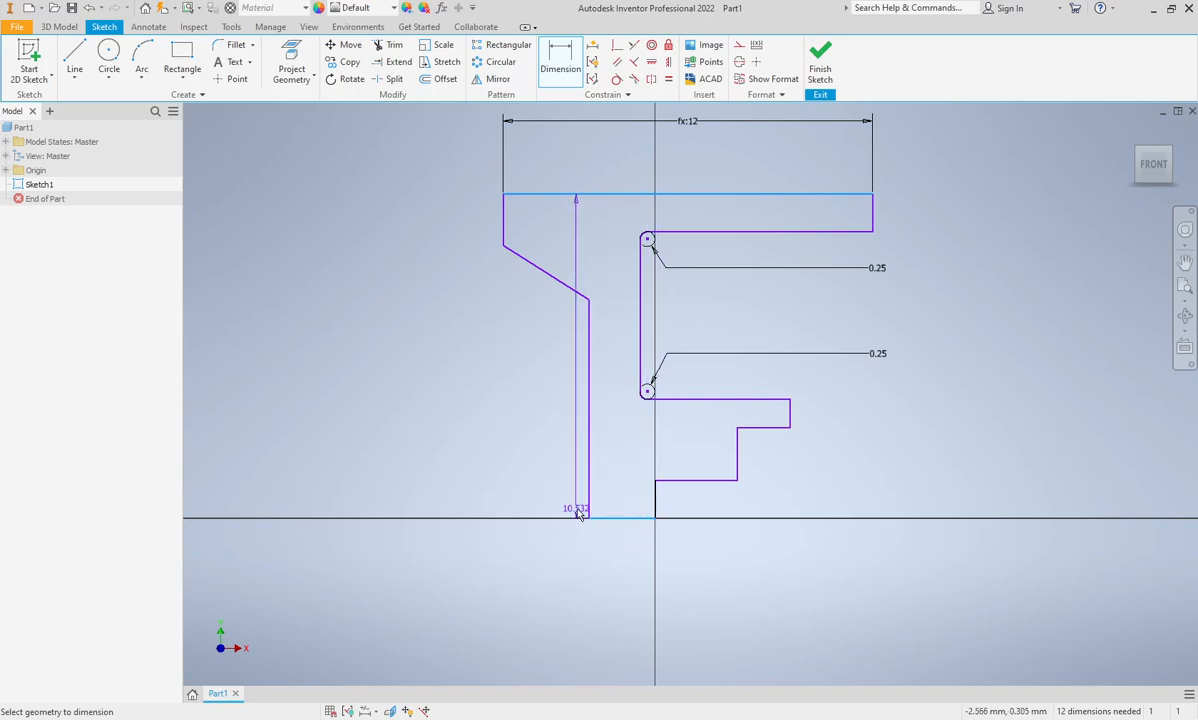
pyautogui.rightClick(457, 458)
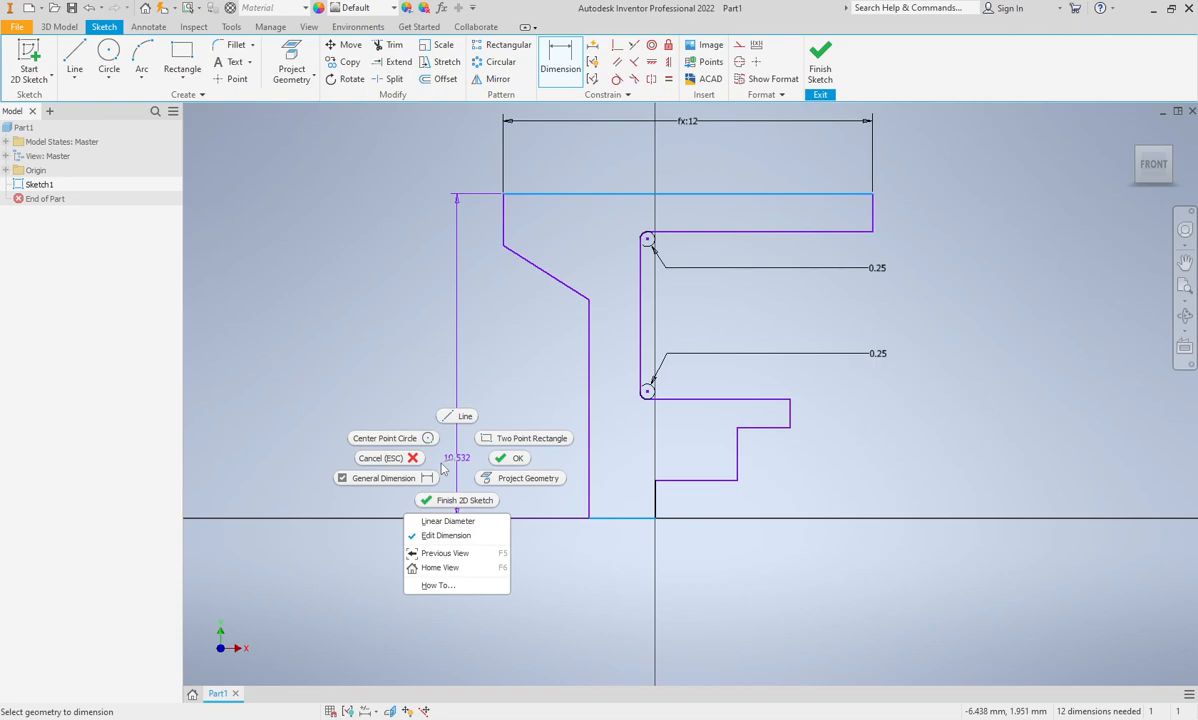
pyautogui.click(446, 521)
pyautogui.scroll(-3, 462, 505)
pyautogui.moveTo(462, 497); pyautogui.dragTo(473, 401, button='middle')
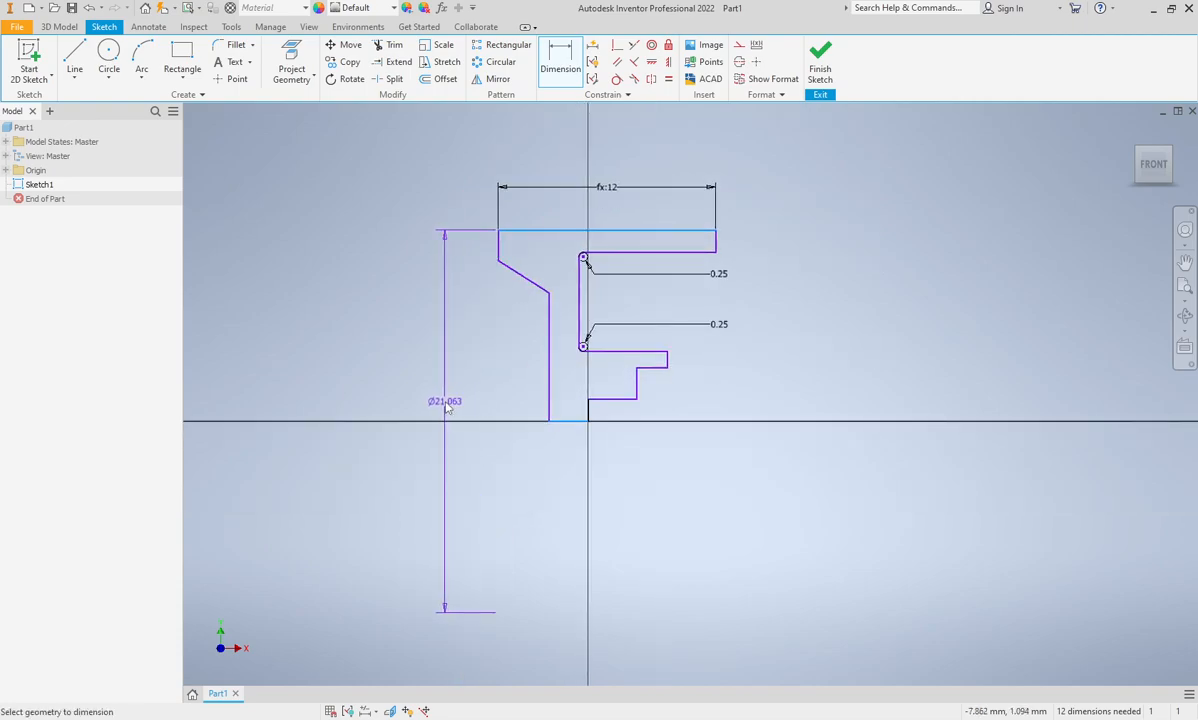
pyautogui.click(447, 405)
pyautogui.click(479, 455)
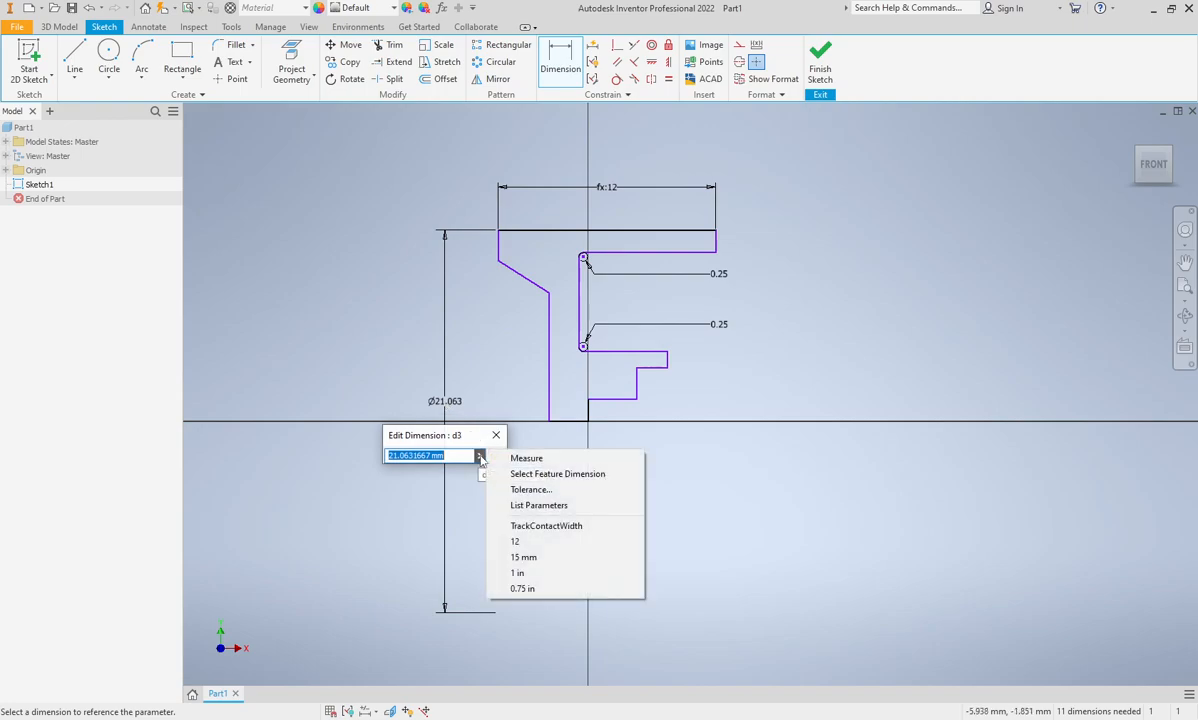
pyautogui.click(520, 506)
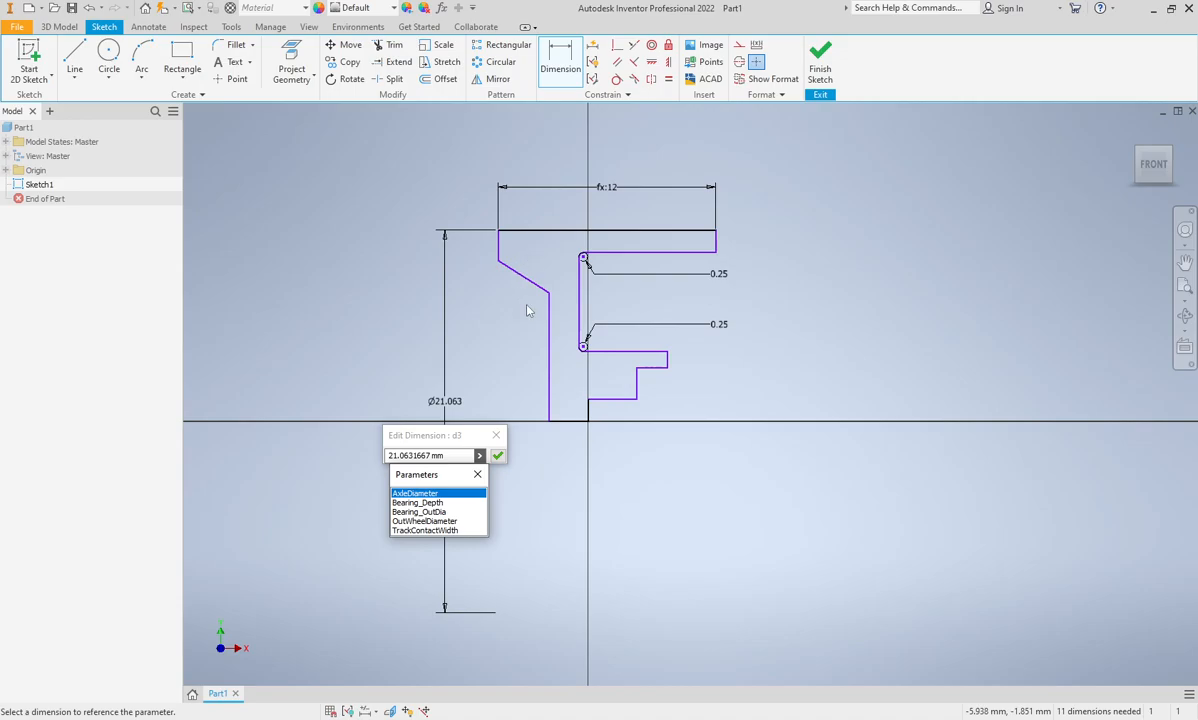
pyautogui.click(425, 521)
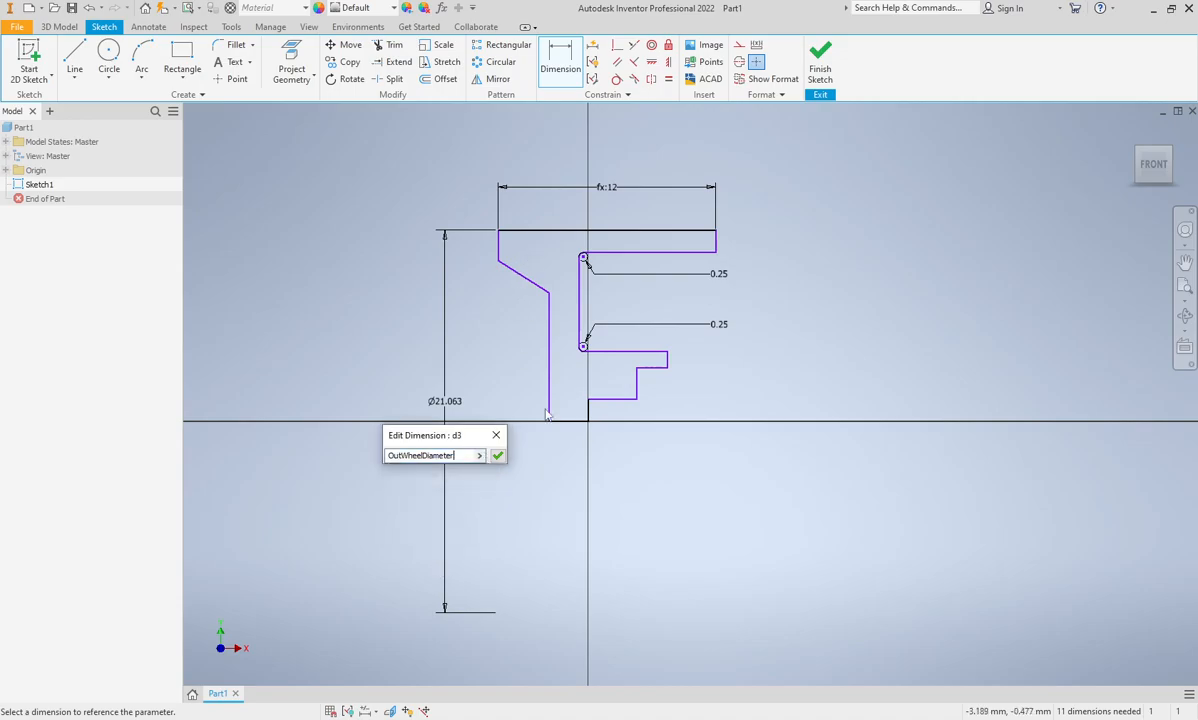
pyautogui.click(497, 456)
pyautogui.scroll(-2, 556, 514)
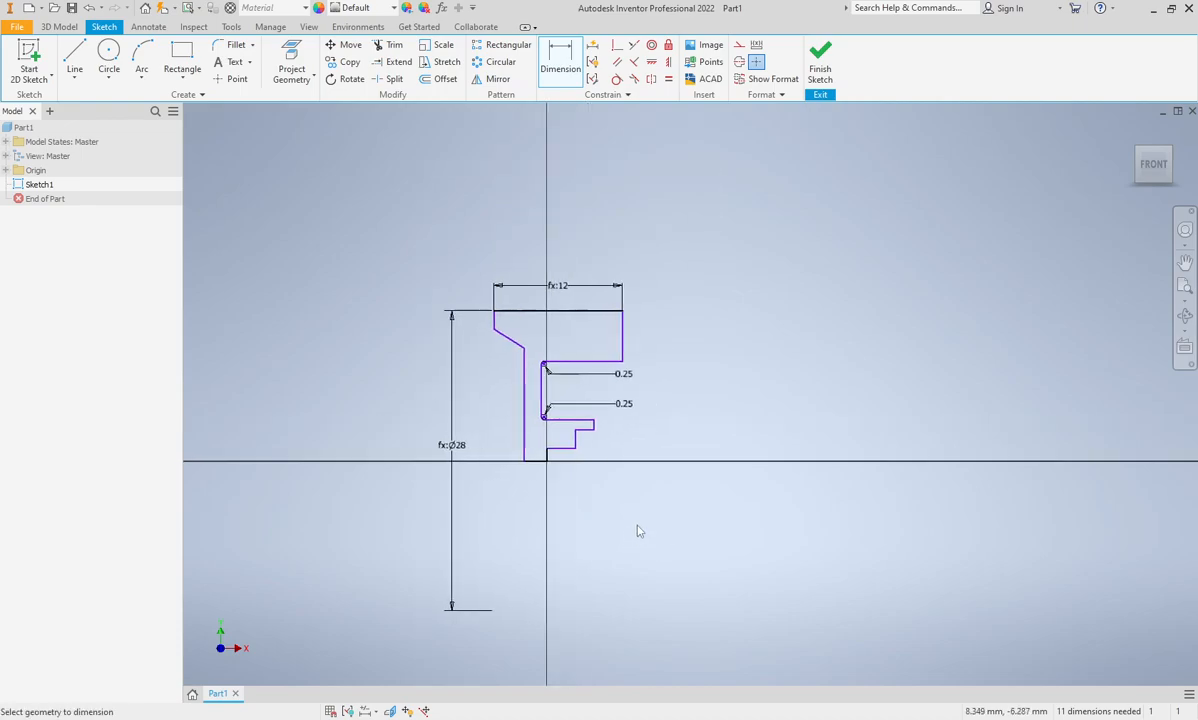
# Add a linear diameter dimension from the bottom axis edge to the lowest step's horizontal edge, driven by the AxleDiameter parameter
pyautogui.scroll(3, 590, 460)
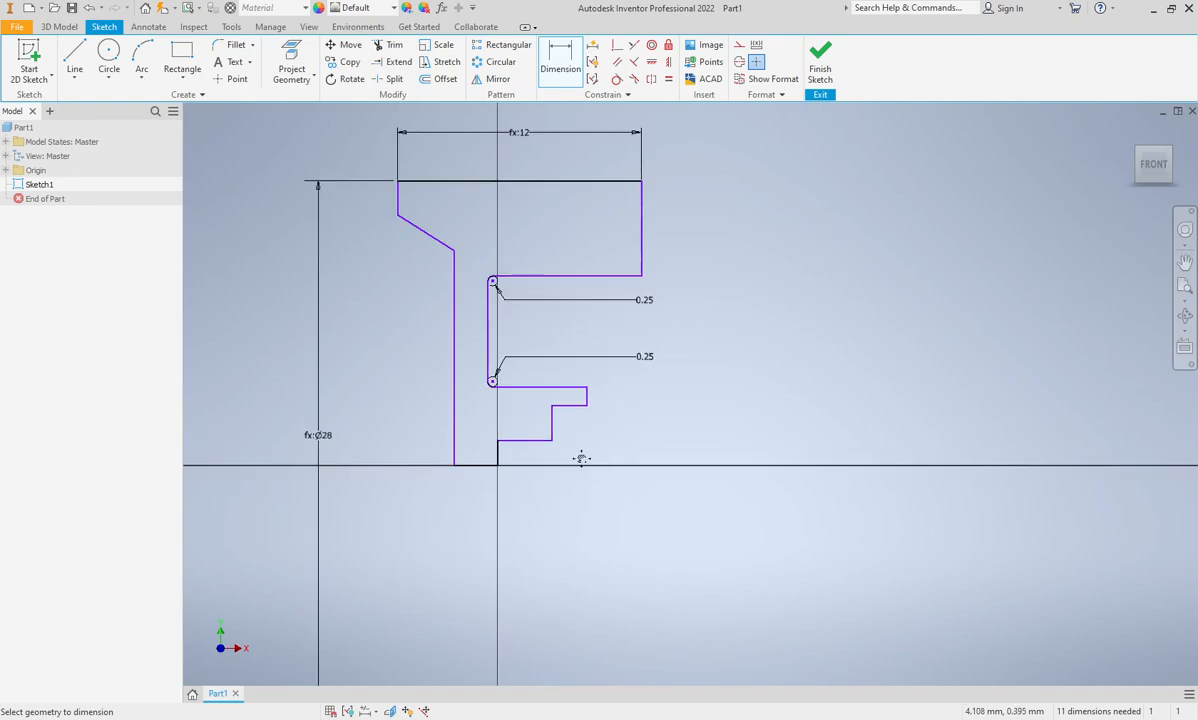
pyautogui.click(489, 443)
pyautogui.click(539, 421)
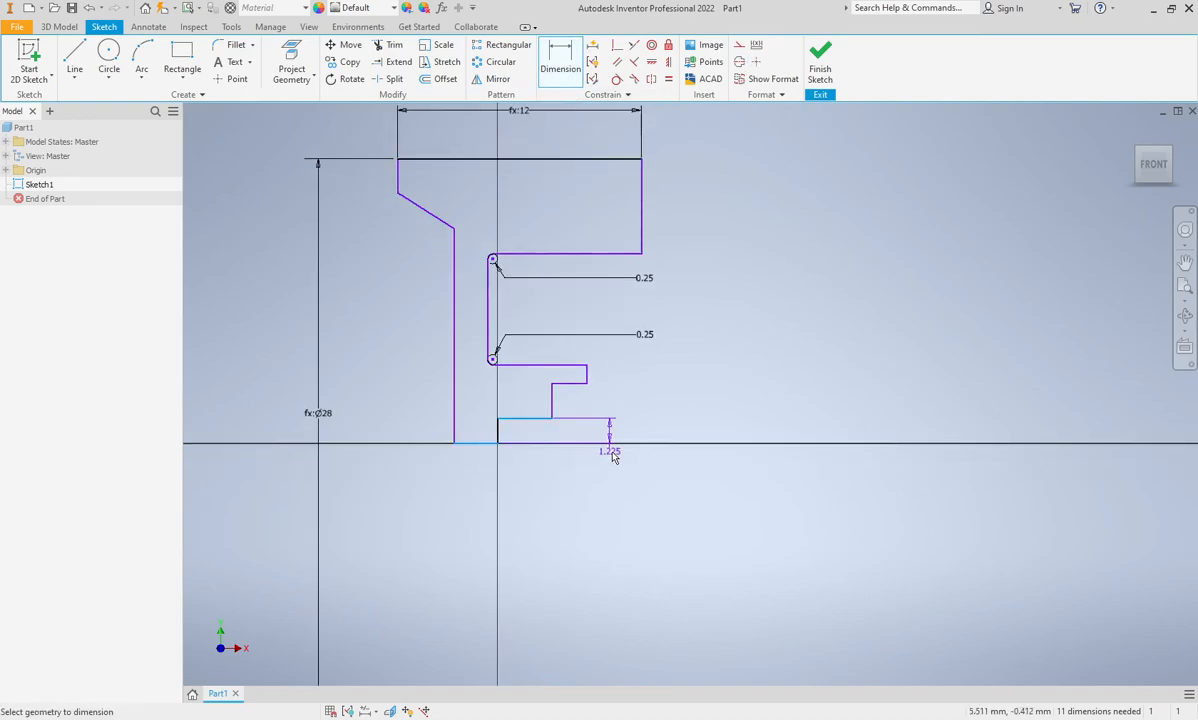
pyautogui.rightClick(659, 442)
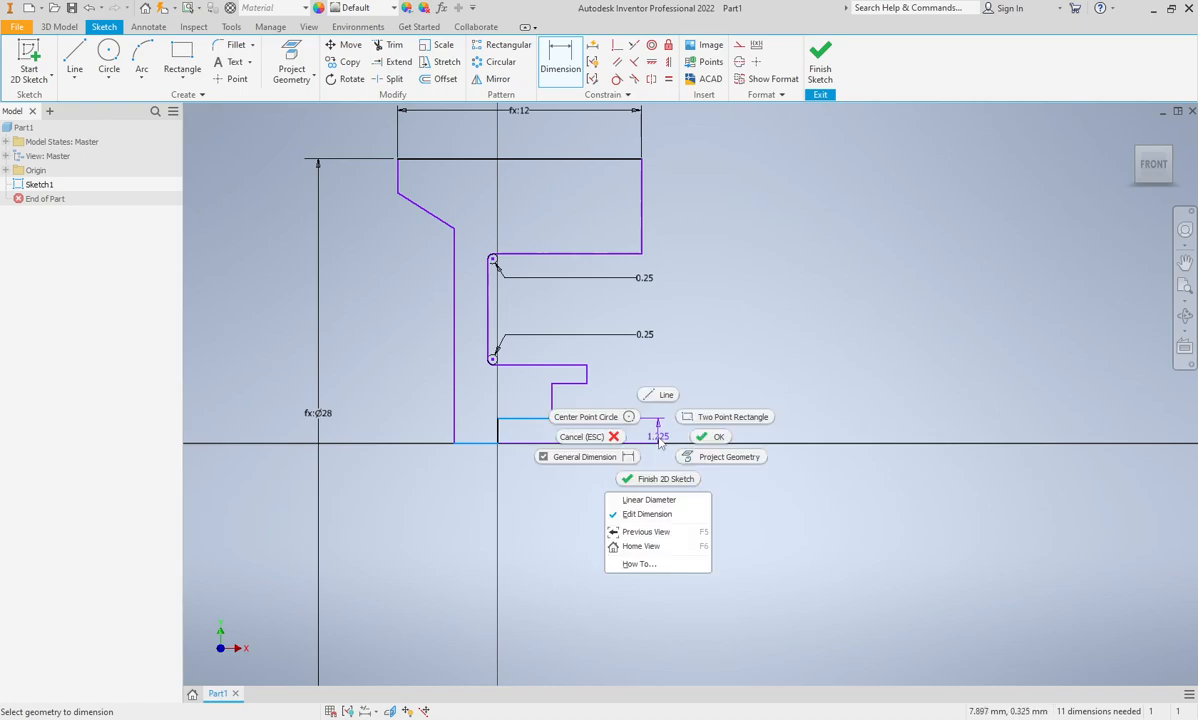
pyautogui.click(645, 500)
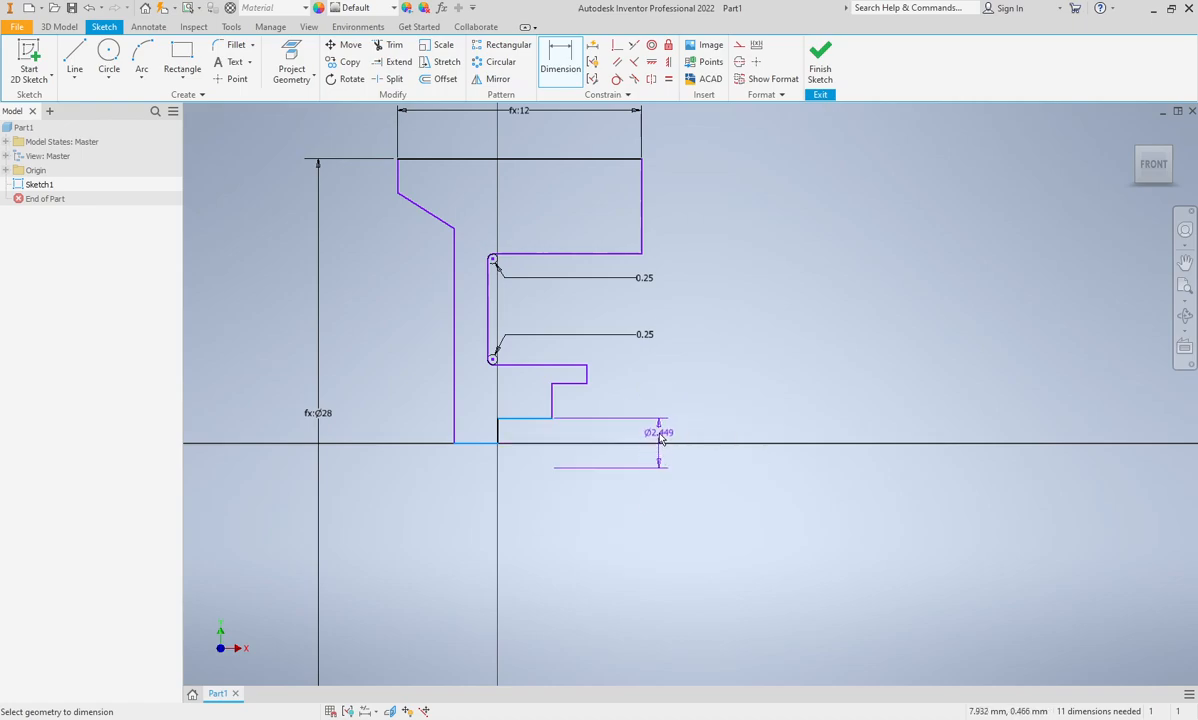
pyautogui.click(664, 434)
pyautogui.click(689, 488)
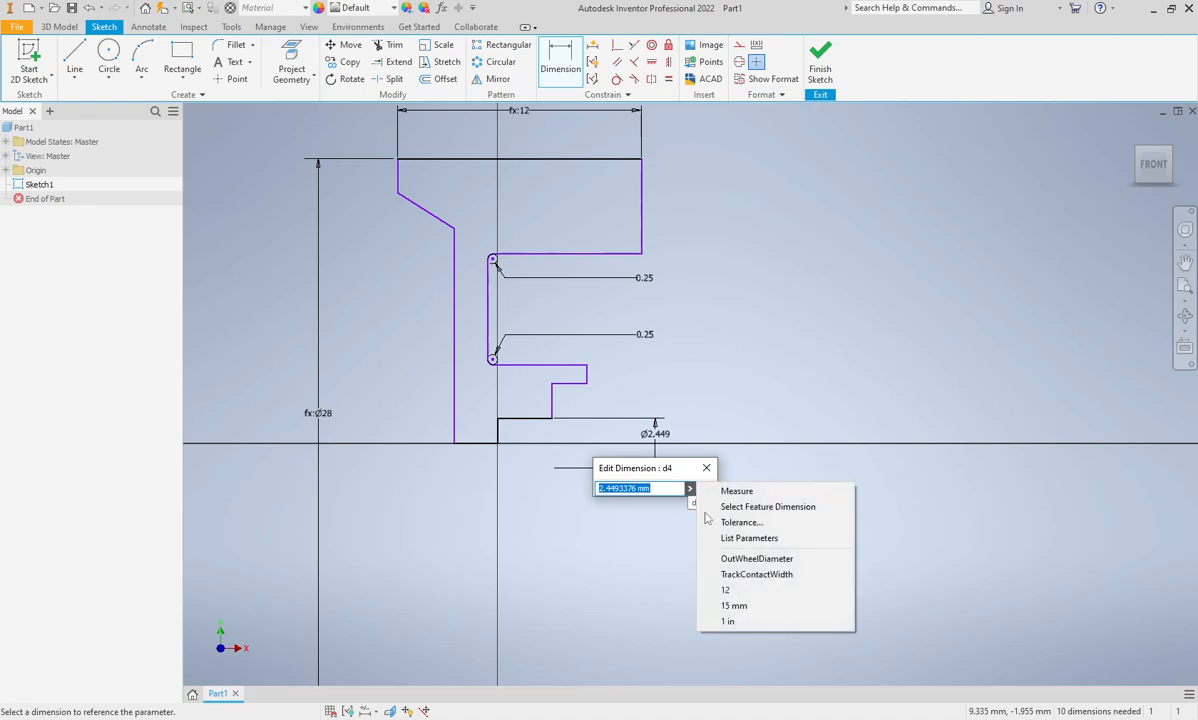
pyautogui.click(700, 537)
pyautogui.click(625, 526)
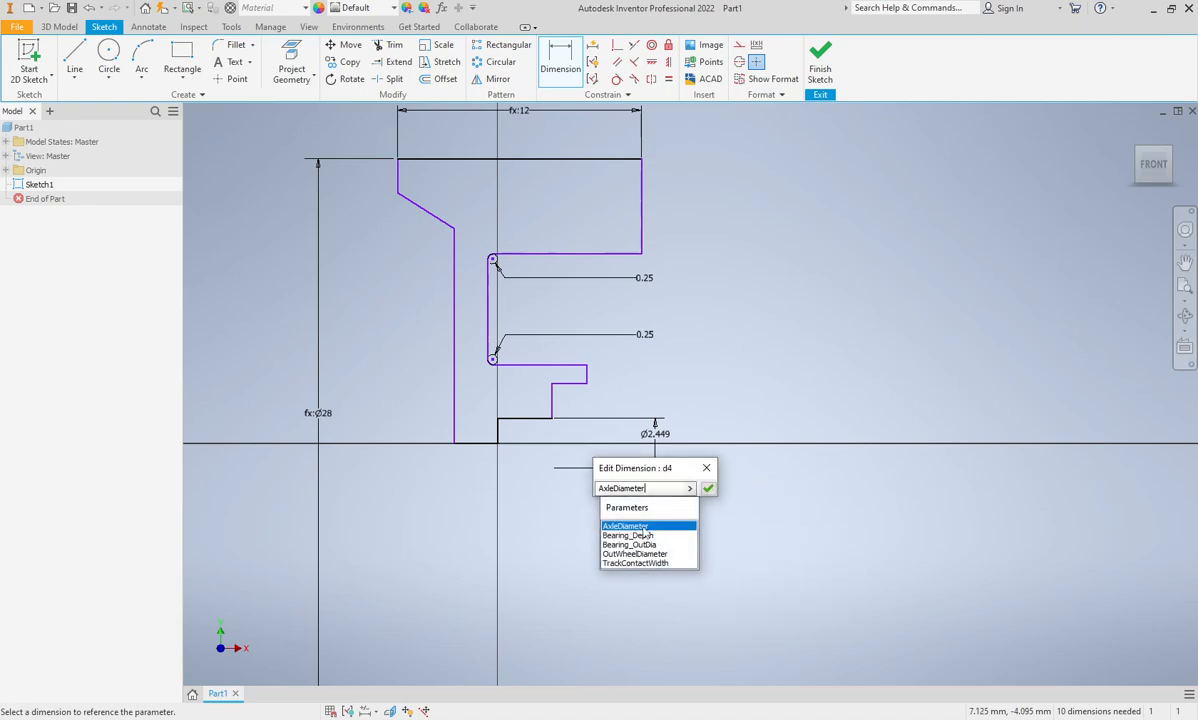
pyautogui.click(708, 488)
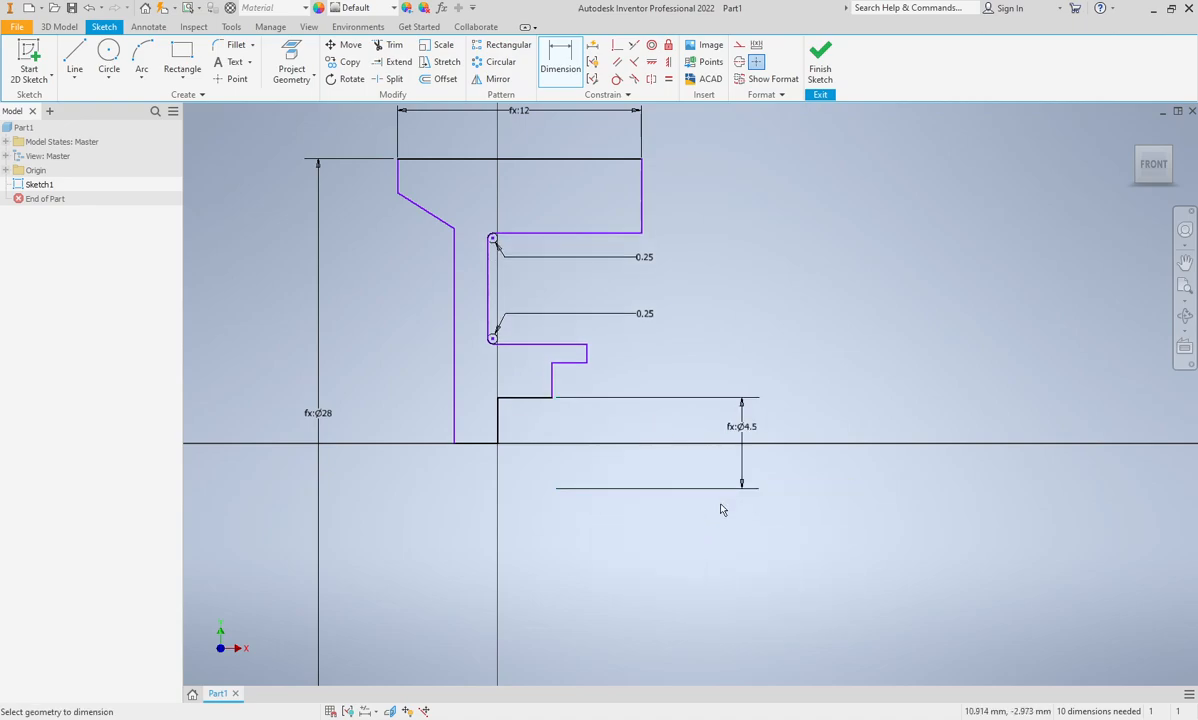
# Add a linear diameter dimension from the bottom axis edge to the second step's horizontal edge, driven by the Bearing_OutDia parameter
pyautogui.moveTo(698, 457); pyautogui.dragTo(699, 488, button='middle')
pyautogui.click(491, 478)
pyautogui.click(578, 394)
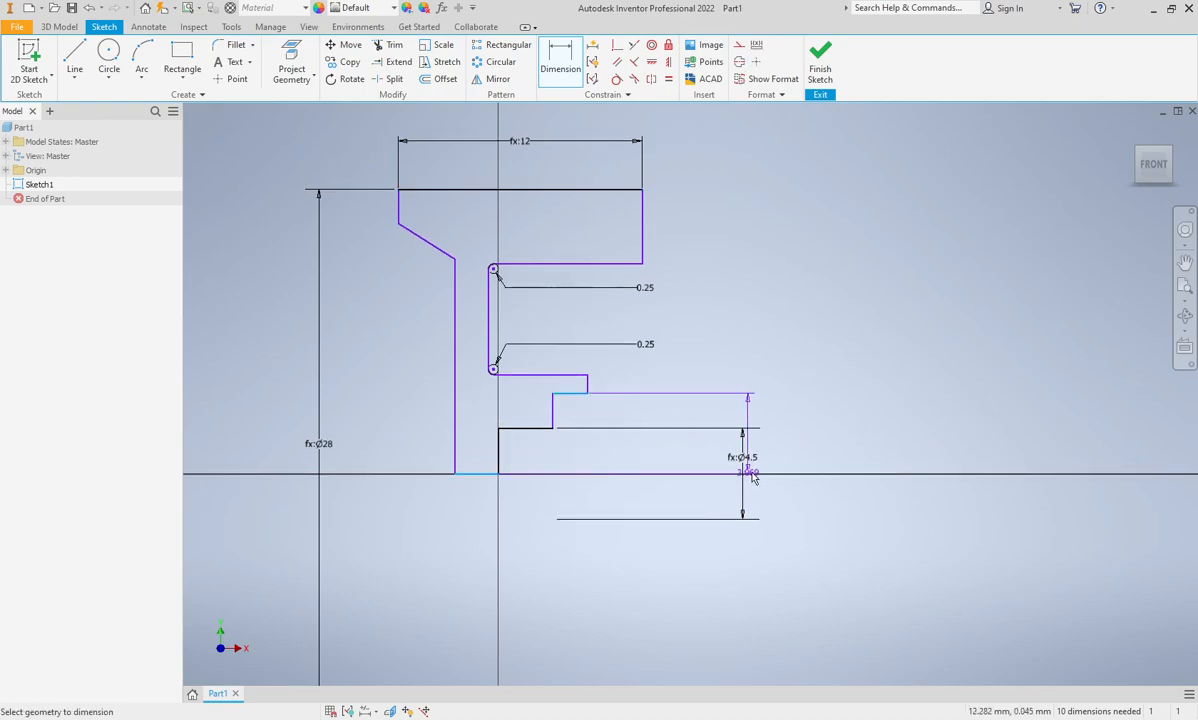
pyautogui.rightClick(775, 438)
pyautogui.click(767, 500)
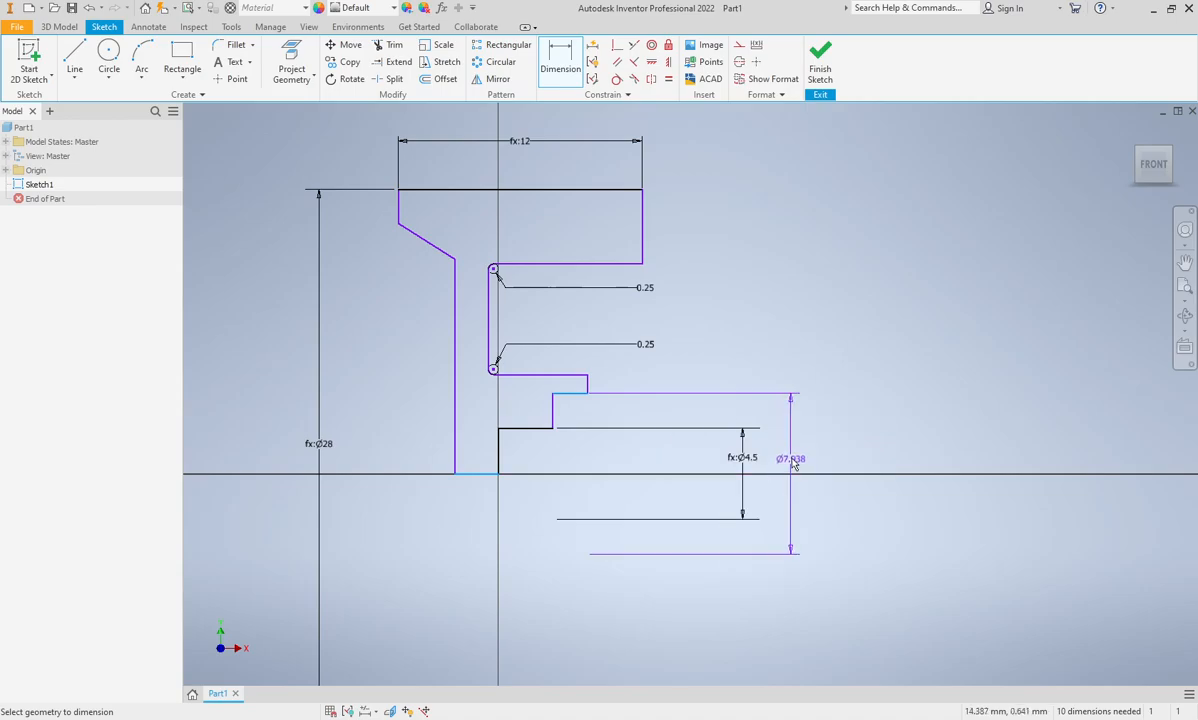
pyautogui.click(791, 460)
pyautogui.click(826, 512)
pyautogui.click(880, 559)
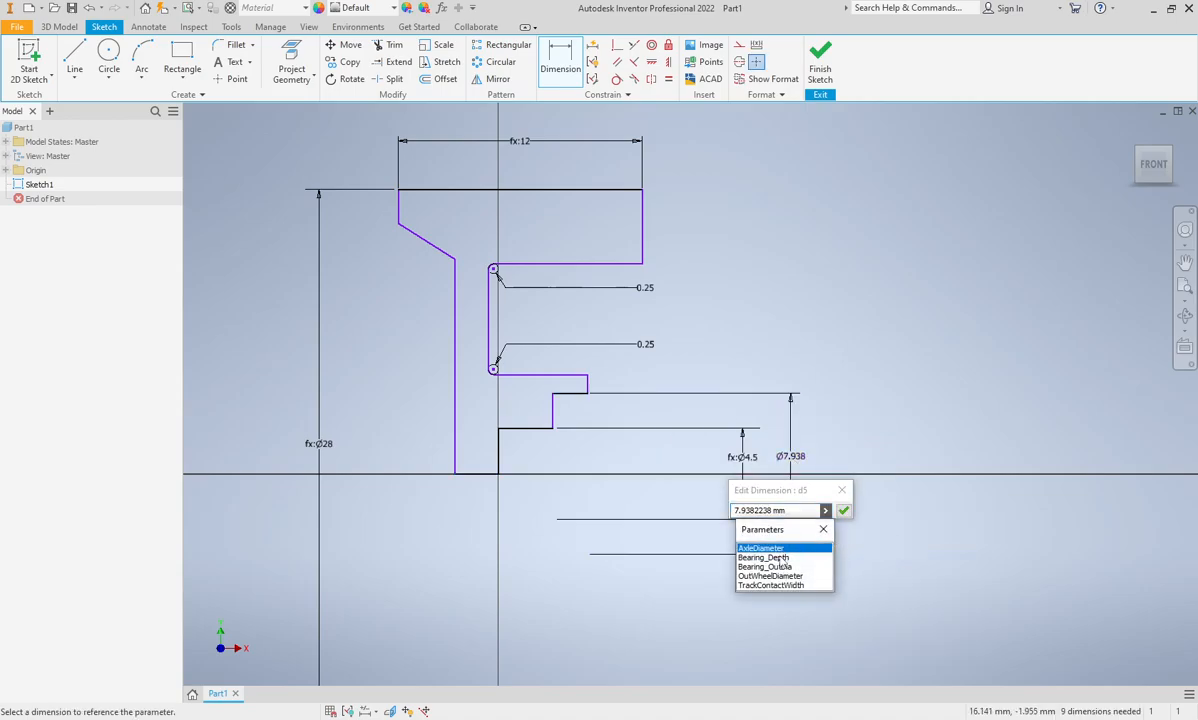
pyautogui.click(782, 567)
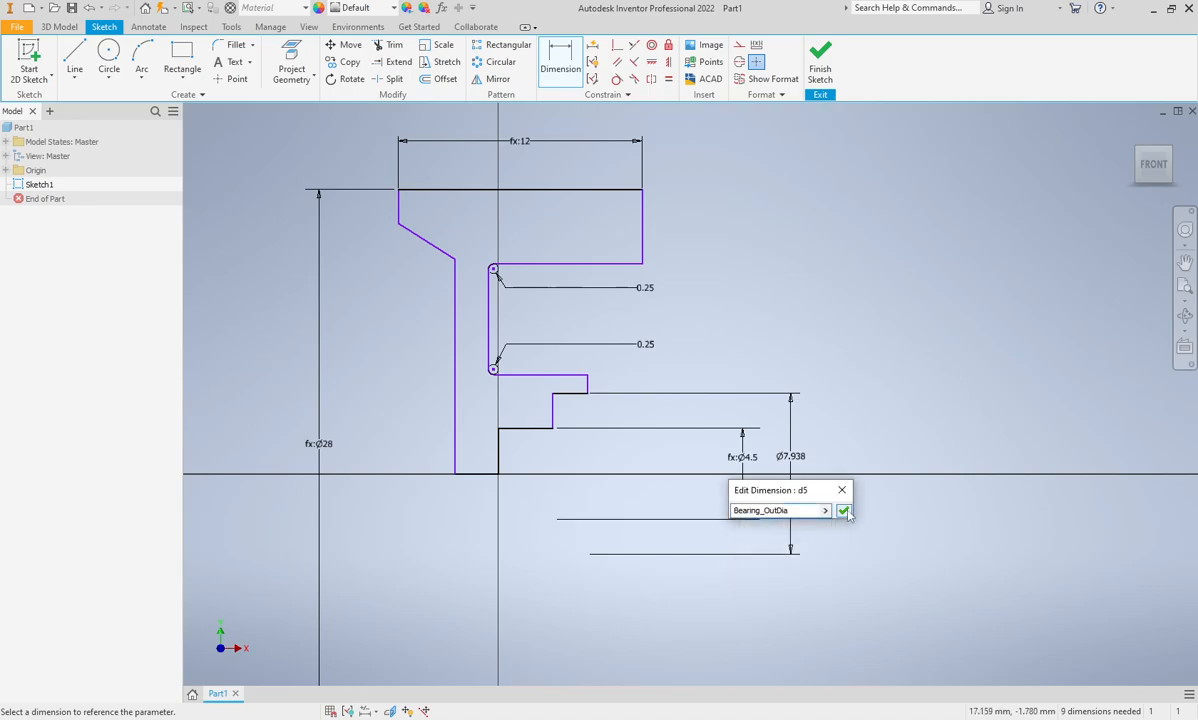
pyautogui.click(844, 510)
# Dimension the length of the second step's horizontal edge using the Bearing_Depth parameter
pyautogui.scroll(-4, 661, 506)
pyautogui.scroll(5, 661, 506)
pyautogui.scroll(-2, 661, 506)
pyautogui.moveTo(661, 506); pyautogui.dragTo(635, 459, button='middle')
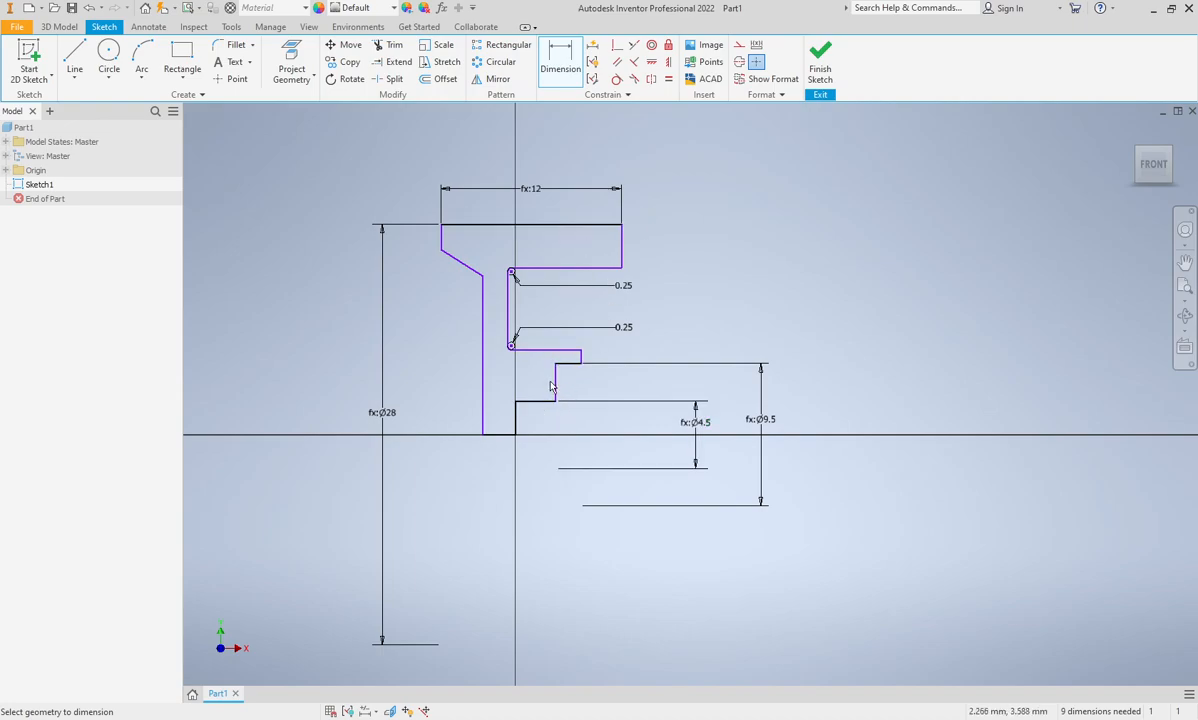
pyautogui.moveTo(733, 437); pyautogui.dragTo(721, 421, button='middle')
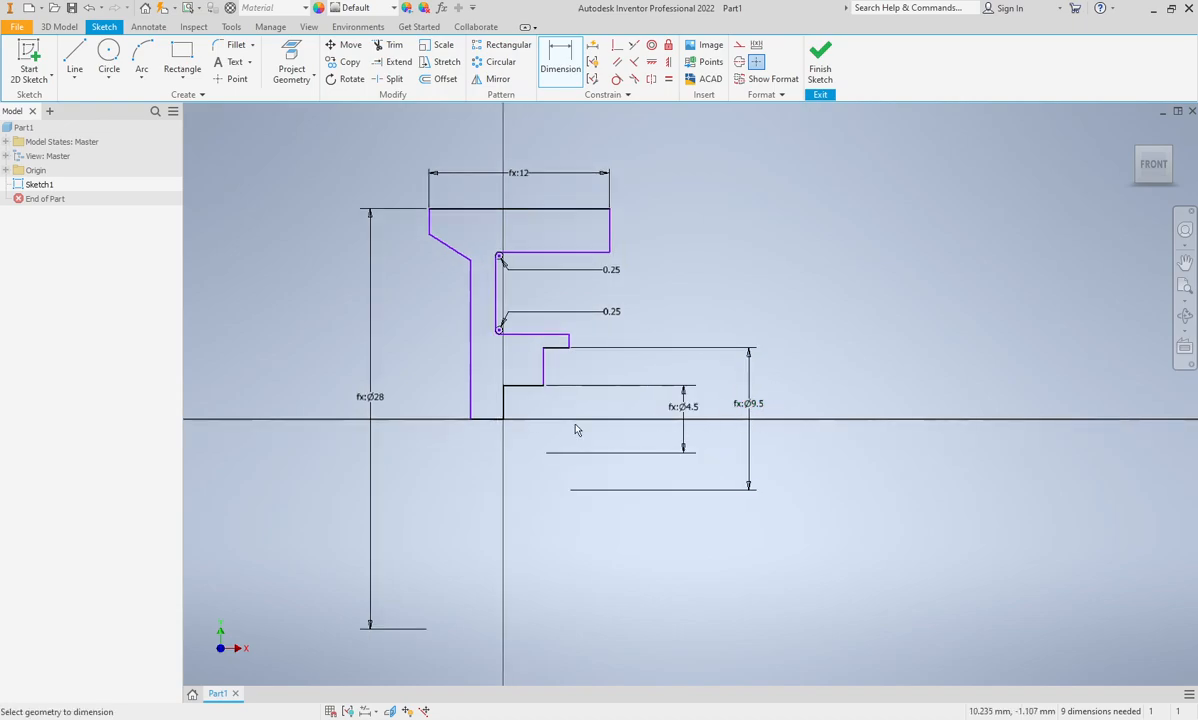
pyautogui.moveTo(636, 396); pyautogui.dragTo(643, 424, button='middle')
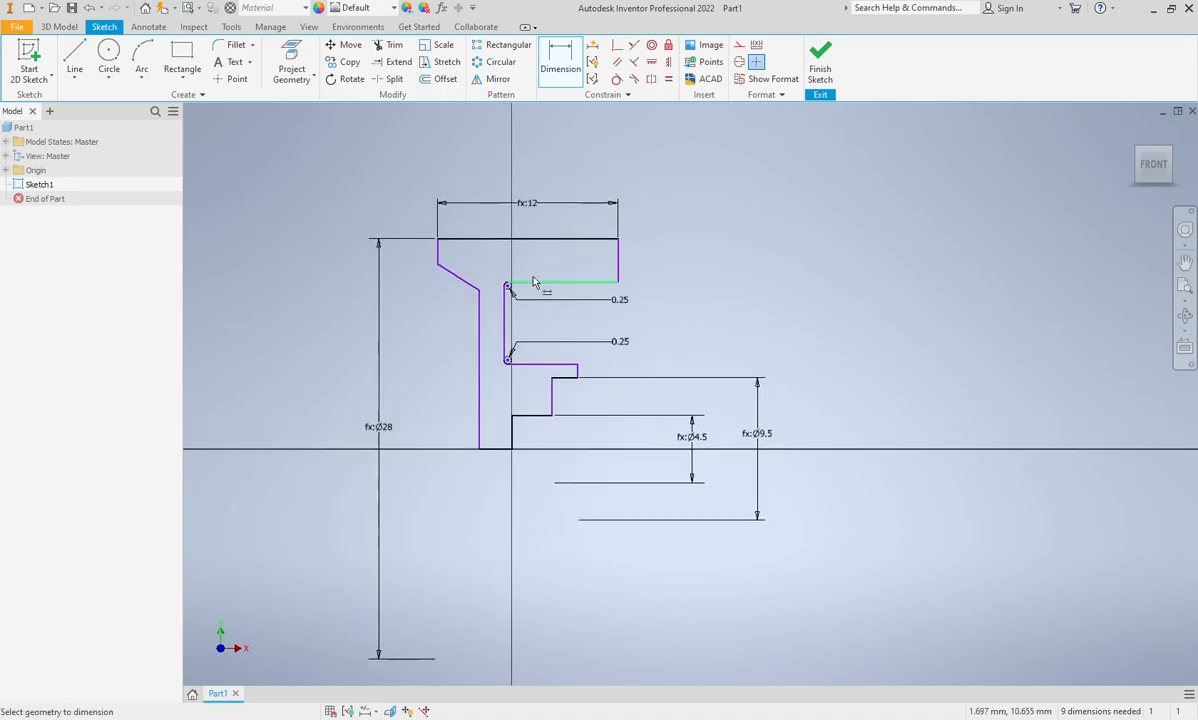
pyautogui.scroll(3, 580, 383)
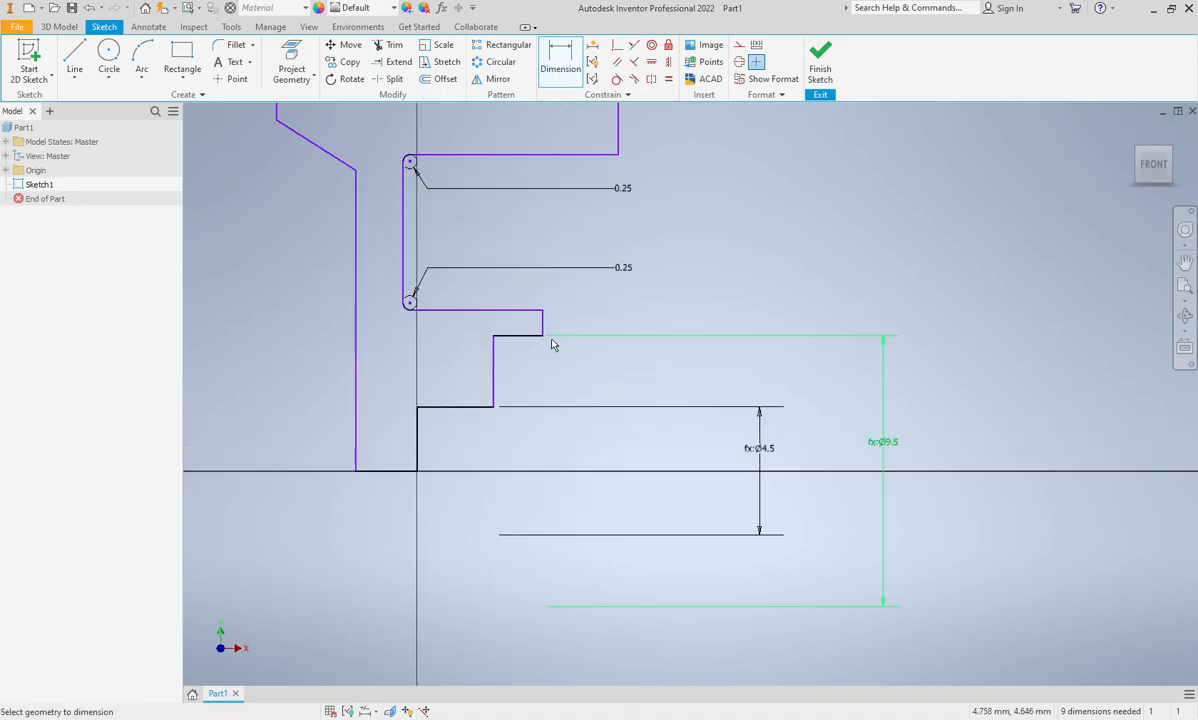
pyautogui.click(510, 336)
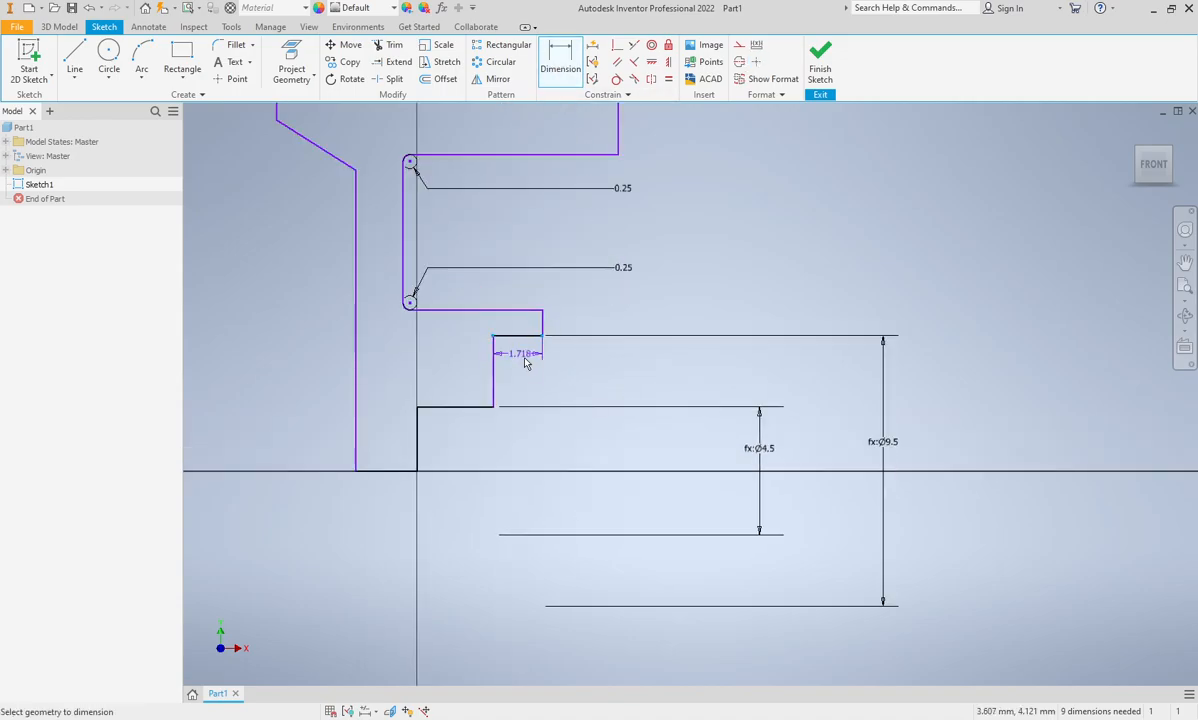
pyautogui.moveTo(539, 562); pyautogui.dragTo(543, 437, button='middle')
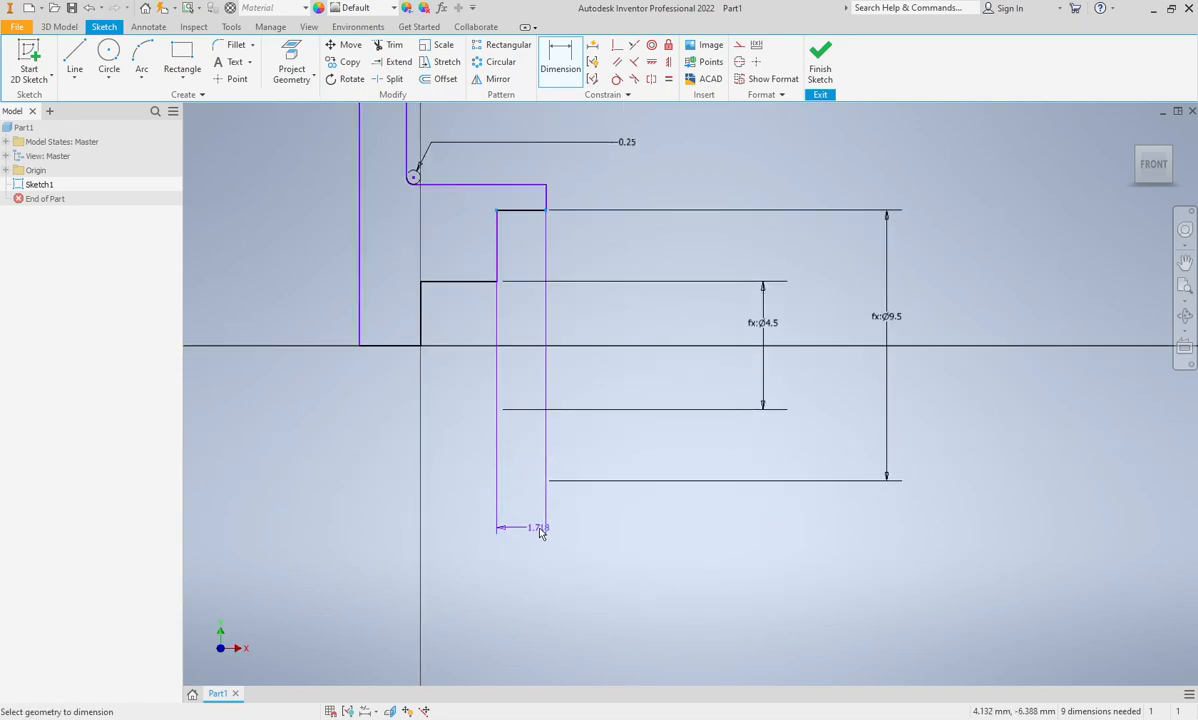
pyautogui.click(580, 538)
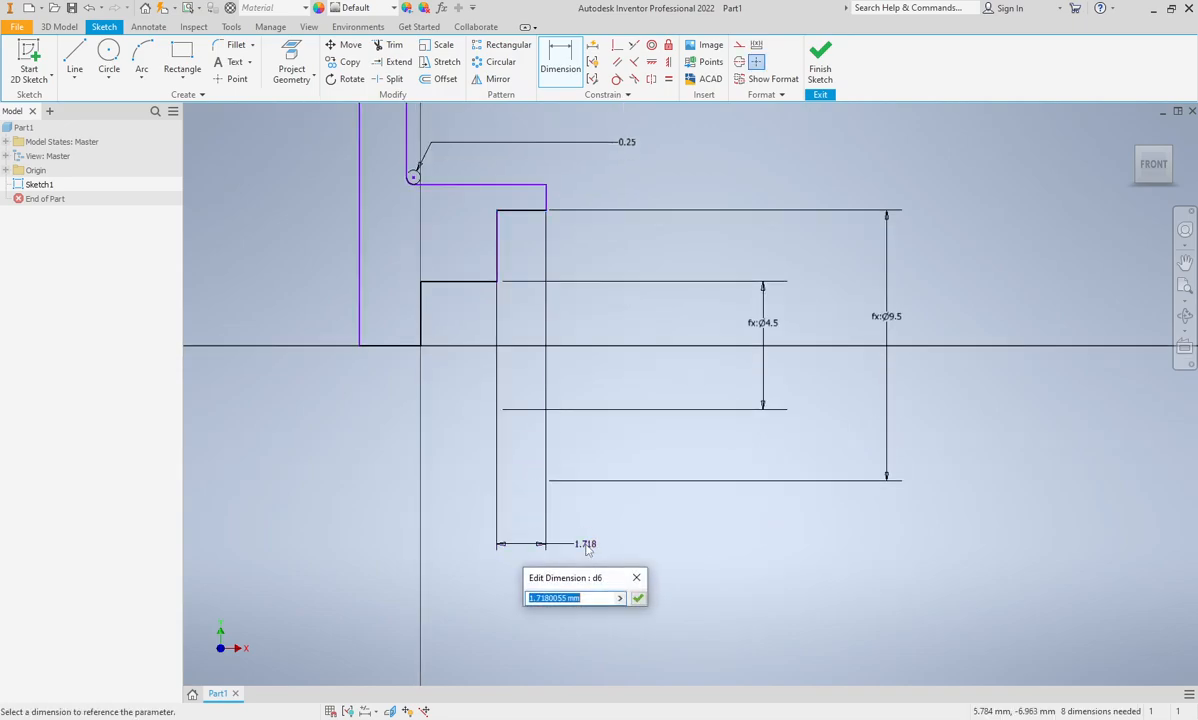
pyautogui.click(620, 597)
pyautogui.click(680, 498)
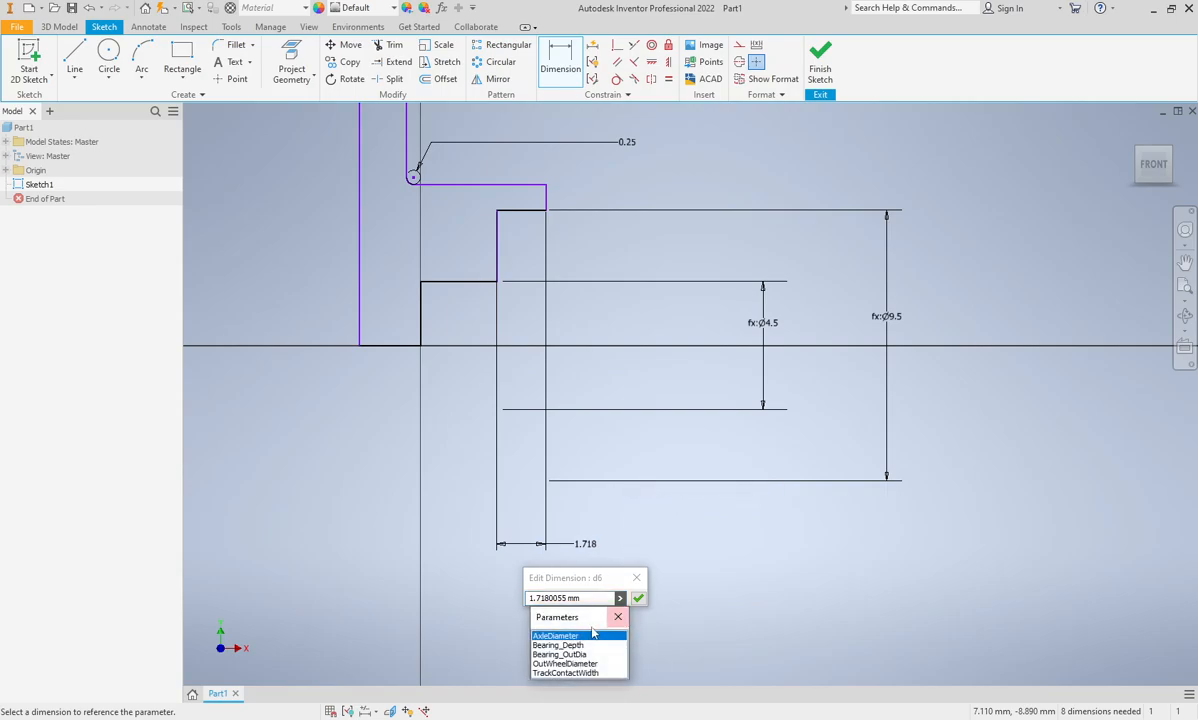
pyautogui.click(555, 634)
pyautogui.click(638, 598)
# Dimension the vertical distance between the profile's top edge and the rim's lower horizontal edge as 2 mm
pyautogui.scroll(5, 623, 545)
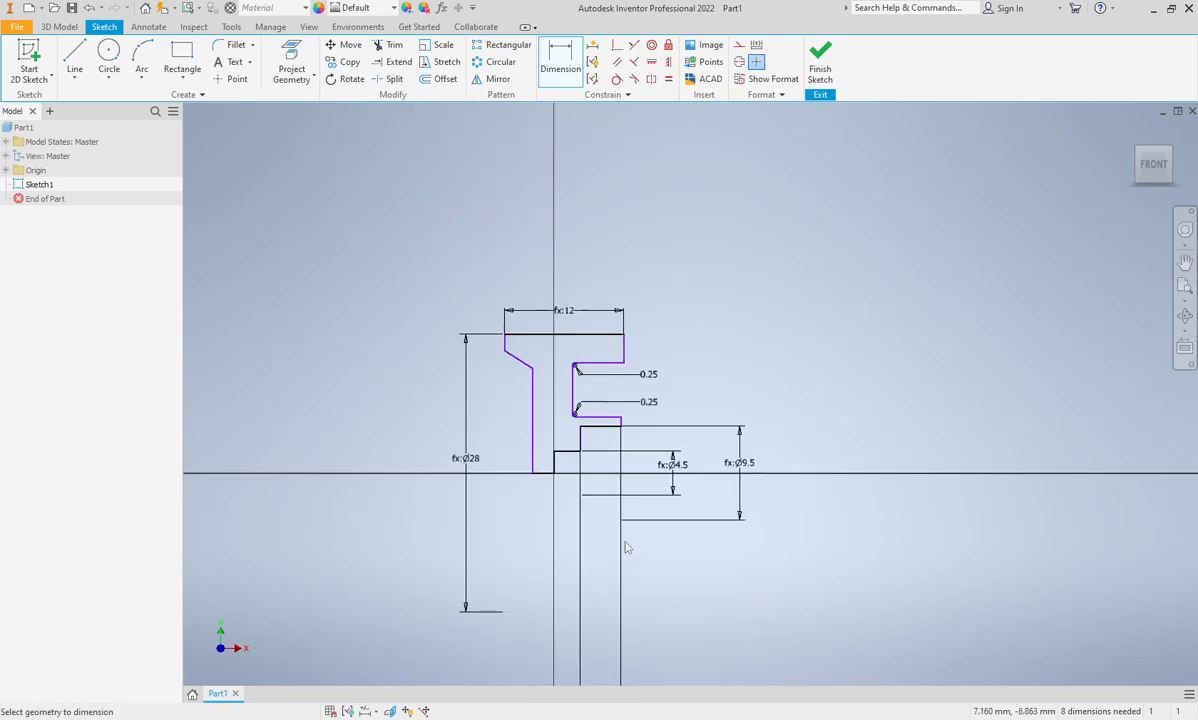
pyautogui.scroll(-2, 559, 460)
pyautogui.scroll(2, 556, 452)
pyautogui.scroll(-2, 464, 318)
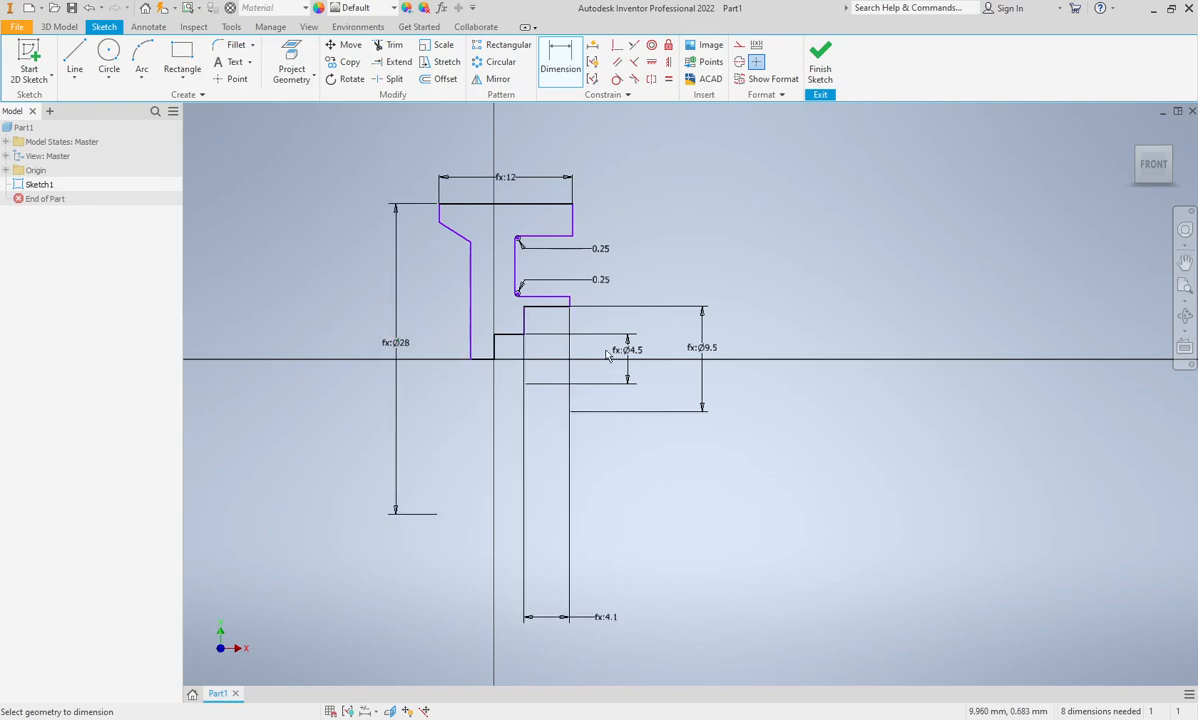
pyautogui.moveTo(581, 288); pyautogui.dragTo(592, 325, button='middle')
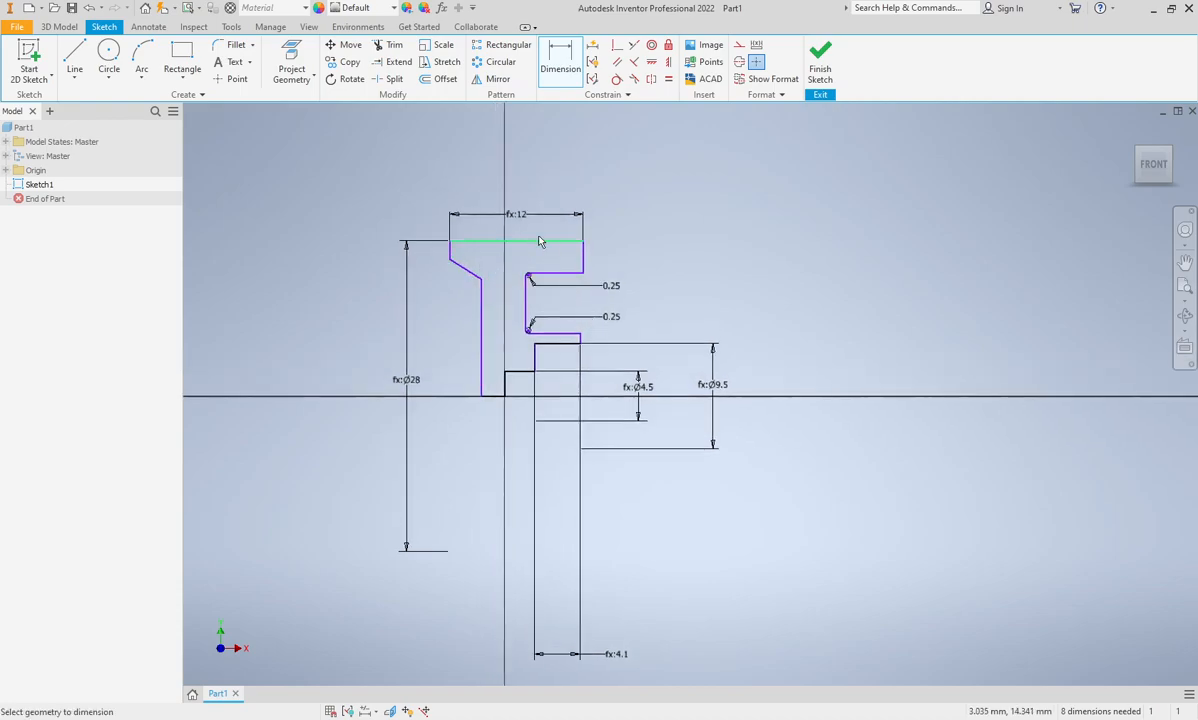
pyautogui.scroll(5, 500, 276)
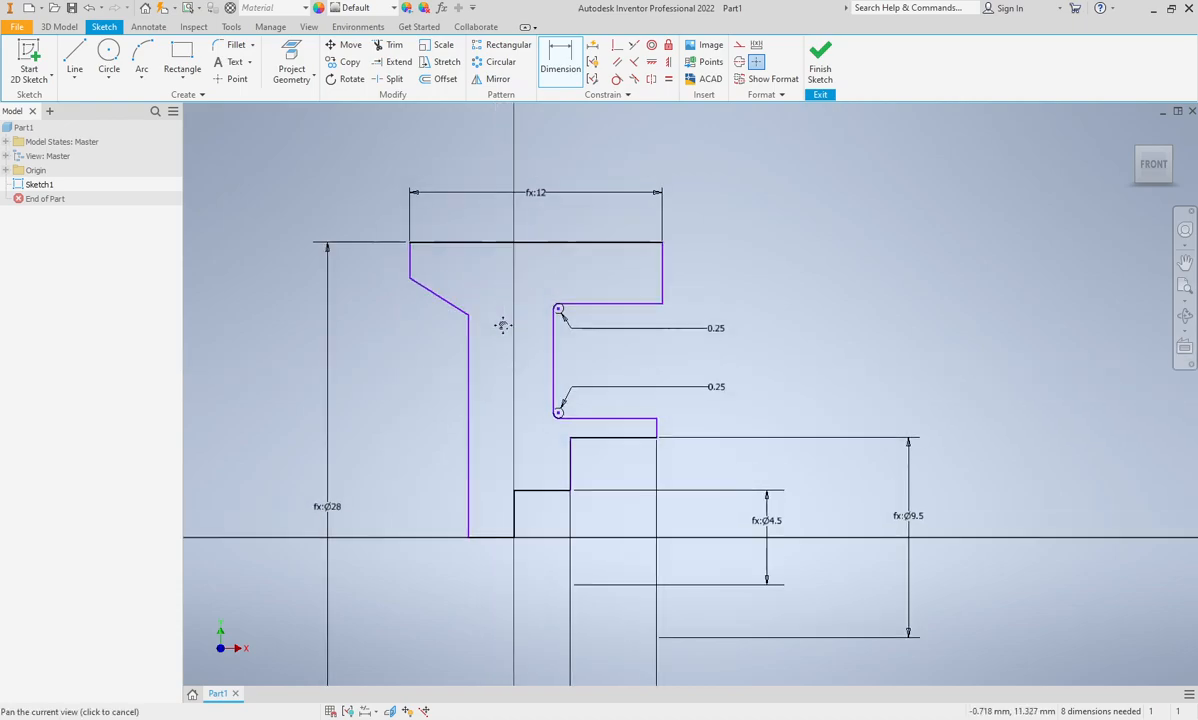
pyautogui.moveTo(490, 340); pyautogui.dragTo(477, 345, button='middle')
pyautogui.moveTo(688, 345); pyautogui.dragTo(590, 333, button='middle')
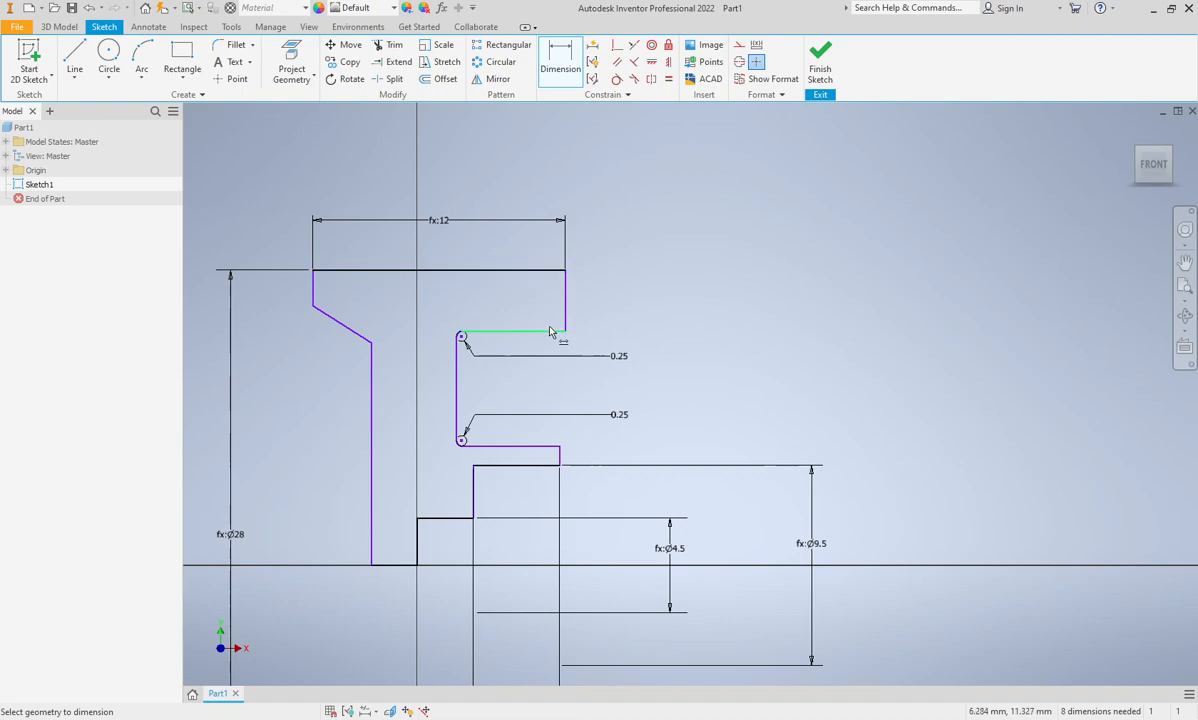
pyautogui.click(555, 271)
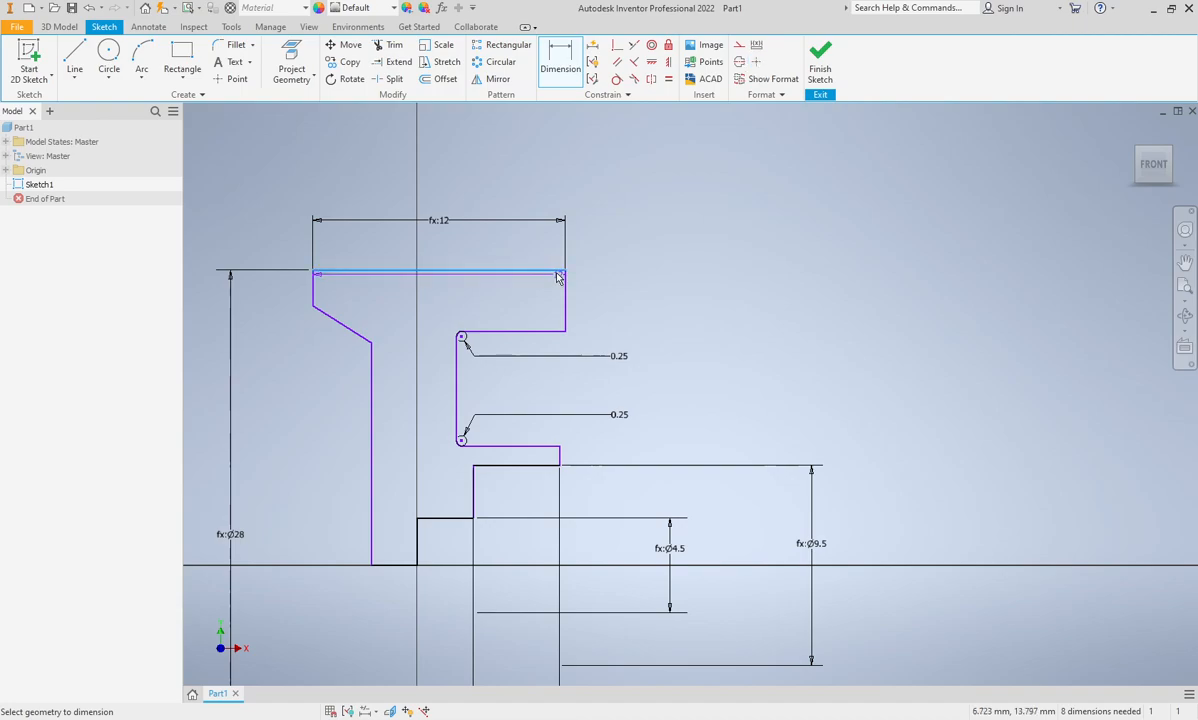
pyautogui.click(537, 332)
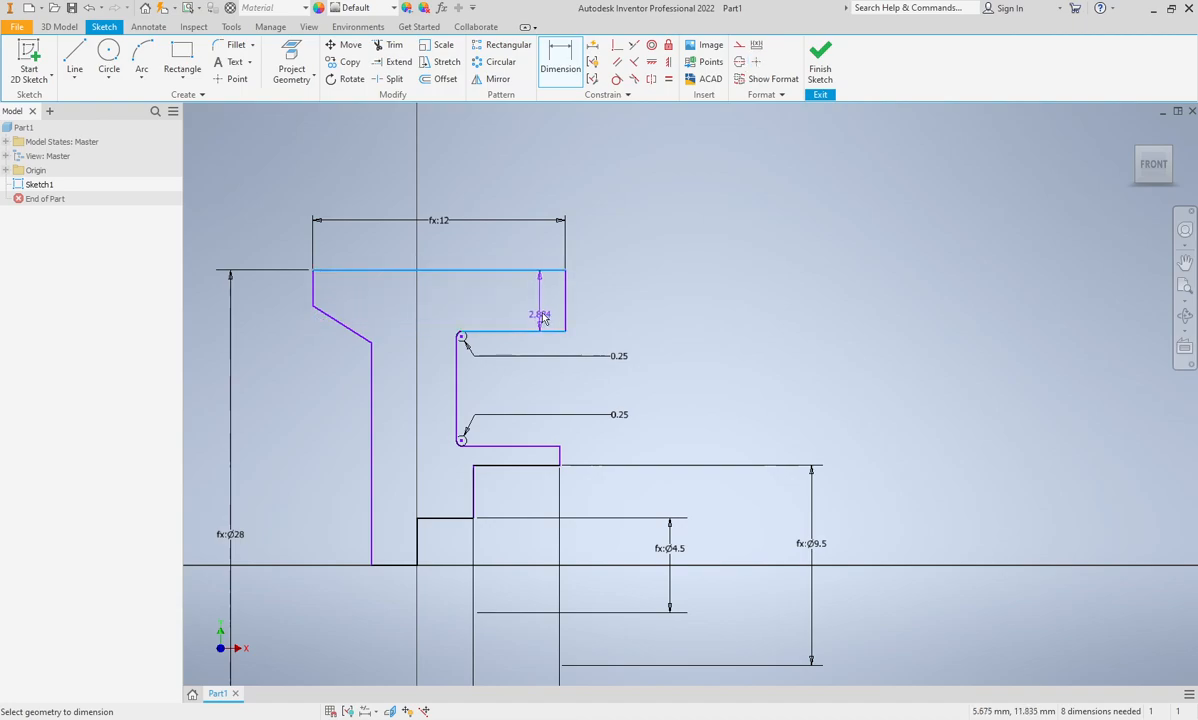
pyautogui.click(628, 309)
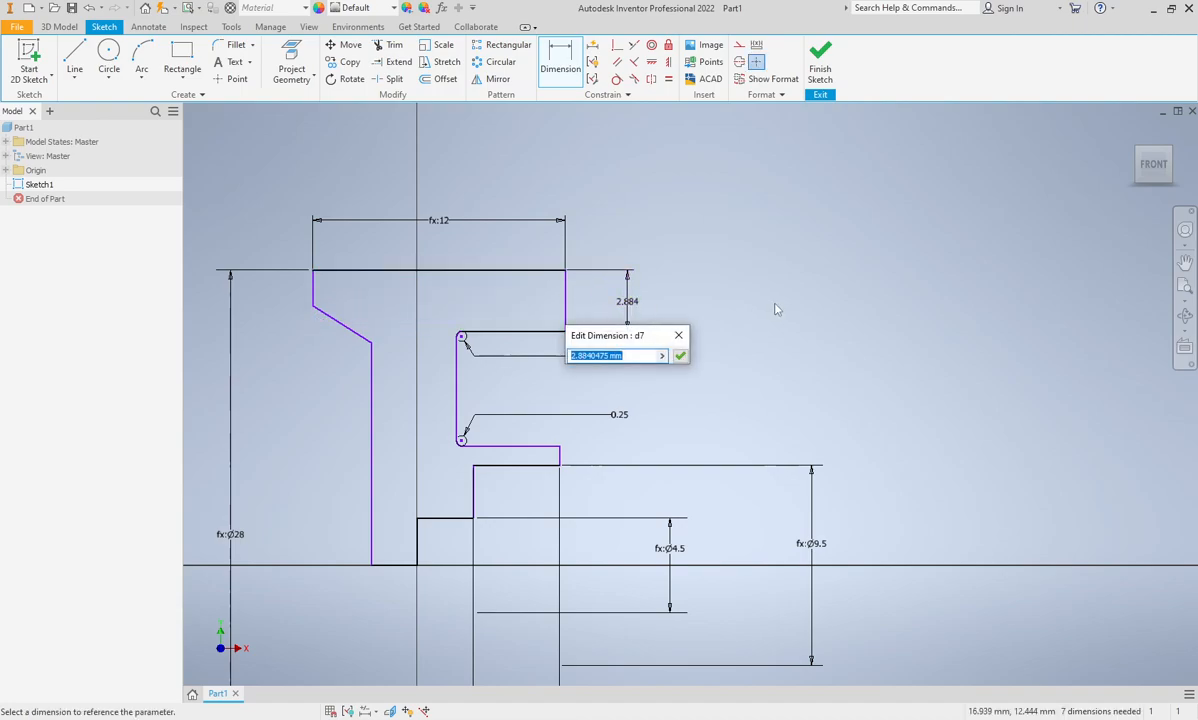
pyautogui.write('2')
pyautogui.press('Return')
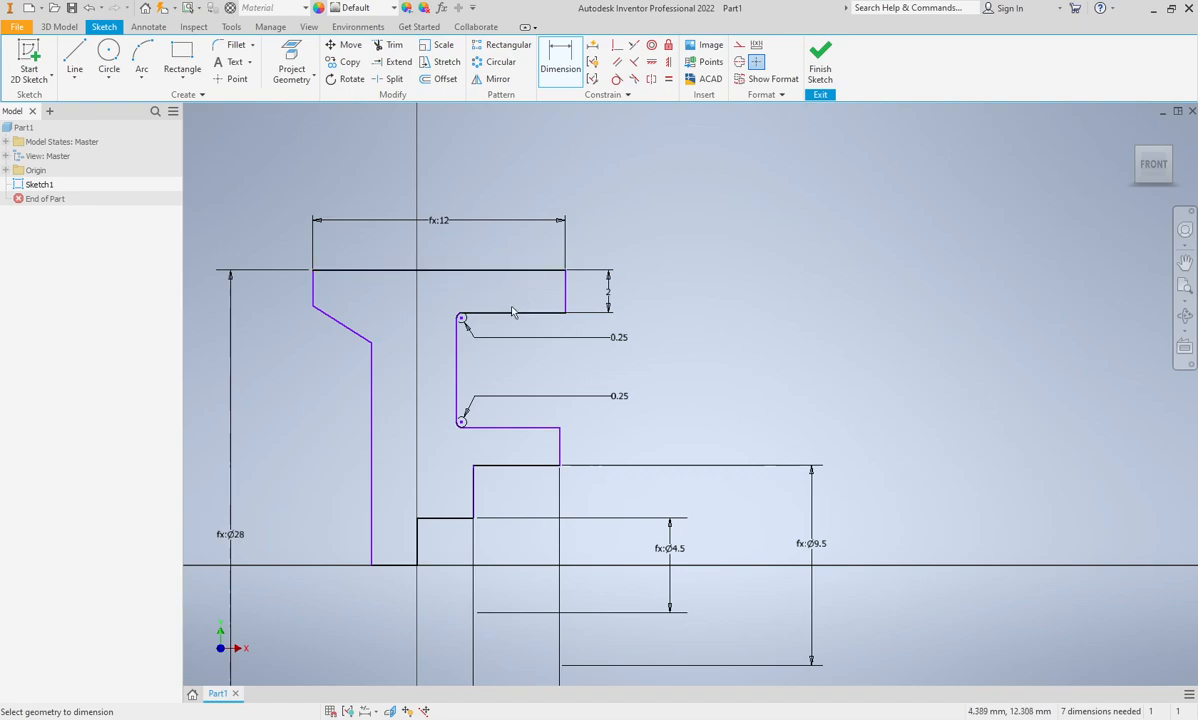
# Rename the model parameter of the 2 mm rim dimension as Wheel_Thickness
pyautogui.moveTo(580, 298); pyautogui.dragTo(638, 299, button='middle')
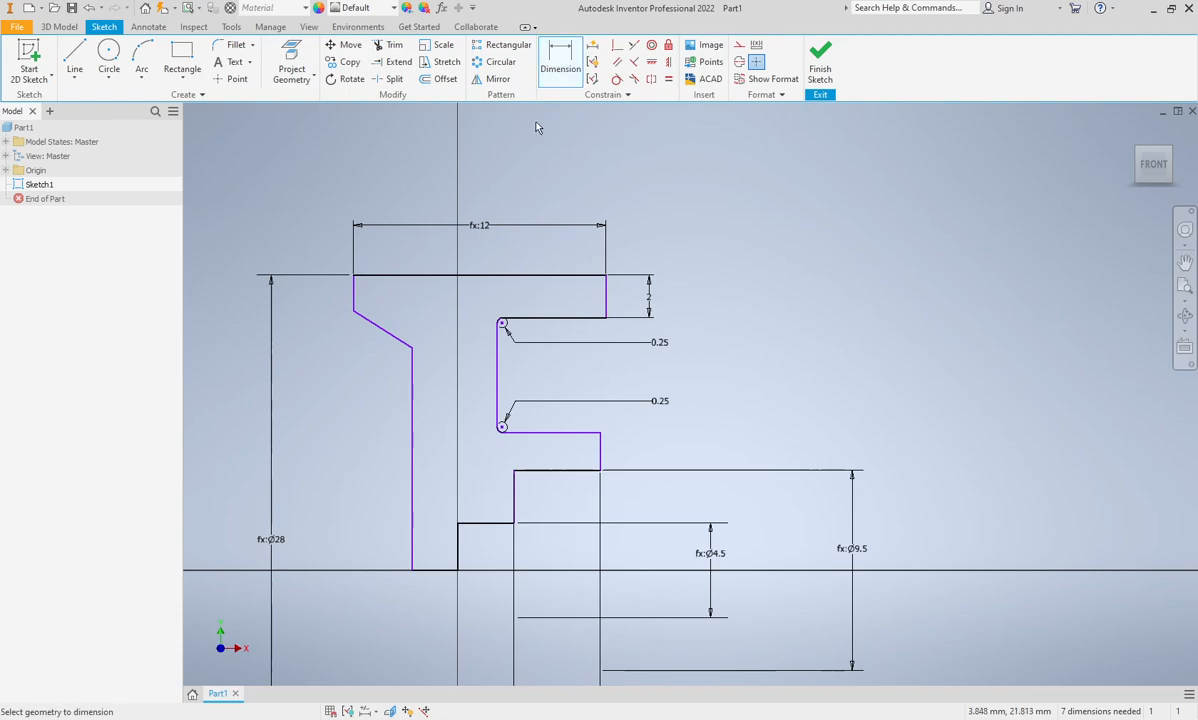
pyautogui.click(441, 9)
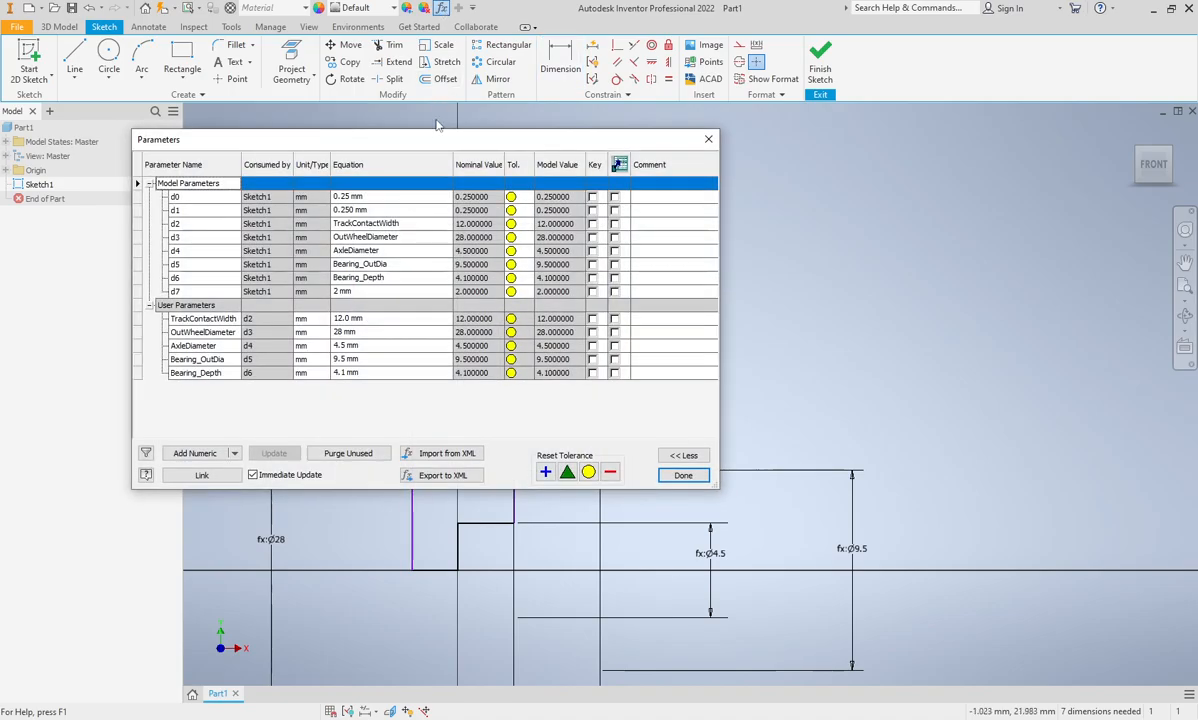
pyautogui.moveTo(438, 147); pyautogui.dragTo(541, 152)
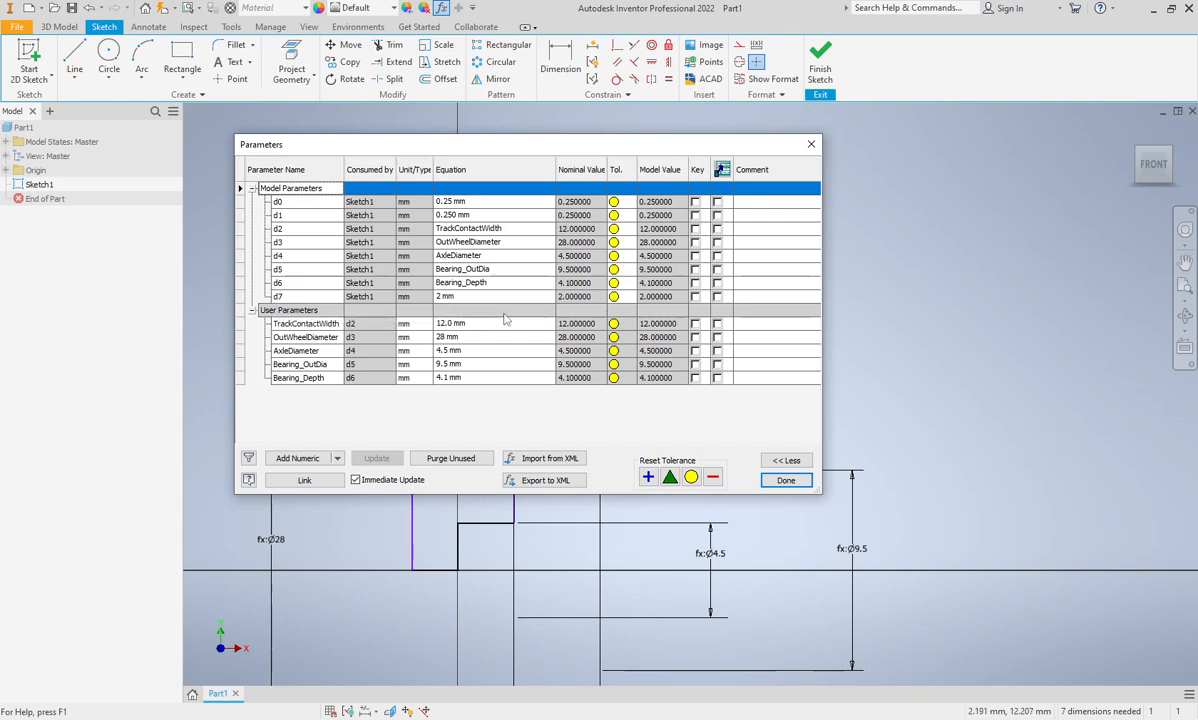
pyautogui.click(293, 297)
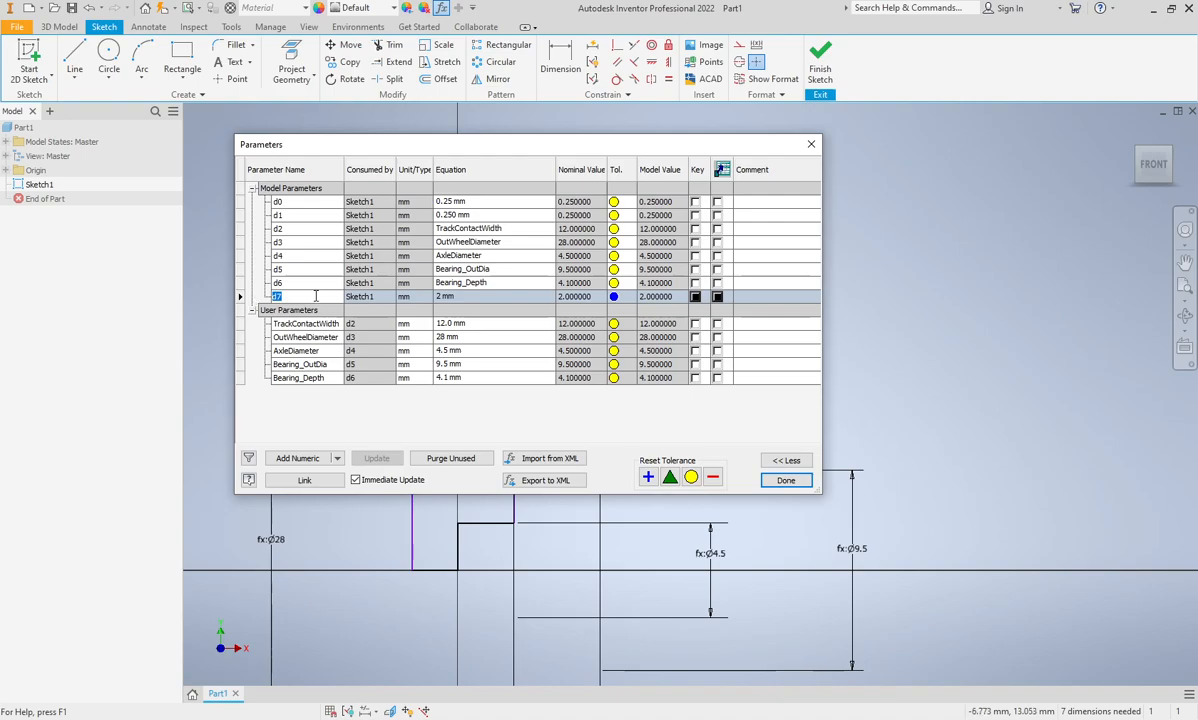
pyautogui.moveTo(537, 144)
pyautogui.mouseDown()
pyautogui.moveTo(323, 200)
pyautogui.moveTo(279, 369)
pyautogui.mouseUp()
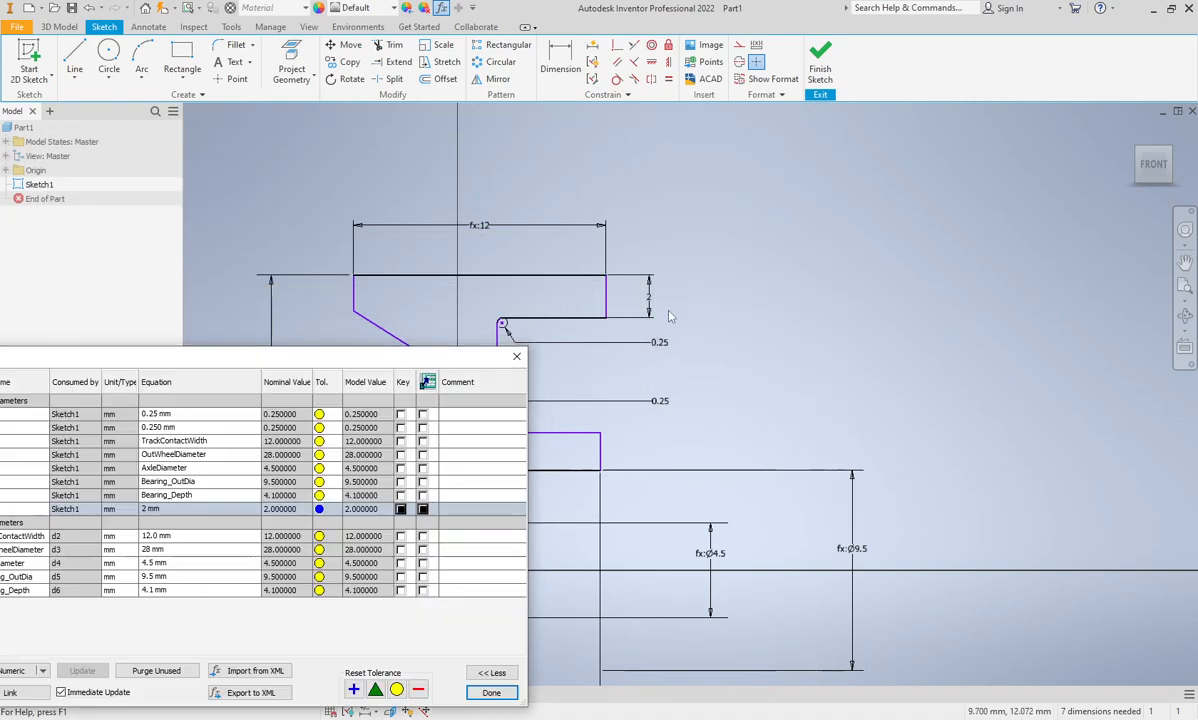
pyautogui.moveTo(364, 359); pyautogui.dragTo(636, 204)
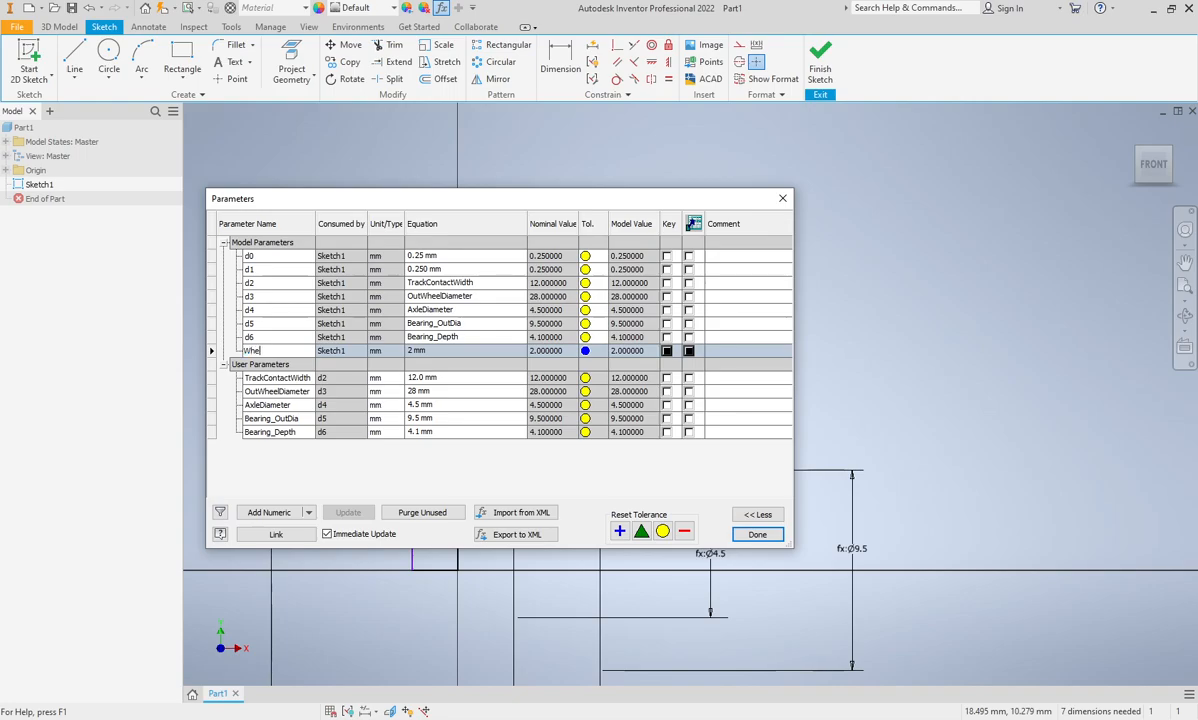
pyautogui.write('_Thickness')
pyautogui.click(275, 323)
pyautogui.doubleClick(296, 350)
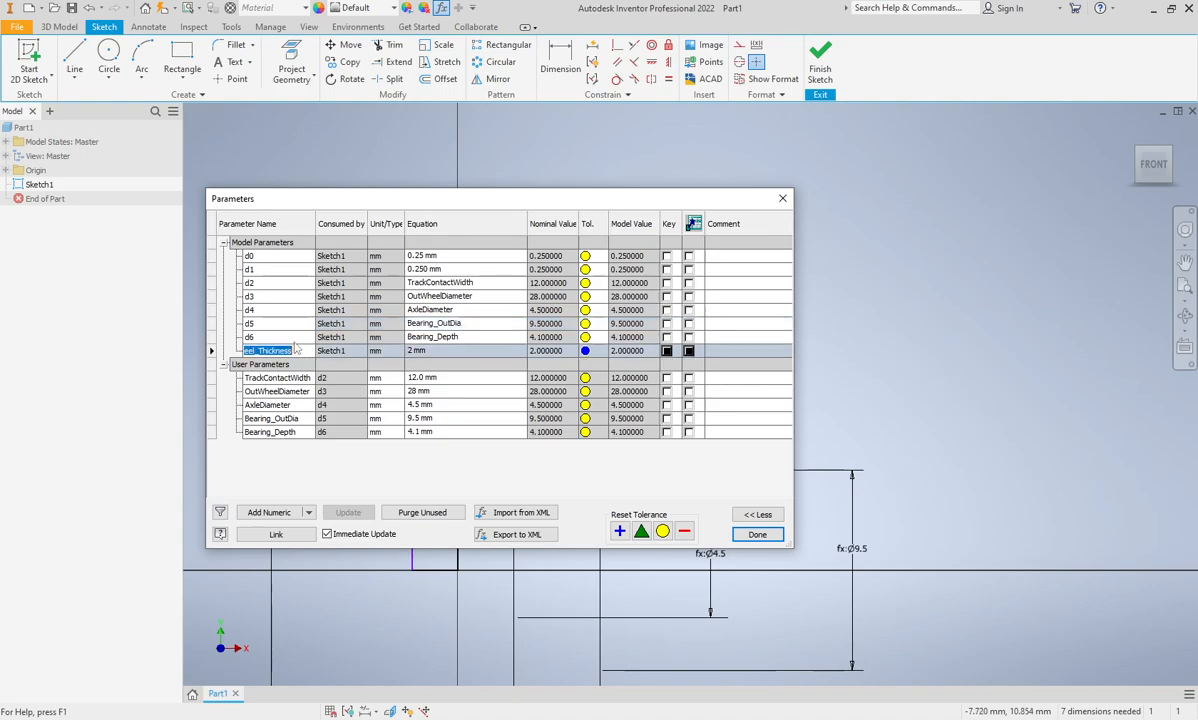
pyautogui.doubleClick(278, 377)
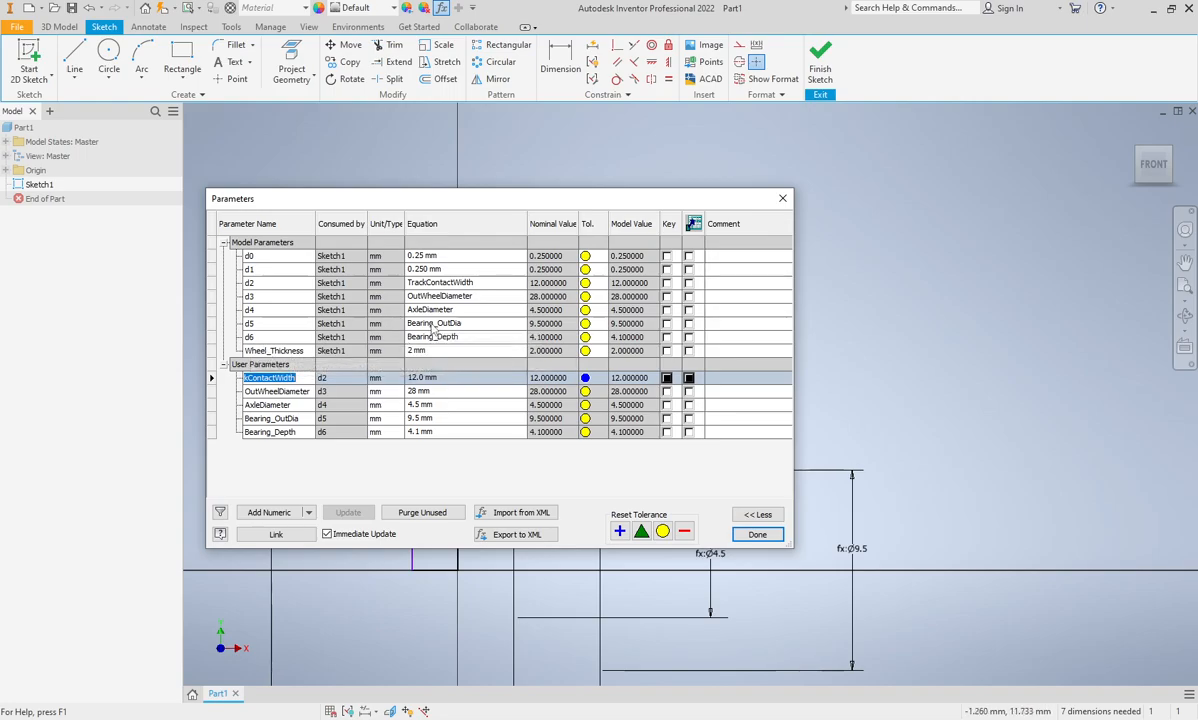
pyautogui.click(757, 534)
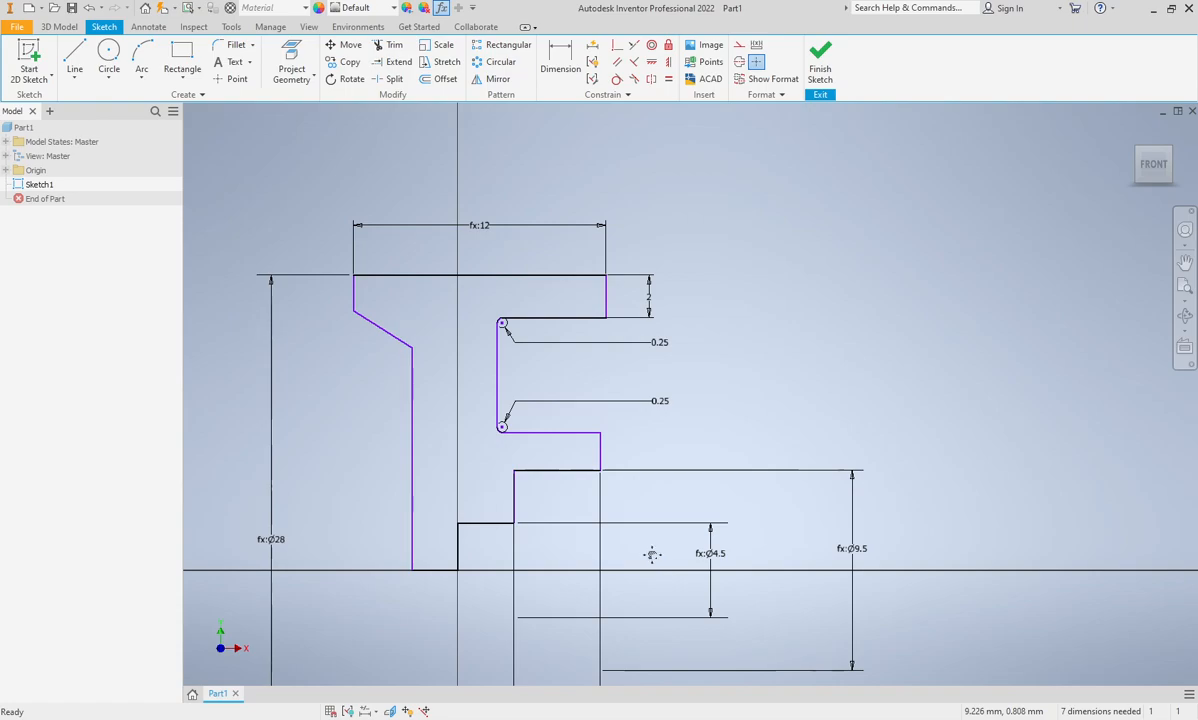
# Dimension the vertical distance between the hub's upper horizontal edge and the bearing step edge below it using the Wheel_Thickness parameter
pyautogui.press('d')
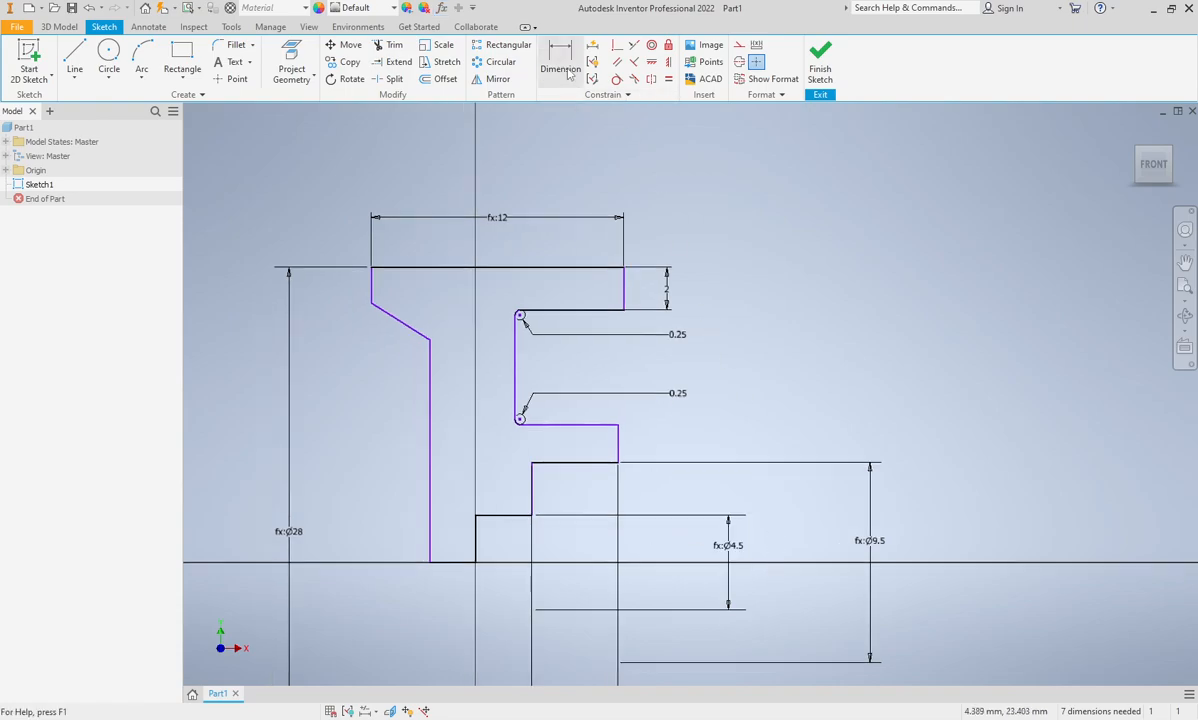
pyautogui.moveTo(768, 500); pyautogui.dragTo(755, 406, button='middle')
pyautogui.click(572, 360)
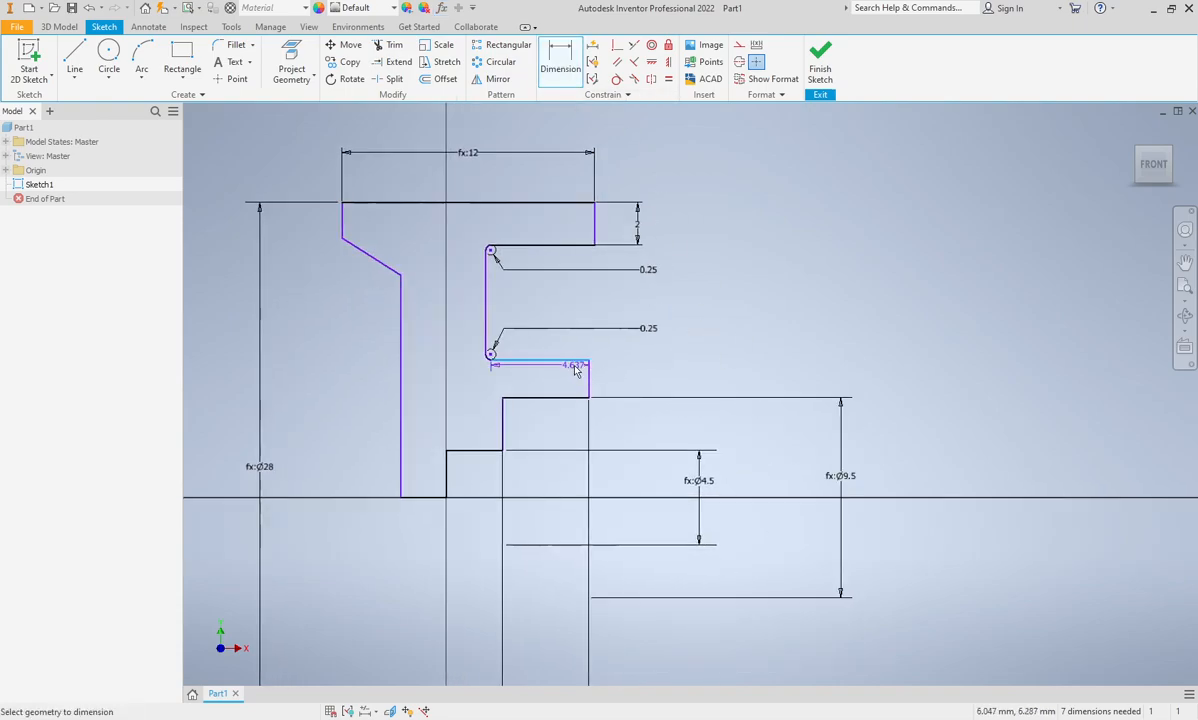
pyautogui.click(582, 398)
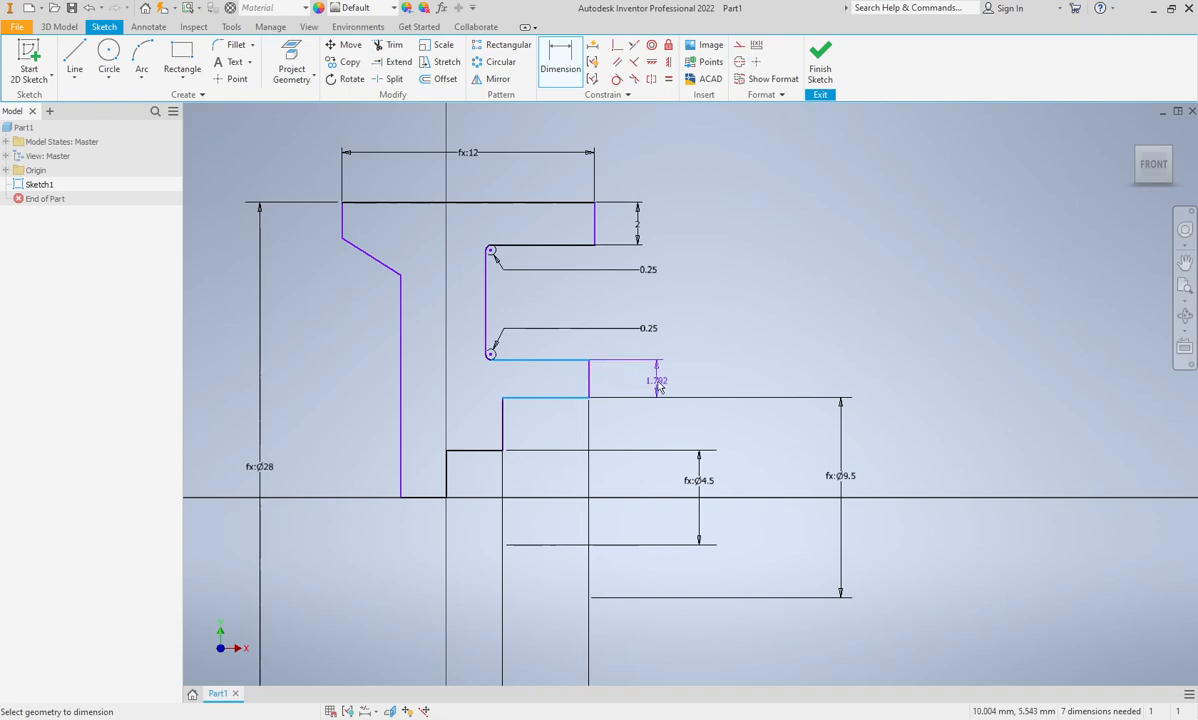
pyautogui.click(656, 378)
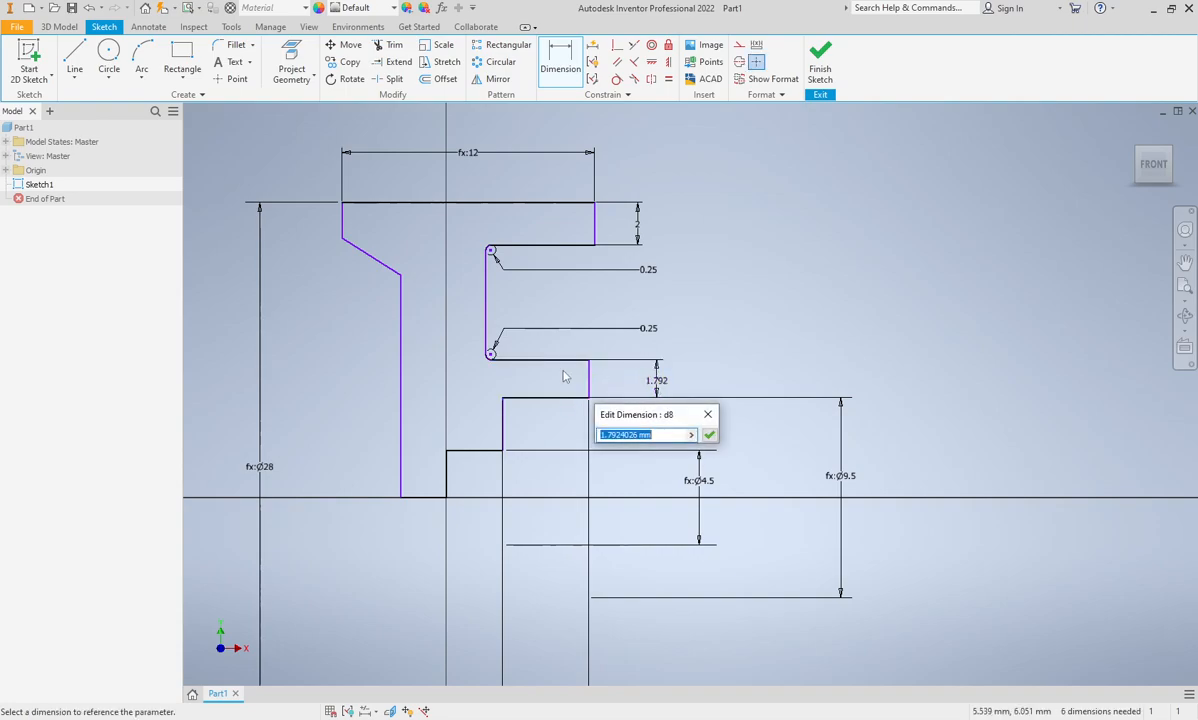
pyautogui.click(690, 435)
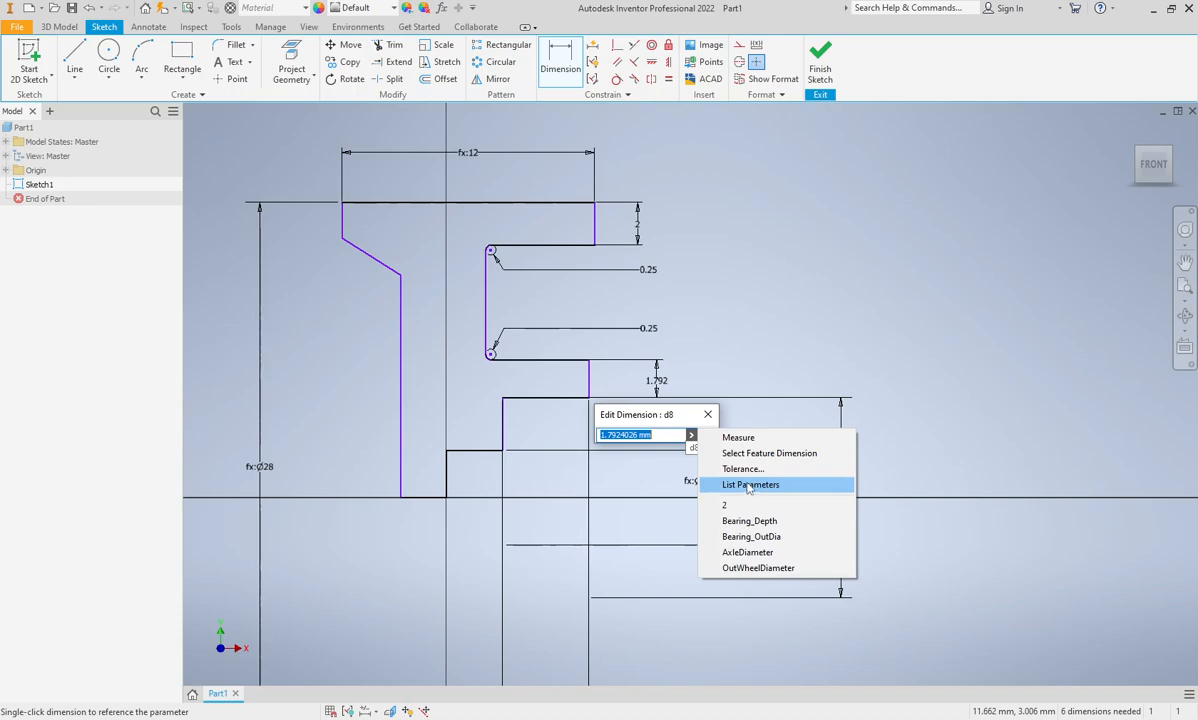
pyautogui.click(733, 486)
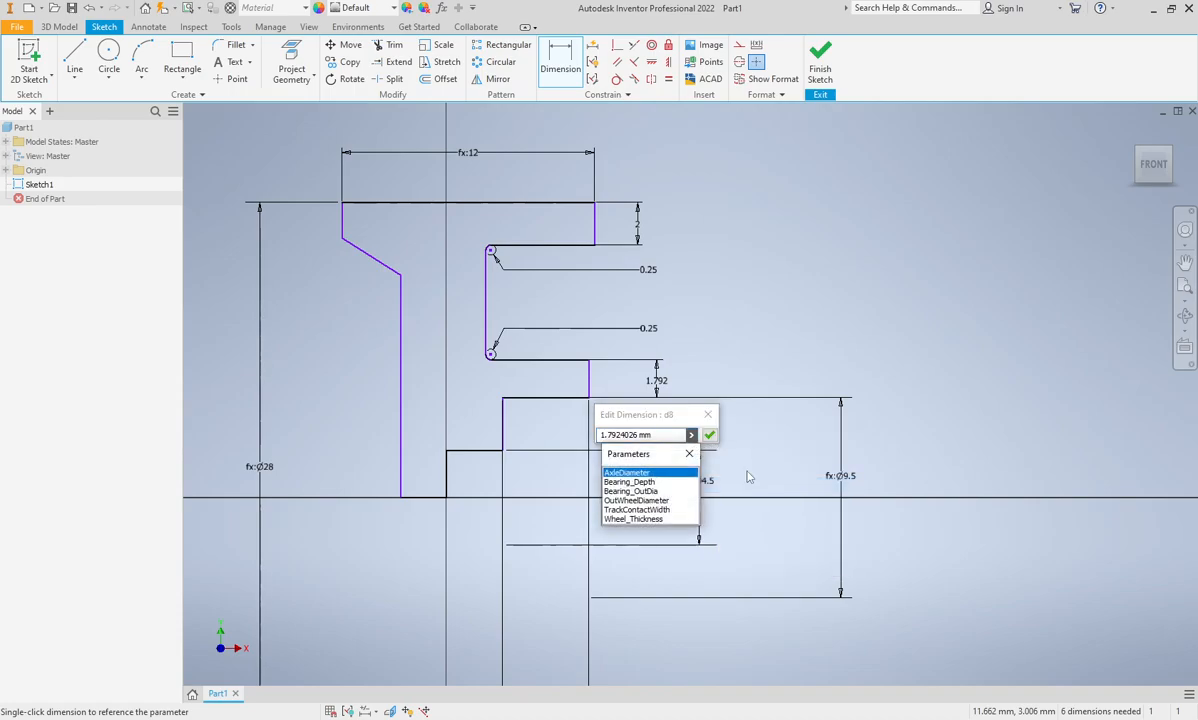
pyautogui.click(655, 519)
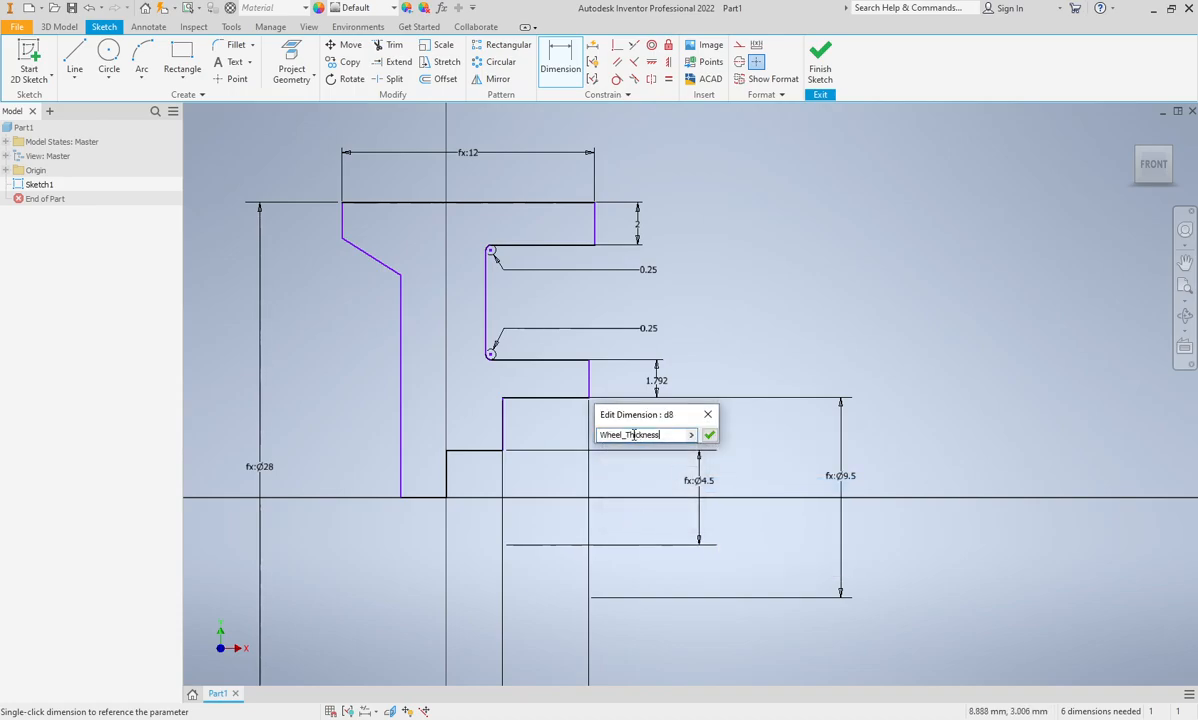
pyautogui.click(690, 434)
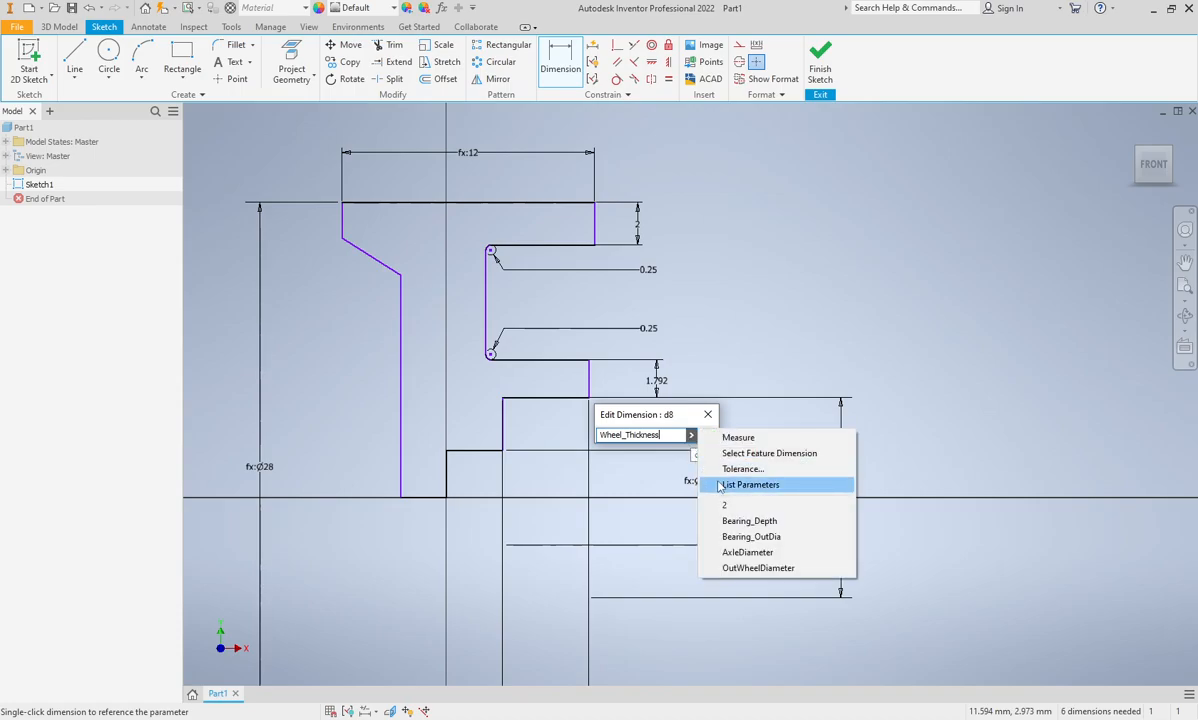
pyautogui.click(745, 484)
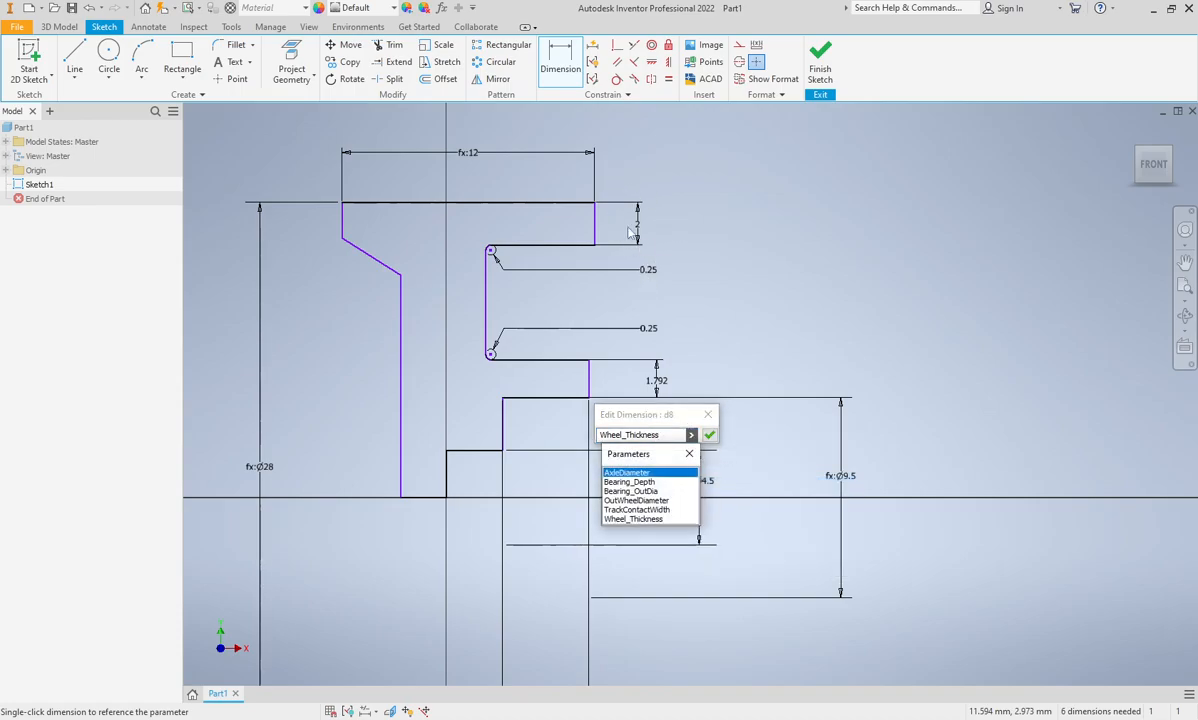
pyautogui.click(622, 519)
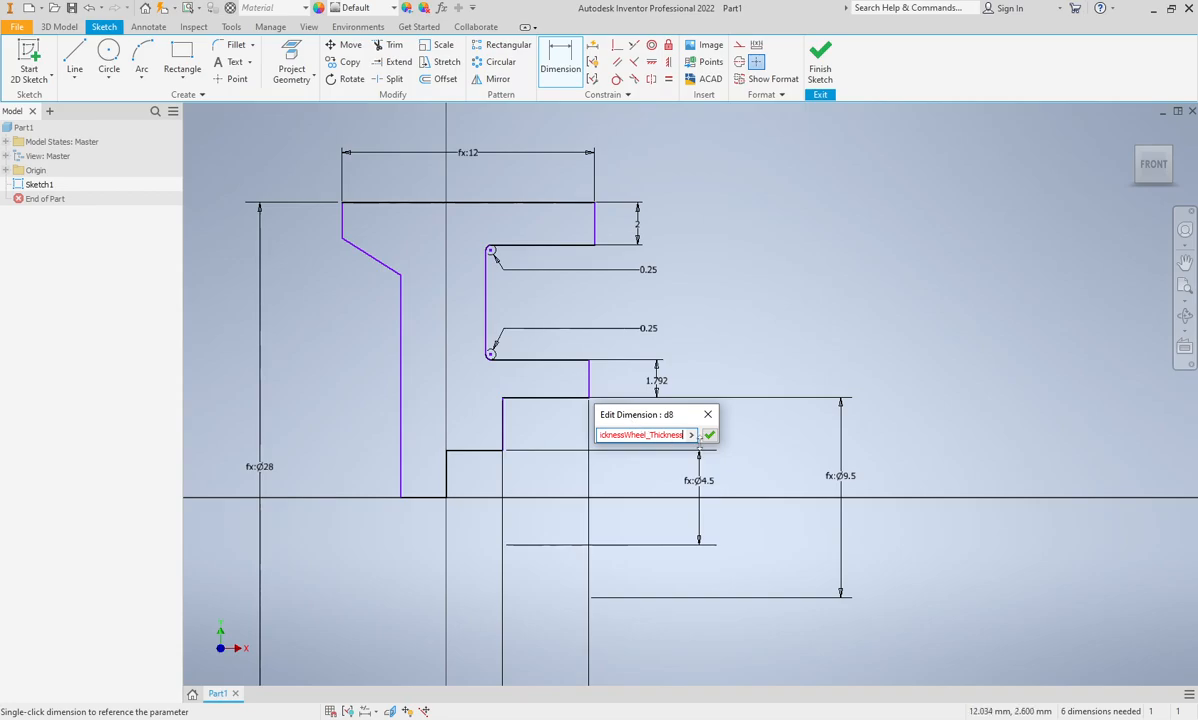
pyautogui.press('BackSpace')
pyautogui.press('BackSpace')
pyautogui.press('BackSpace')
pyautogui.press('BackSpace')
pyautogui.press('BackSpace')
pyautogui.press('BackSpace')
pyautogui.press('BackSpace')
pyautogui.press('BackSpace')
pyautogui.press('BackSpace')
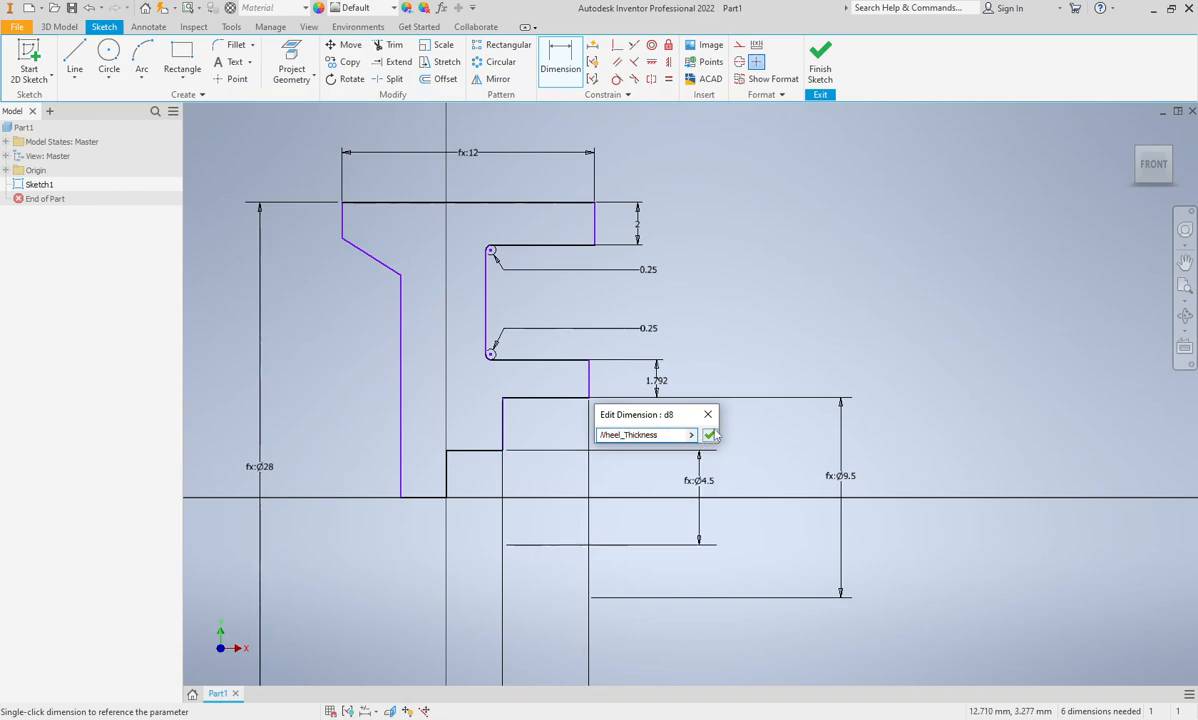
# Accept the hub thickness dimension and dimension the angle between the profile's top edge and the sloped edge as 30 degrees
pyautogui.press('Return')
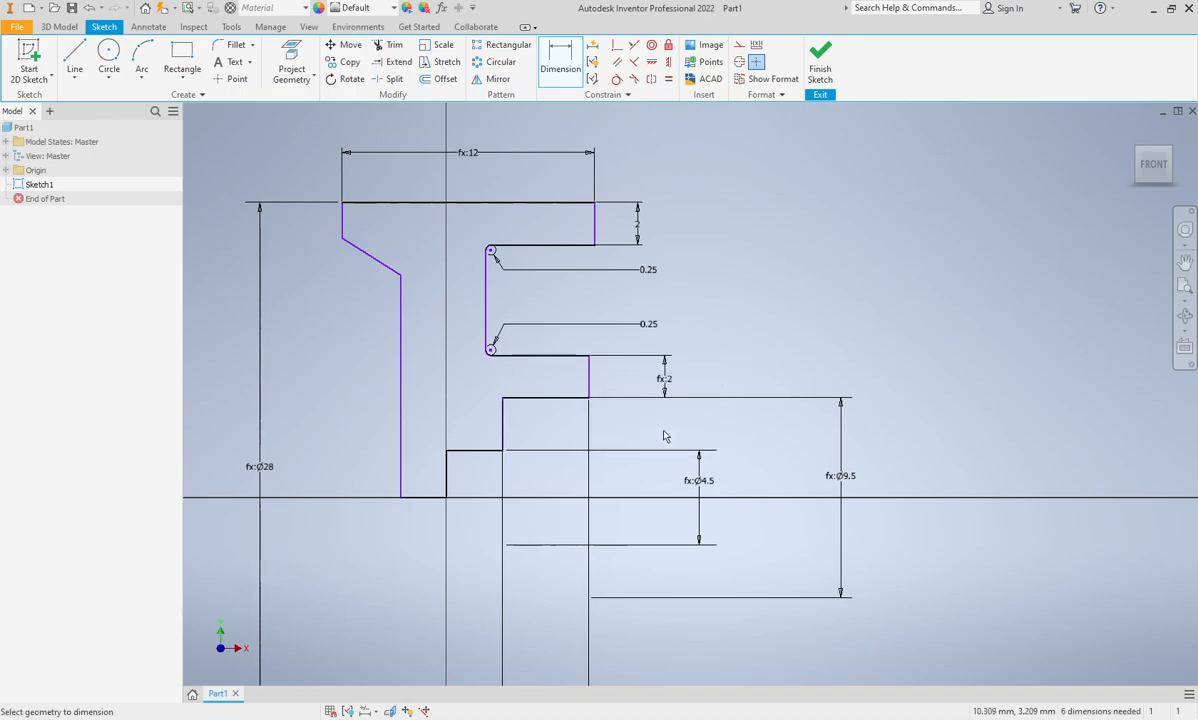
pyautogui.moveTo(714, 433)
pyautogui.mouseDown(button='middle')
pyautogui.moveTo(807, 498)
pyautogui.moveTo(829, 498)
pyautogui.mouseUp(button='middle')
pyautogui.click(480, 322)
pyautogui.click(505, 268)
pyautogui.click(497, 290)
pyautogui.write('30')
pyautogui.press('Return')
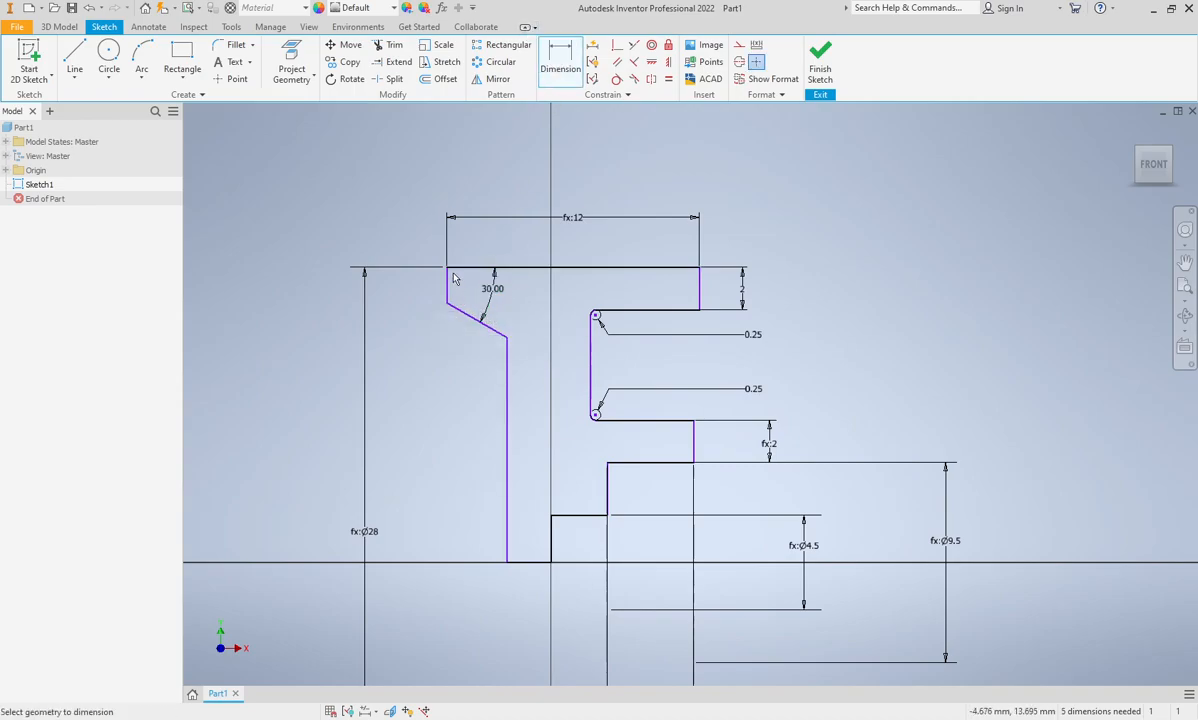
# Dimension the short vertical edge between the profile's top edge and the sloped edge as 2 mm
pyautogui.click(447, 290)
pyautogui.click(398, 289)
pyautogui.write('2')
pyautogui.press('Return')
# Dimension the horizontal distance between the rim's outer left edge and the web's left vertical edge as 3 mm
pyautogui.moveTo(439, 388); pyautogui.dragTo(442, 353, button='middle')
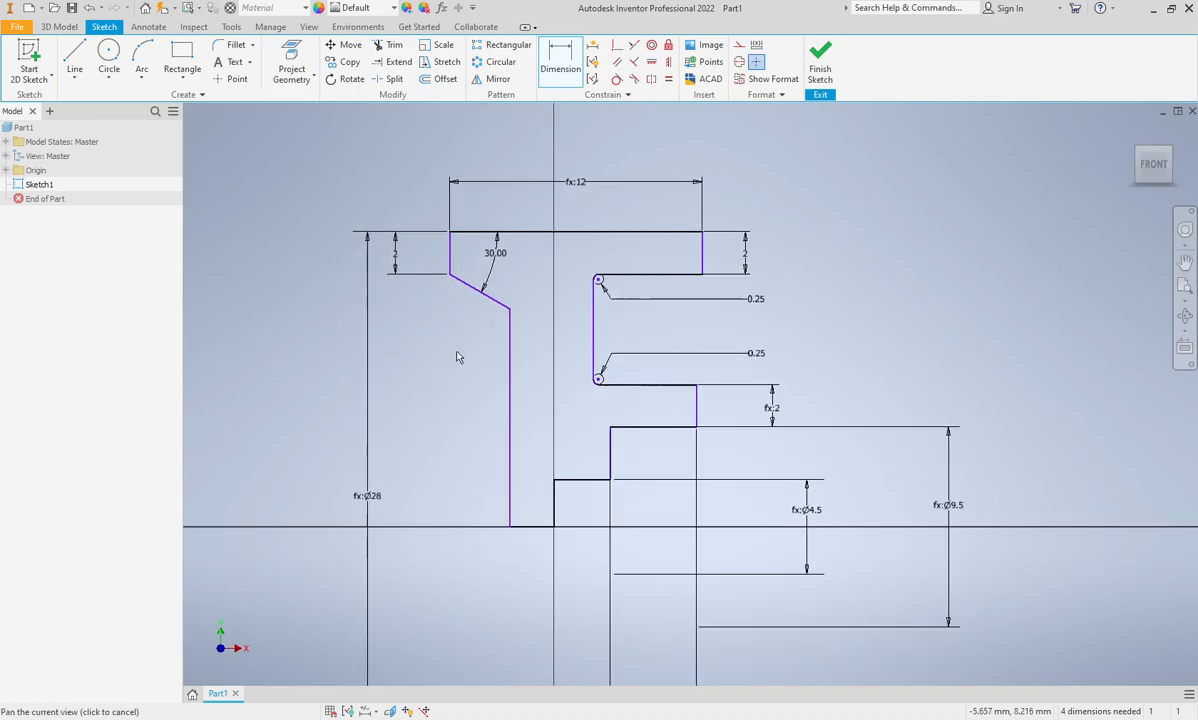
pyautogui.click(450, 258)
pyautogui.click(510, 342)
pyautogui.click(478, 348)
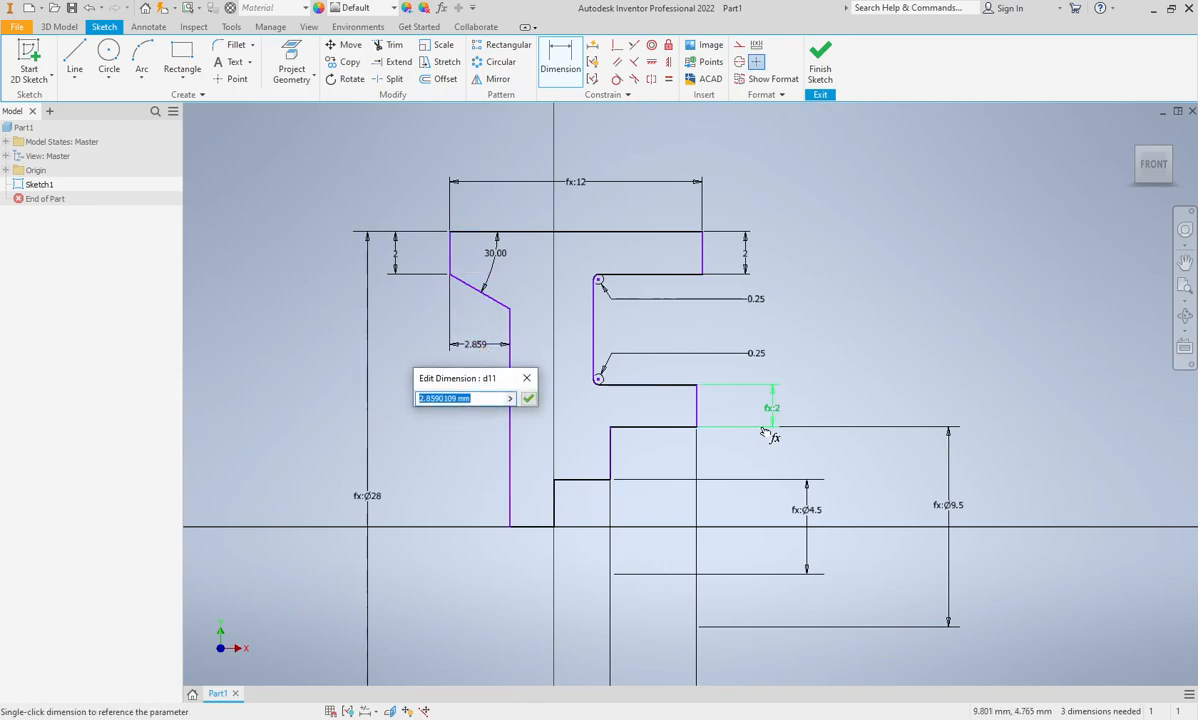
pyautogui.write('3')
pyautogui.press('Return')
# Dimension the web's horizontal thickness between its two long vertical edges and set it to 2 mm
pyautogui.moveTo(741, 565)
pyautogui.mouseDown(button='middle')
pyautogui.moveTo(623, 554)
pyautogui.moveTo(616, 572)
pyautogui.moveTo(628, 576)
pyautogui.mouseUp(button='middle')
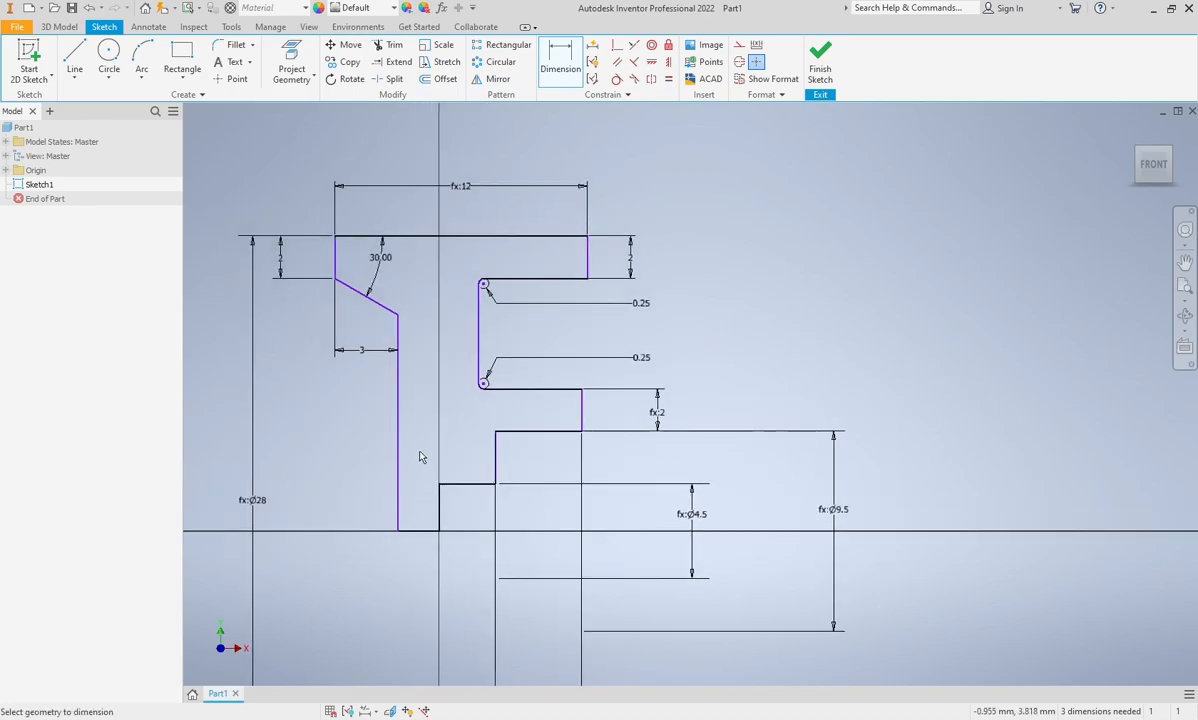
pyautogui.click(478, 364)
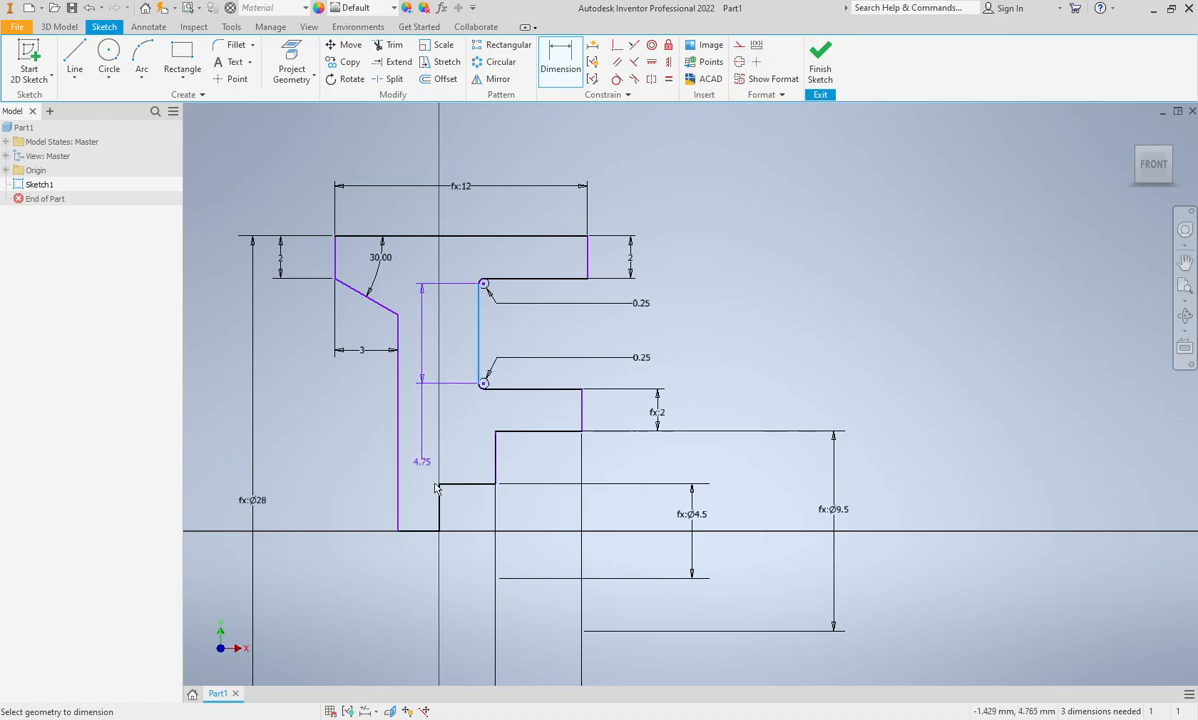
pyautogui.click(399, 448)
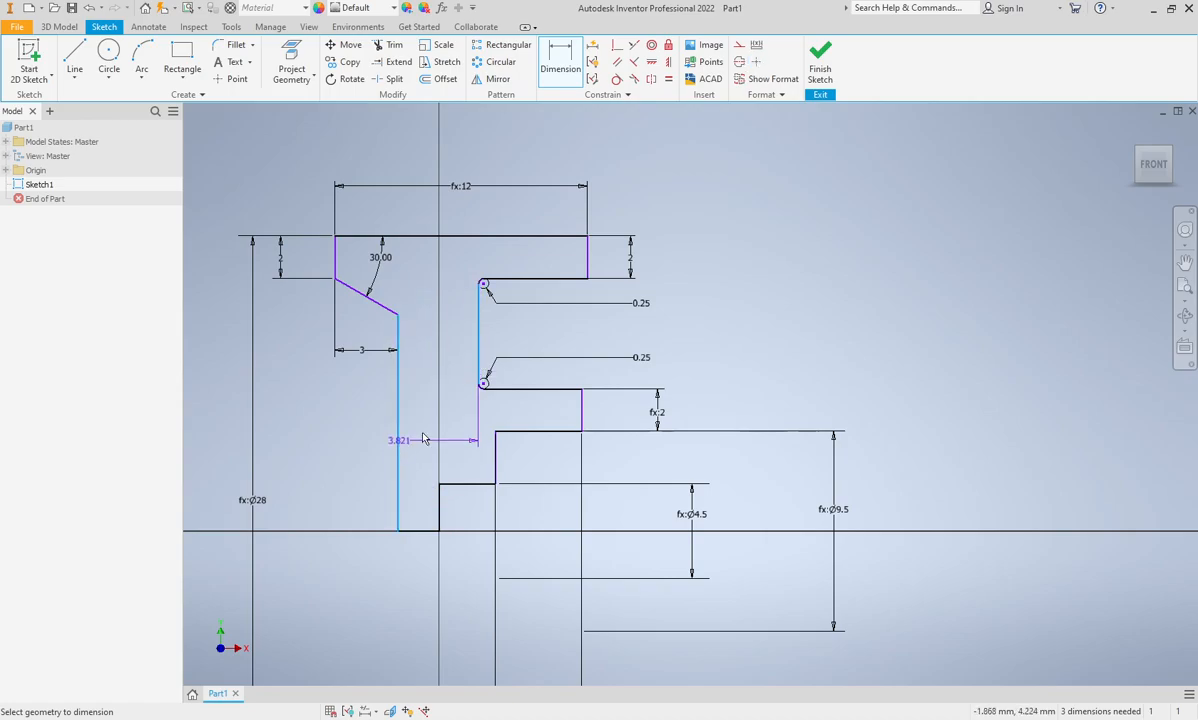
pyautogui.click(441, 363)
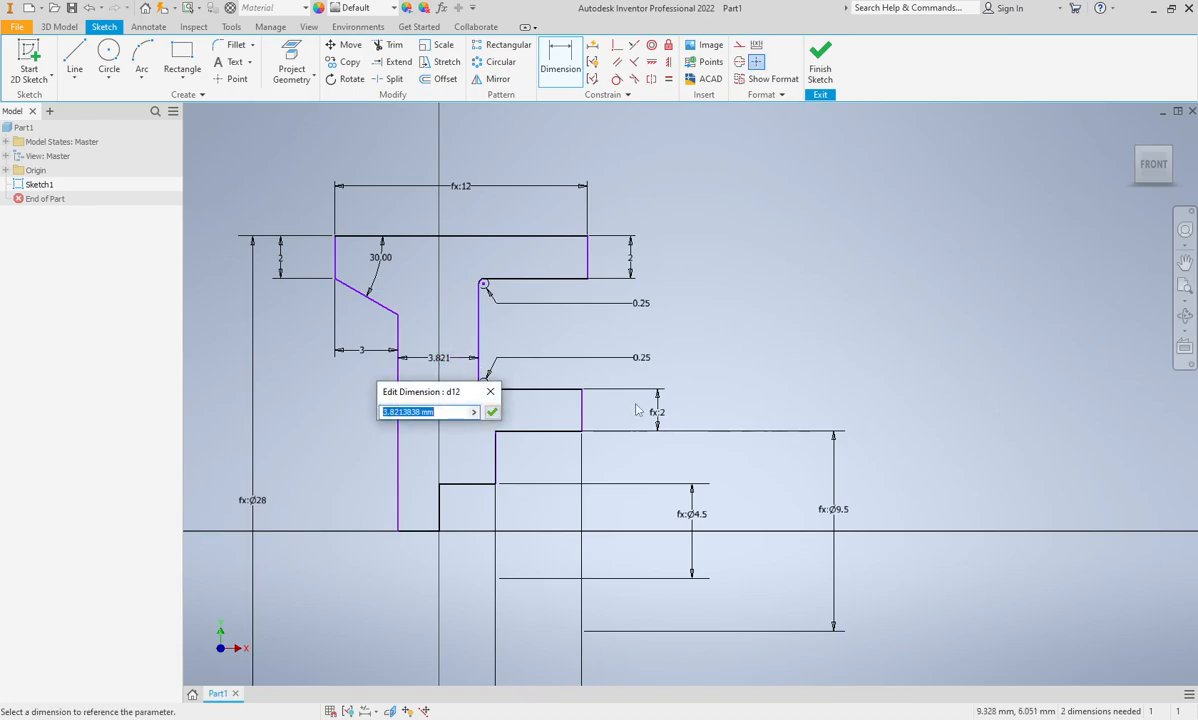
pyautogui.write('3')
pyautogui.press('Return')
pyautogui.doubleClick(432, 358)
pyautogui.write('2')
pyautogui.press('Return')
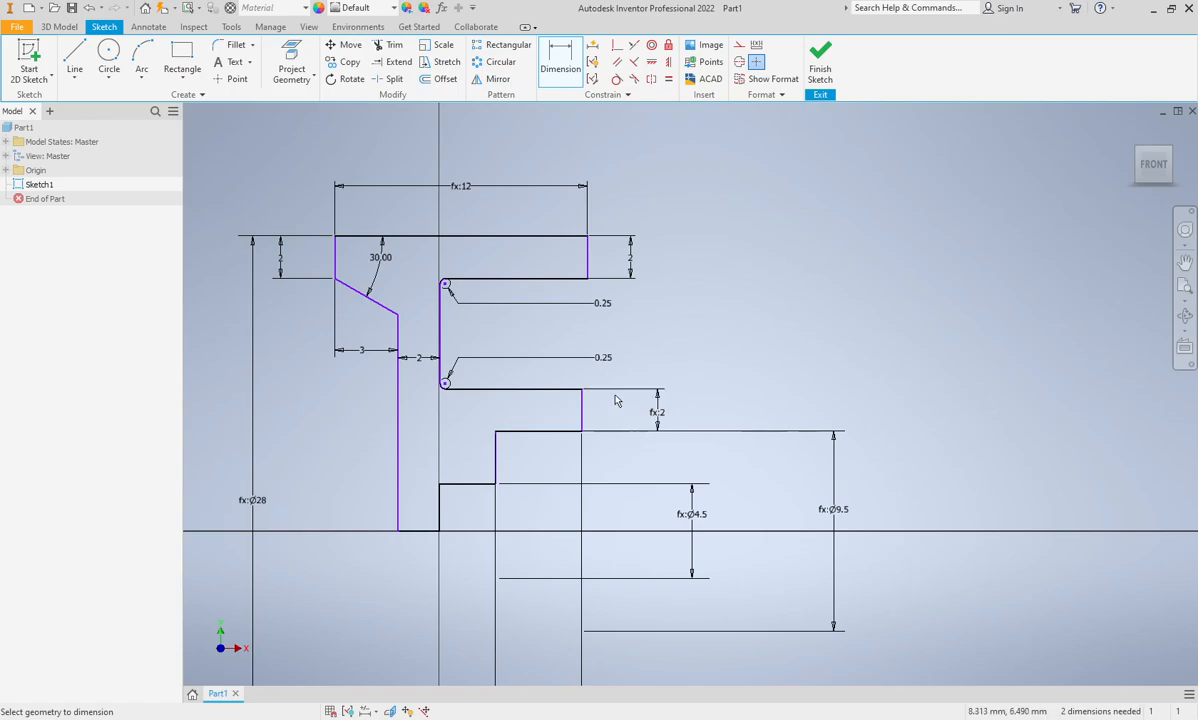
# Review the model and user parameters of the sketch in the parameters table, compare them with the profile, and close the table
pyautogui.scroll(3, 615, 396)
pyautogui.scroll(-3, 549, 379)
pyautogui.moveTo(536, 360); pyautogui.dragTo(561, 348, button='middle')
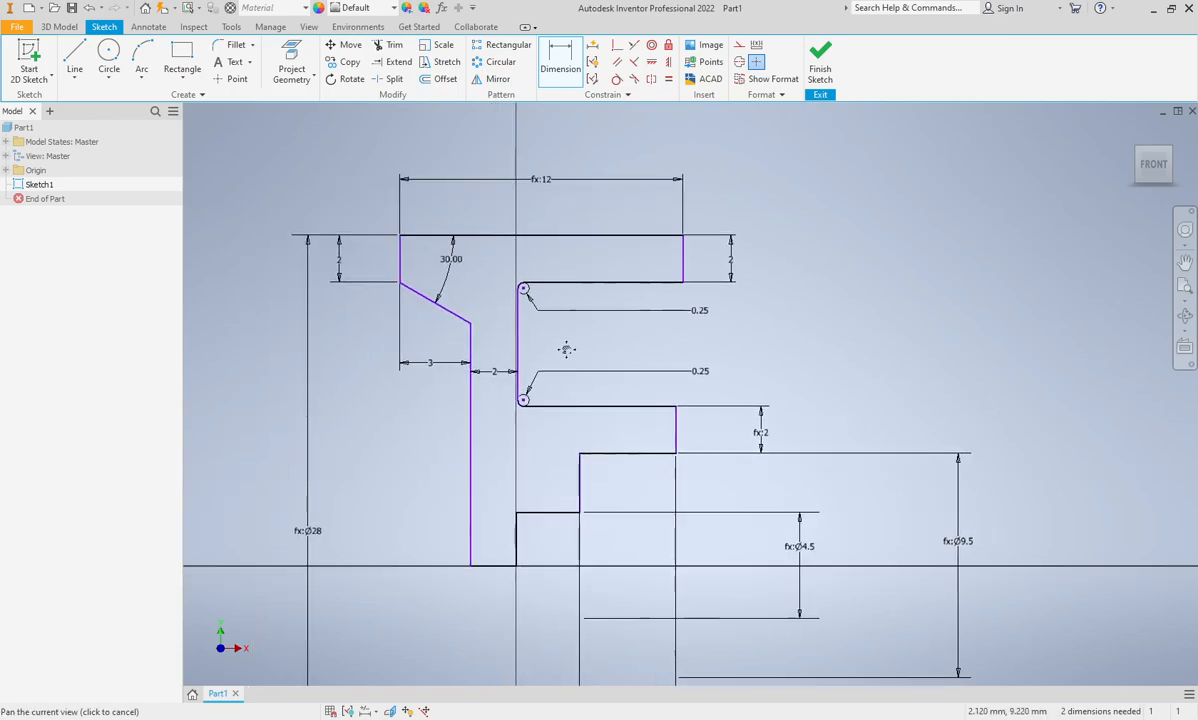
pyautogui.click(442, 8)
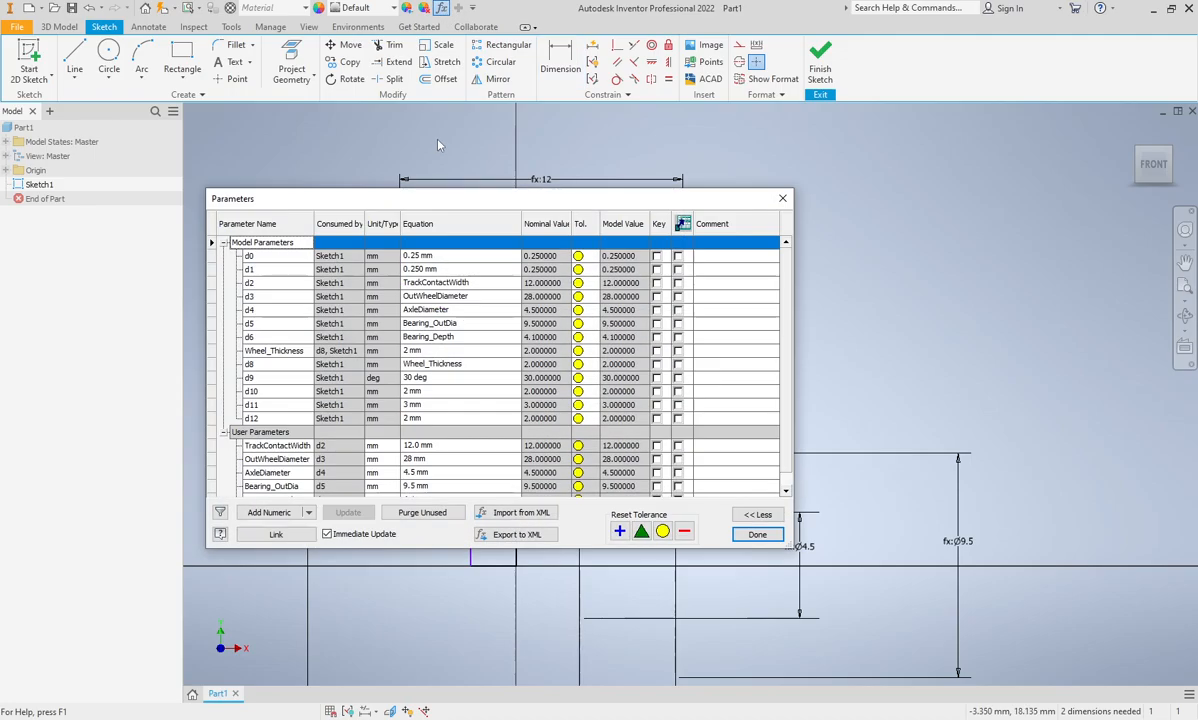
pyautogui.moveTo(453, 201); pyautogui.dragTo(483, 112)
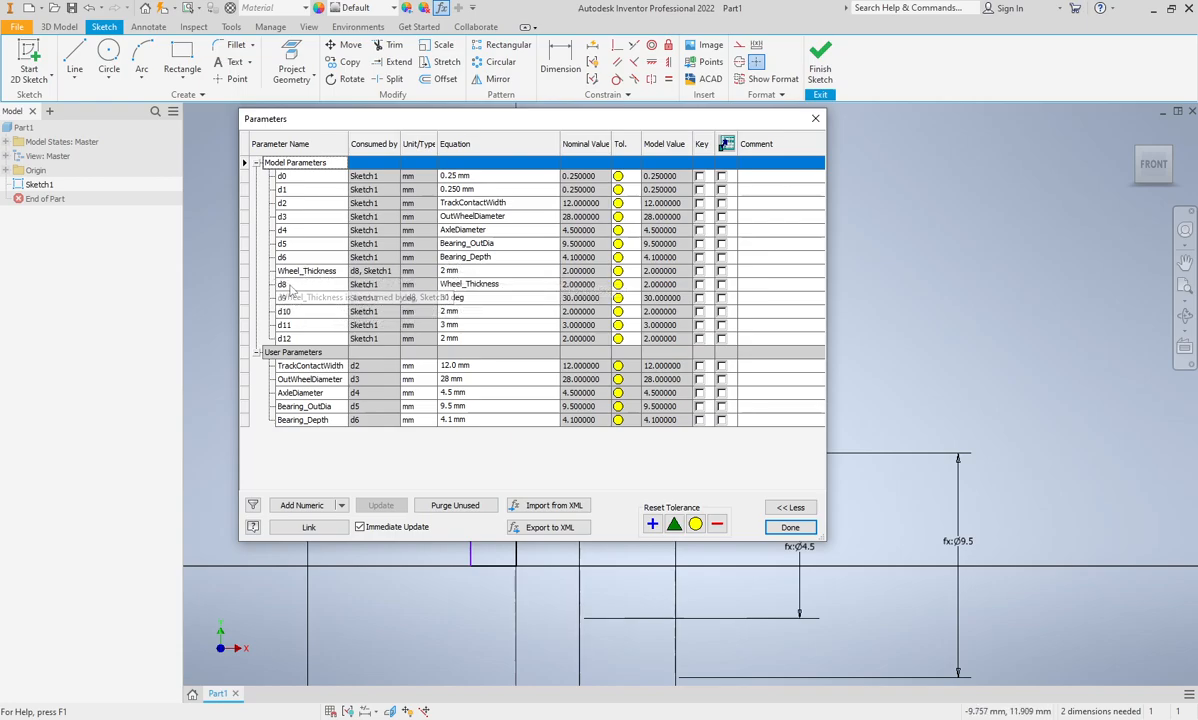
pyautogui.moveTo(559, 118)
pyautogui.mouseDown()
pyautogui.moveTo(465, 124)
pyautogui.moveTo(222, 251)
pyautogui.mouseUp()
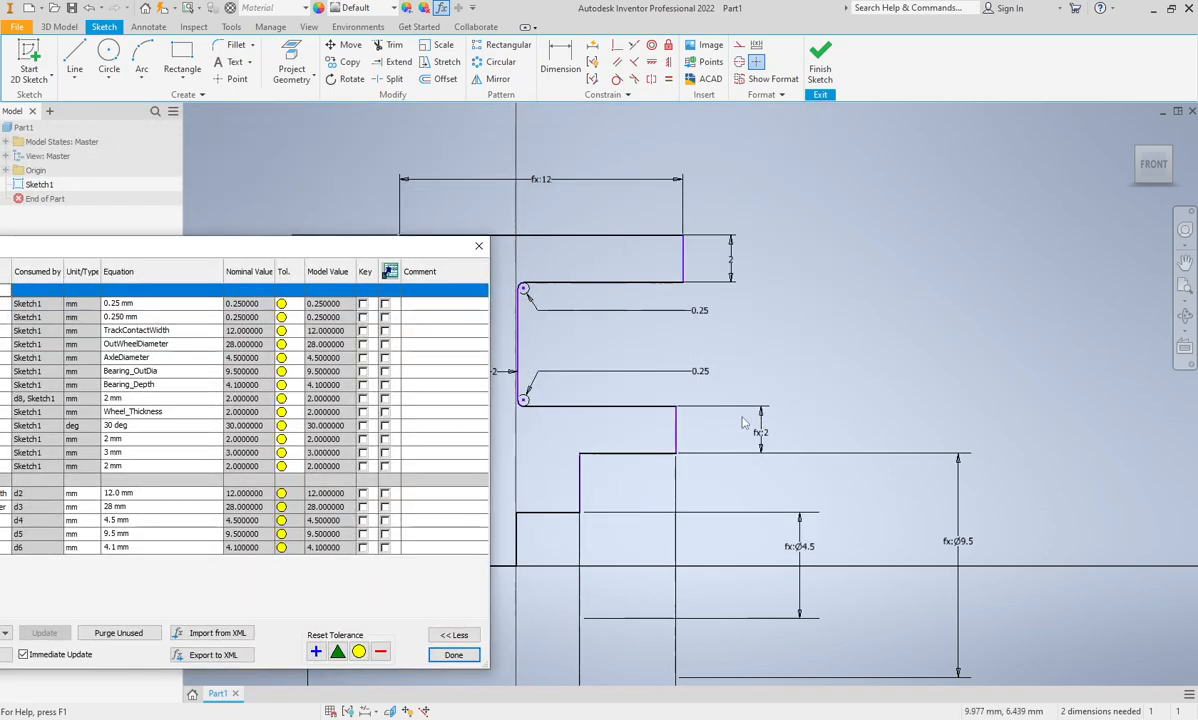
pyautogui.moveTo(287, 247); pyautogui.dragTo(626, 144)
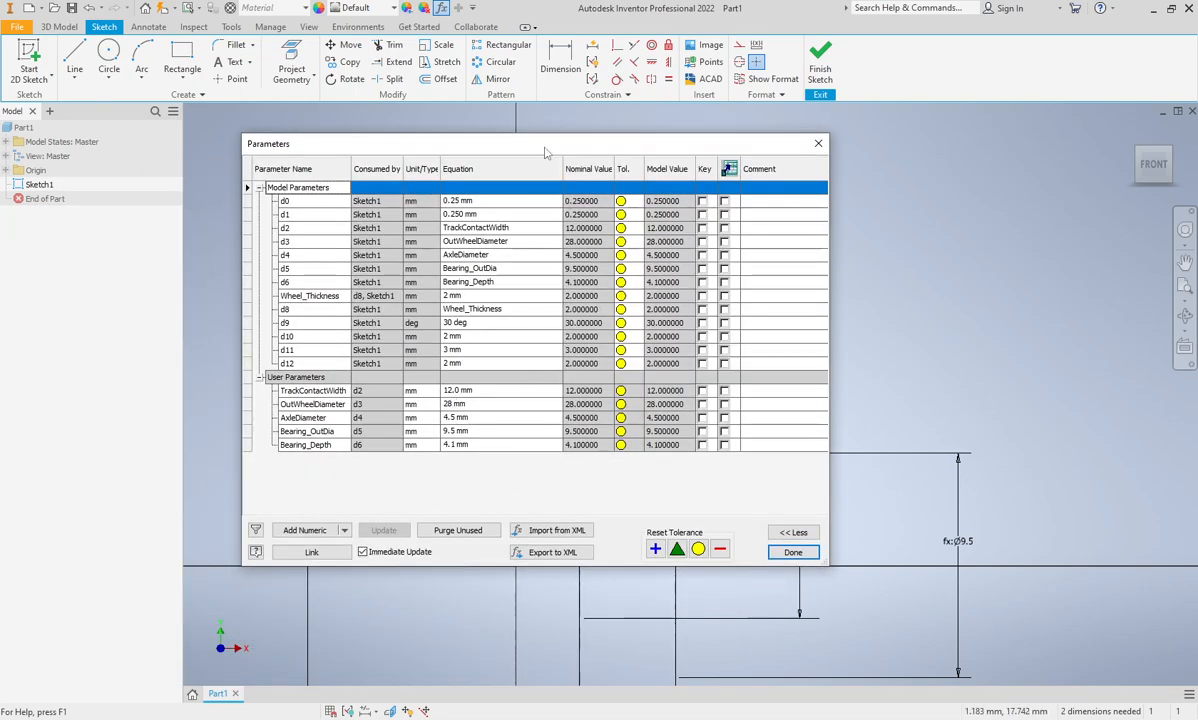
pyautogui.click(816, 143)
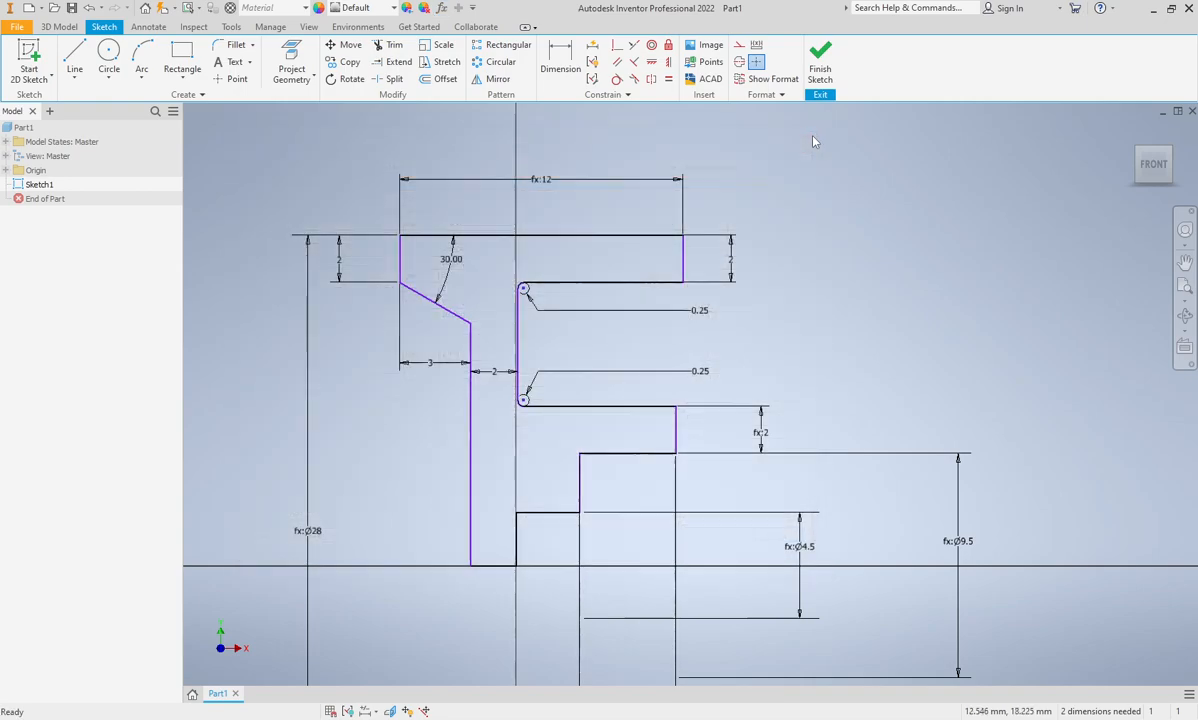
# Examine the dimensioned wheel profile and inspect the rim's thickness dimension without changing it
pyautogui.scroll(-3, 778, 289)
pyautogui.moveTo(778, 289)
pyautogui.mouseDown(button='middle')
pyautogui.moveTo(650, 297)
pyautogui.moveTo(647, 267)
pyautogui.mouseUp(button='middle')
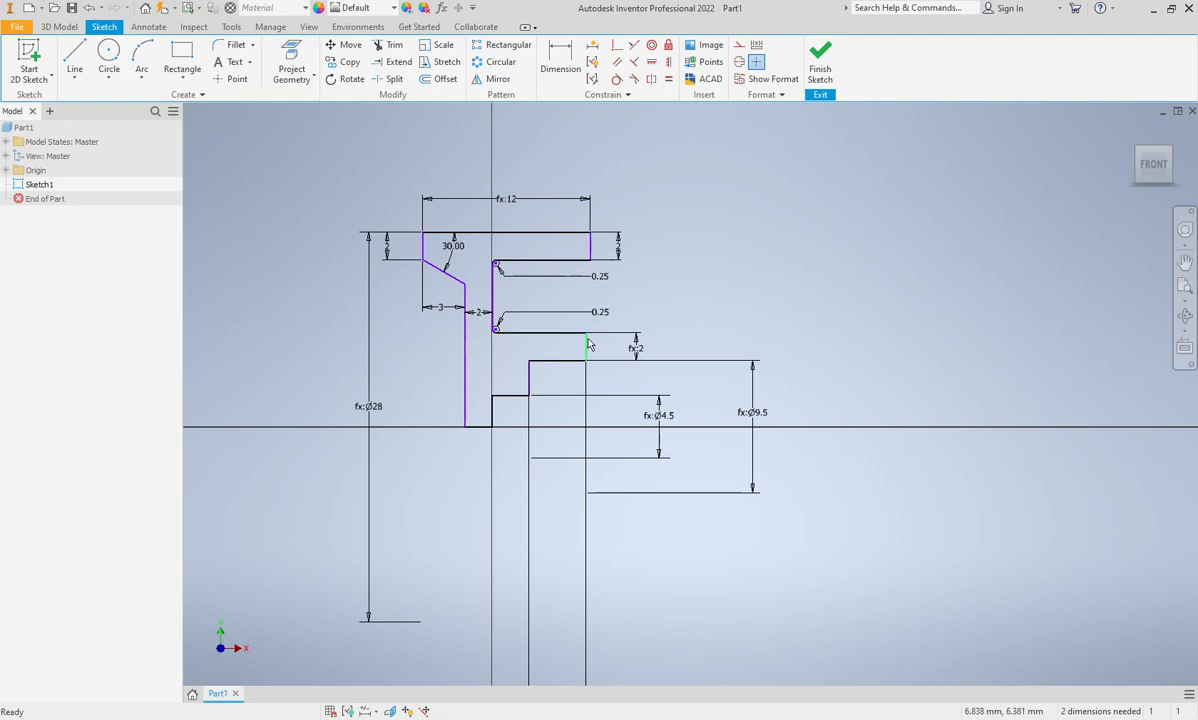
pyautogui.scroll(-2, 580, 355)
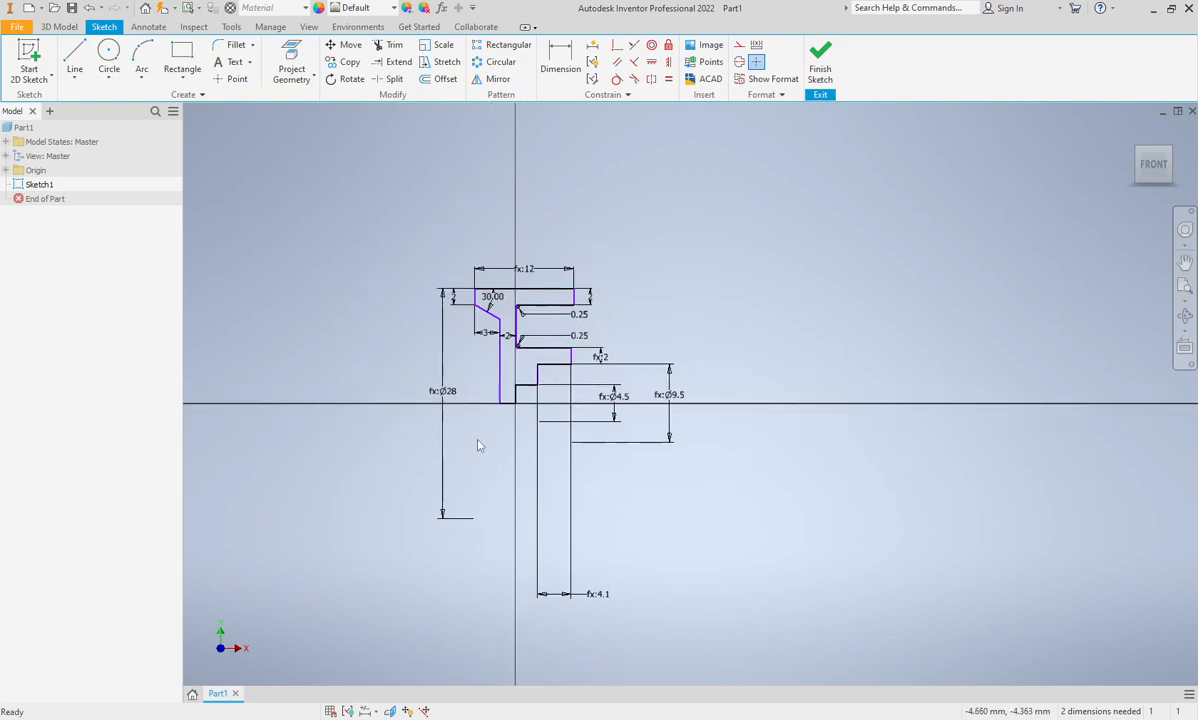
pyautogui.scroll(3, 515, 315)
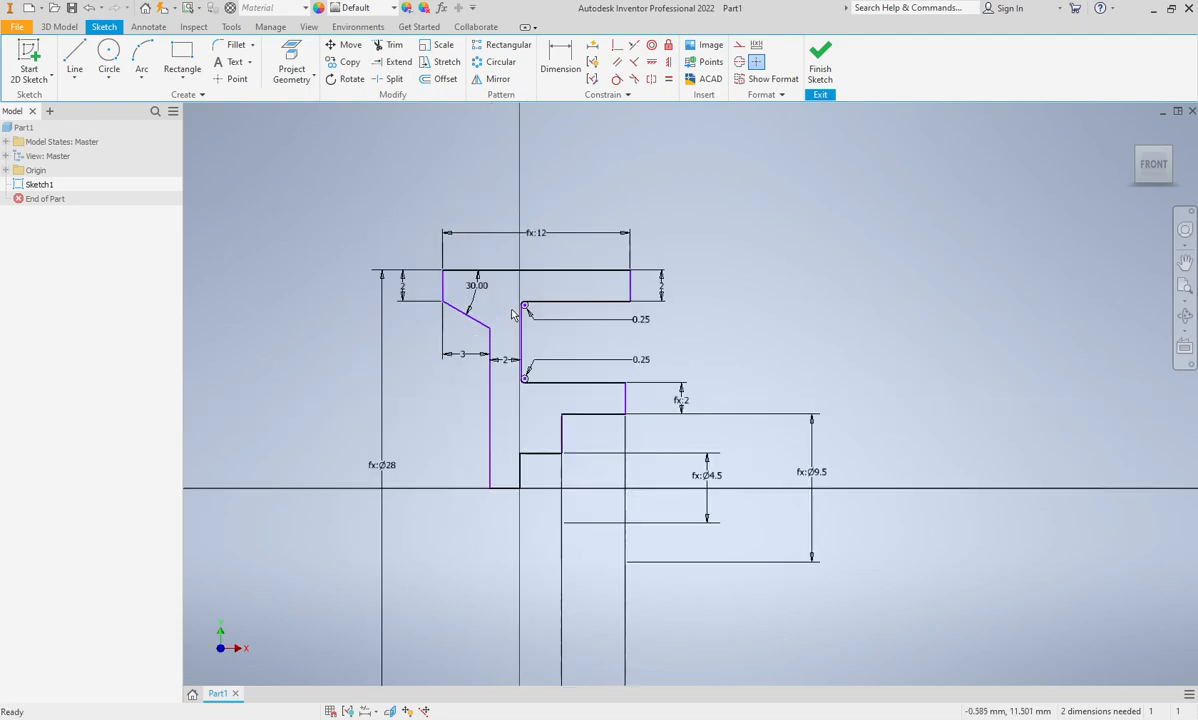
pyautogui.moveTo(500, 374); pyautogui.dragTo(485, 395, button='middle')
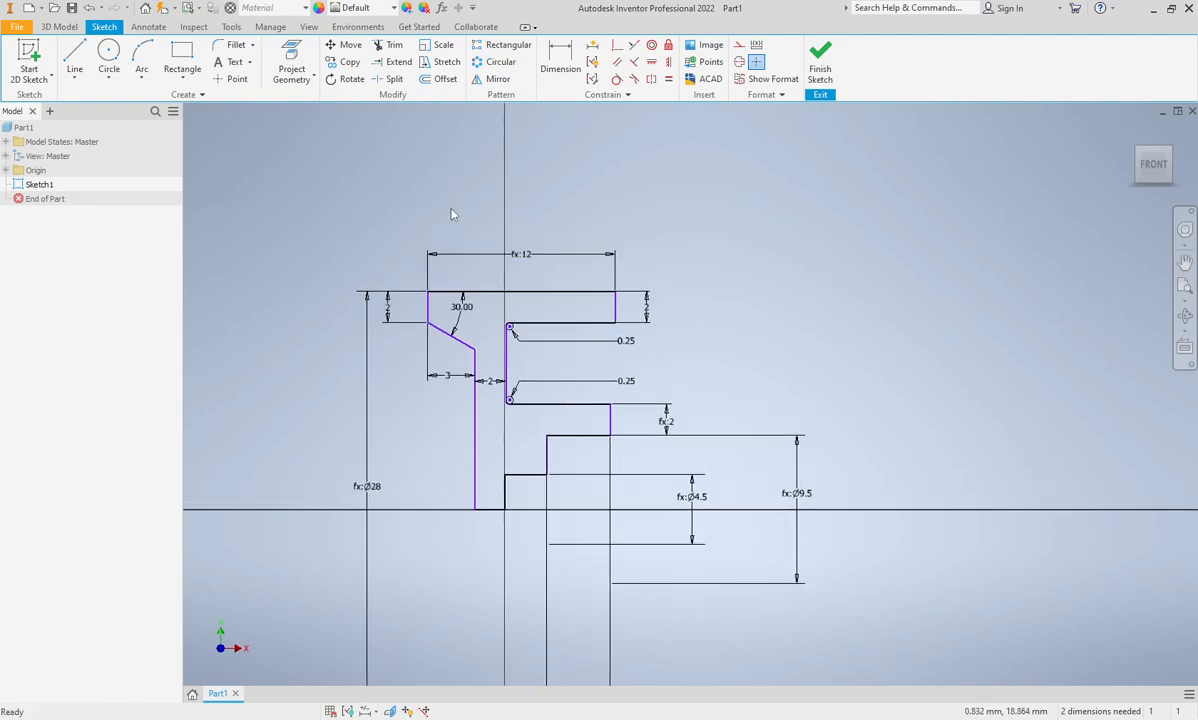
pyautogui.doubleClick(648, 316)
pyautogui.click(696, 338)
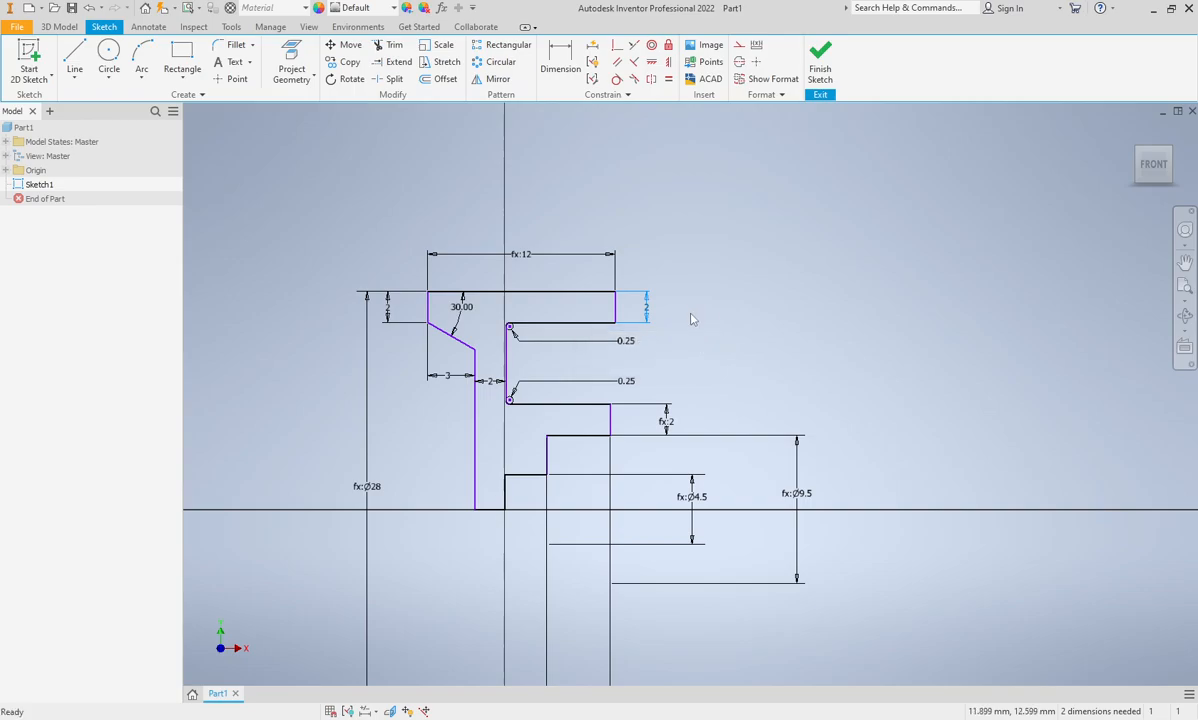
pyautogui.moveTo(678, 360)
pyautogui.mouseDown(button='middle')
pyautogui.moveTo(709, 337)
pyautogui.moveTo(739, 340)
pyautogui.mouseUp(button='middle')
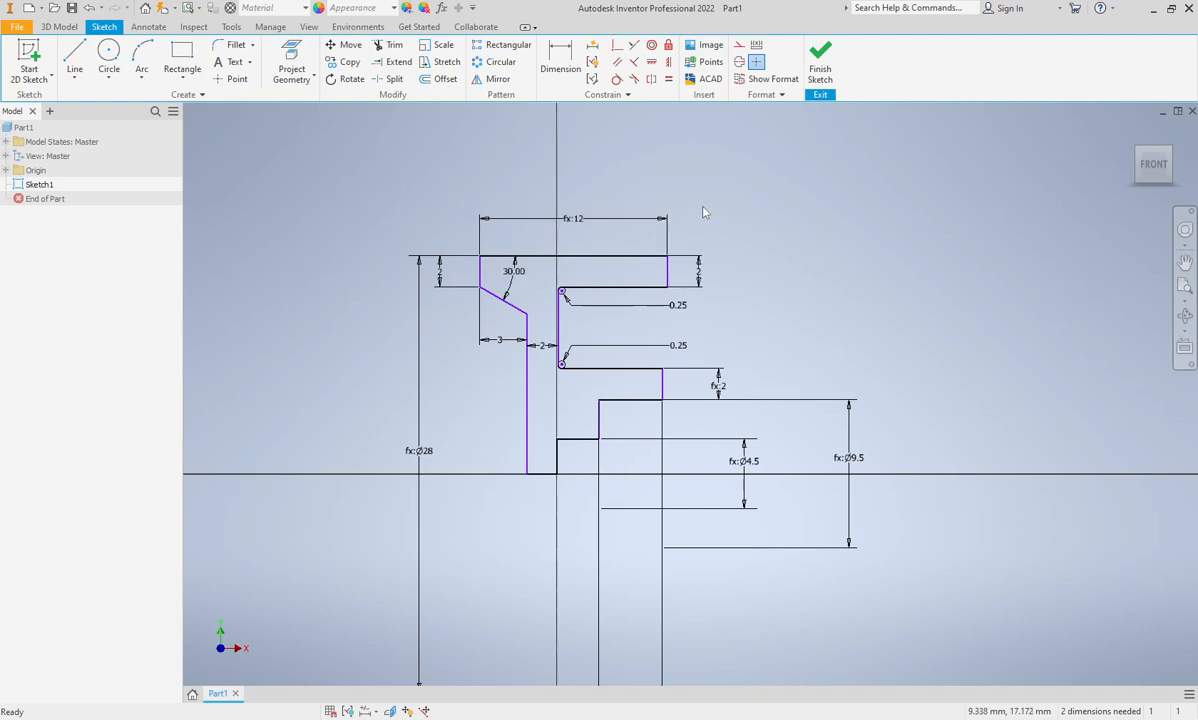
pyautogui.moveTo(489, 145); pyautogui.dragTo(504, 159, button='middle')
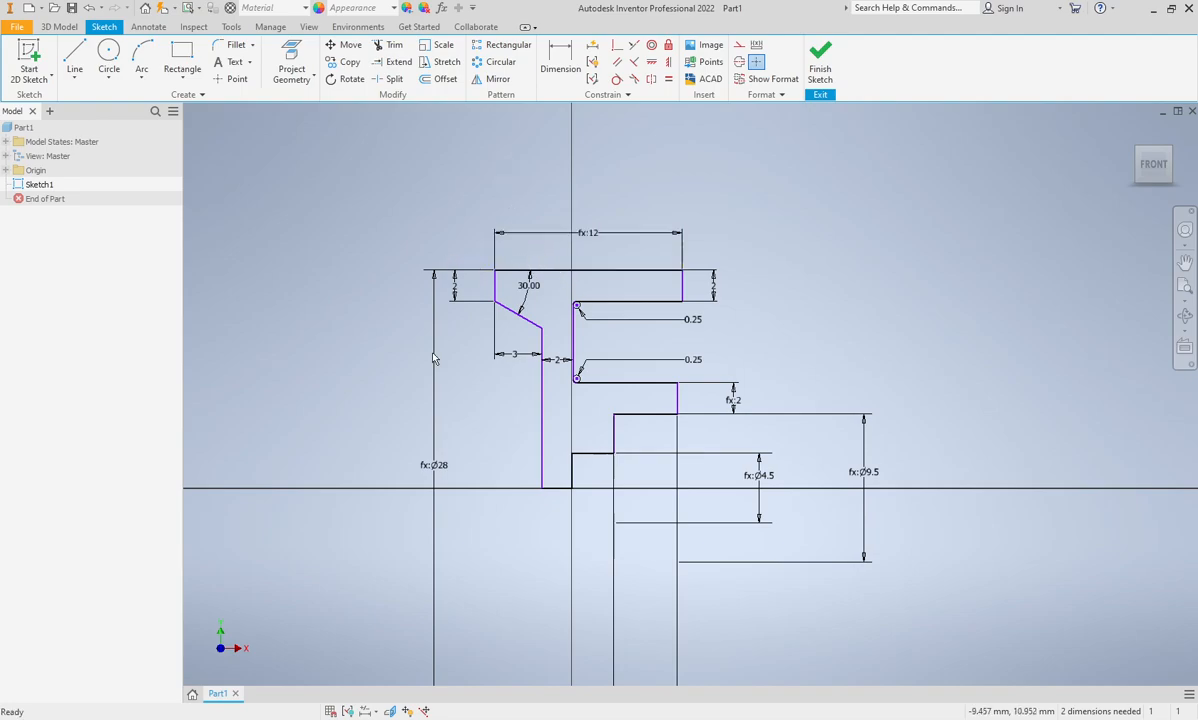
# Set the AxleDiameter user parameter to 5 mm in the parameters table
pyautogui.click(441, 8)
pyautogui.moveTo(478, 128); pyautogui.dragTo(516, 158)
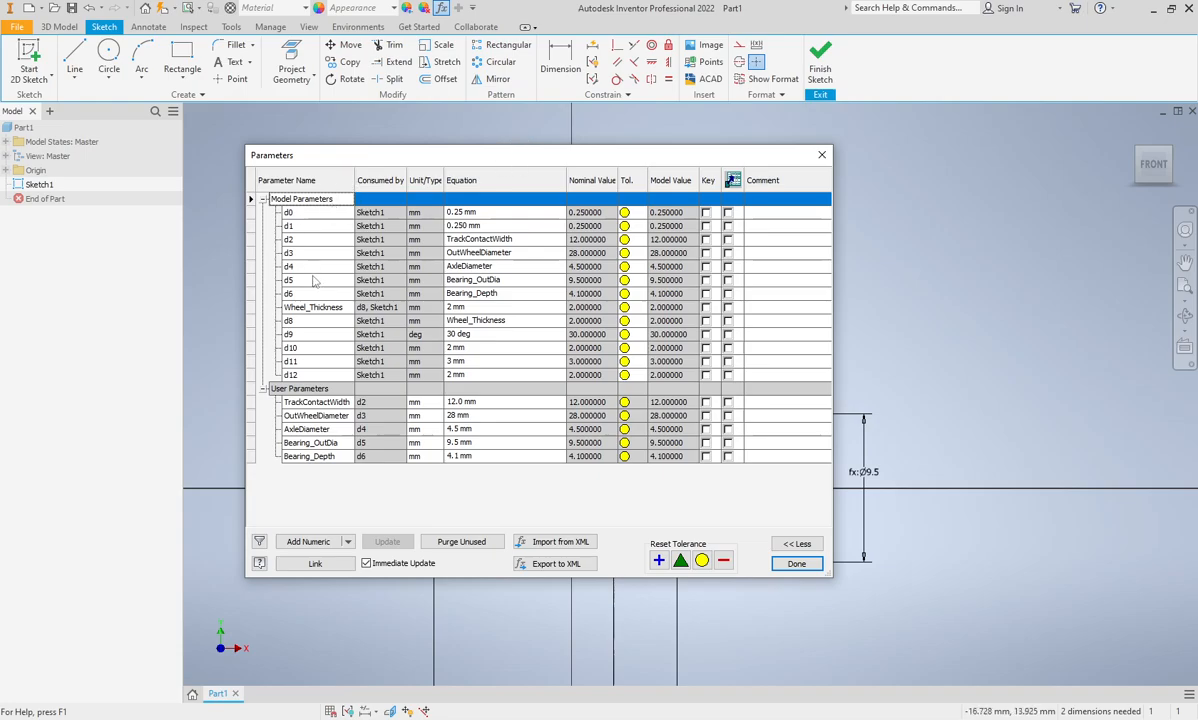
pyautogui.click(476, 429)
pyautogui.write('5')
pyautogui.press('Return')
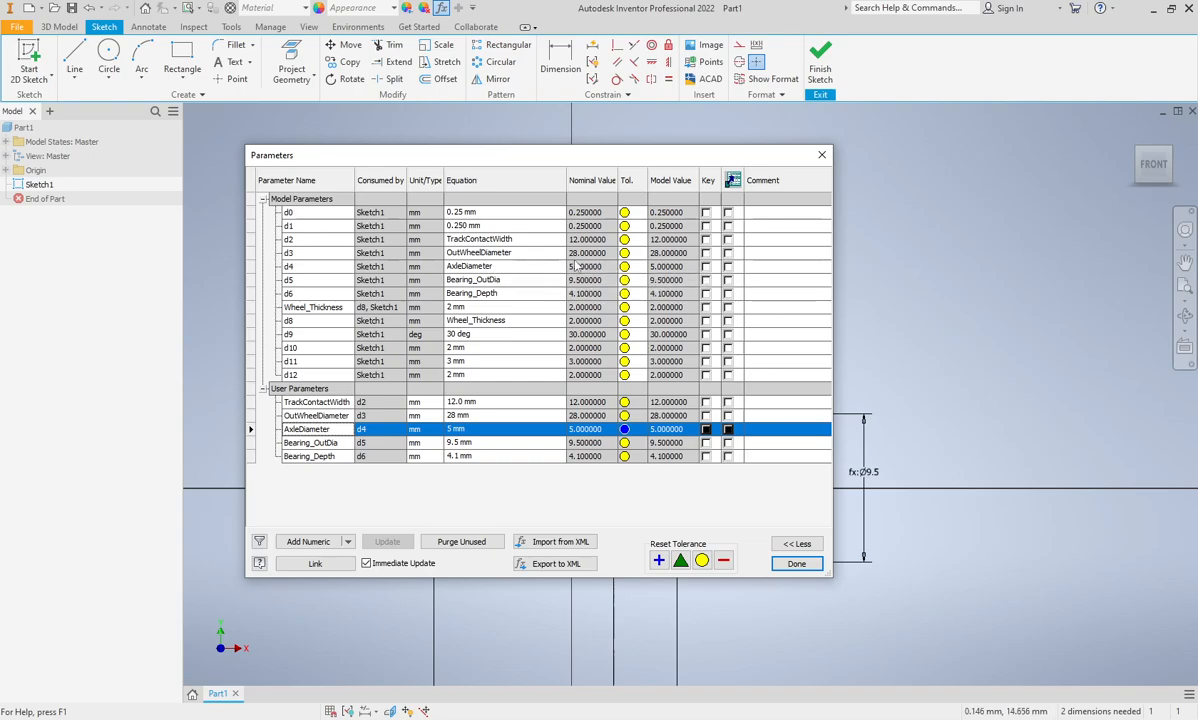
# Review the parameters table, compare its entries with the dimensioned wheel profile, and close the table
pyautogui.click(798, 568)
pyautogui.moveTo(649, 547); pyautogui.dragTo(598, 494, button='middle')
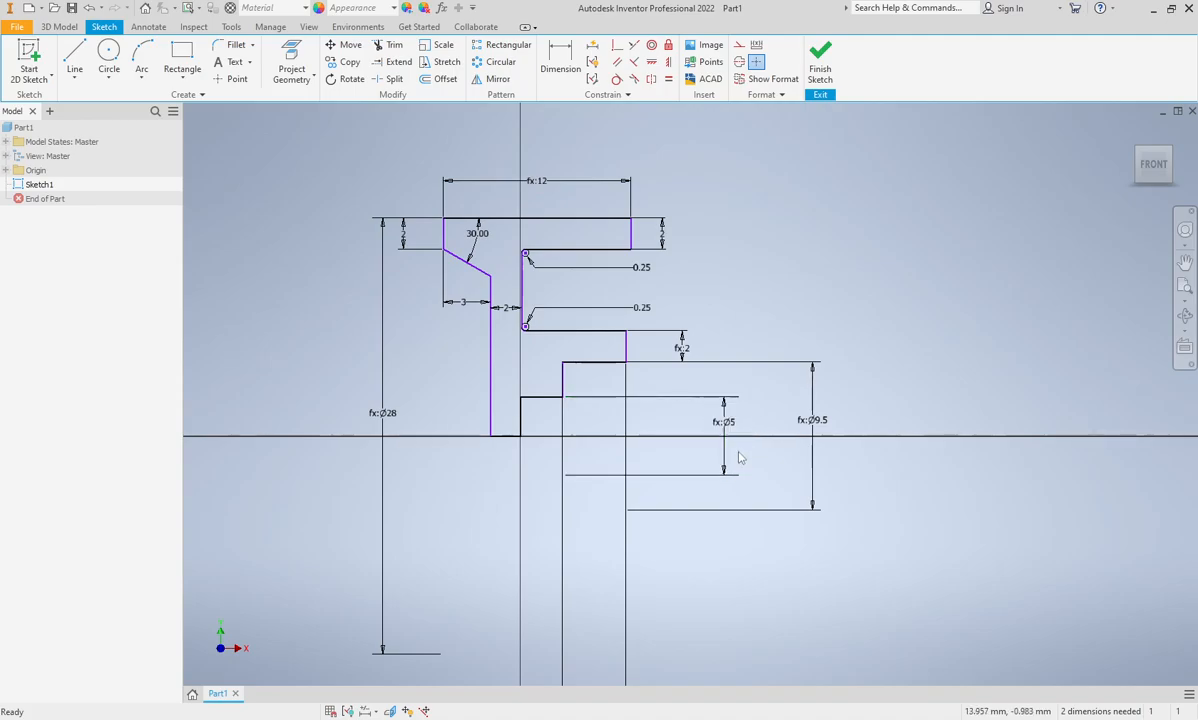
pyautogui.click(443, 8)
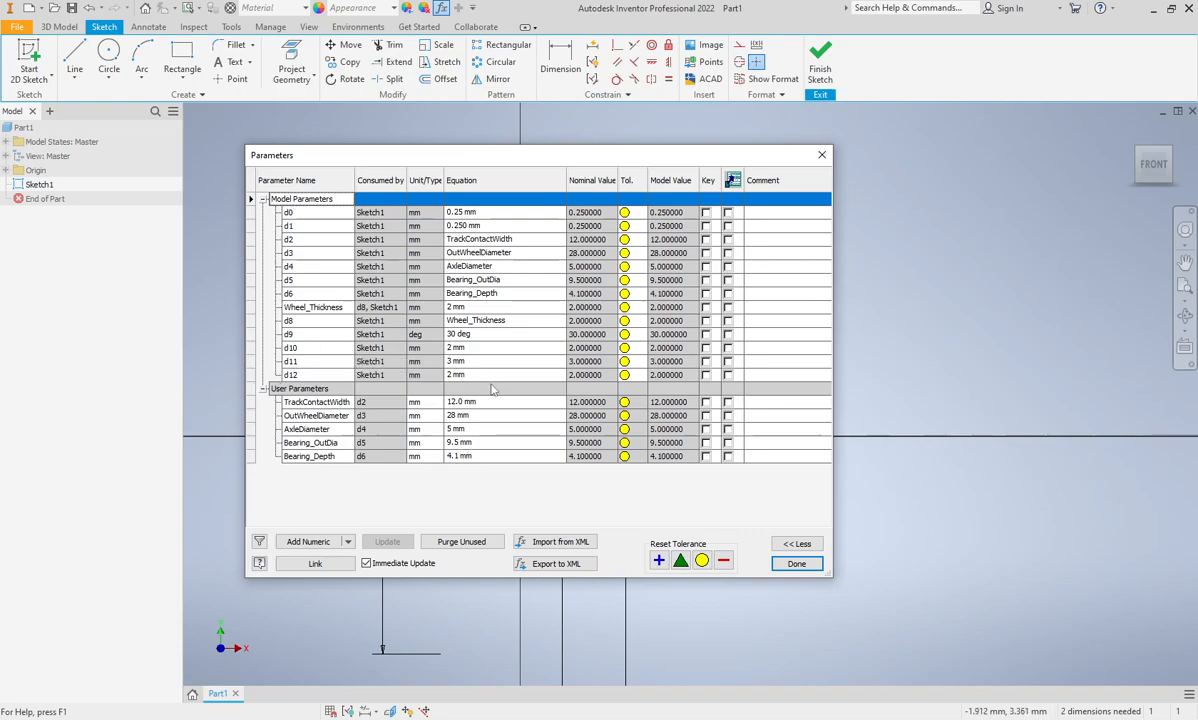
pyautogui.click(796, 564)
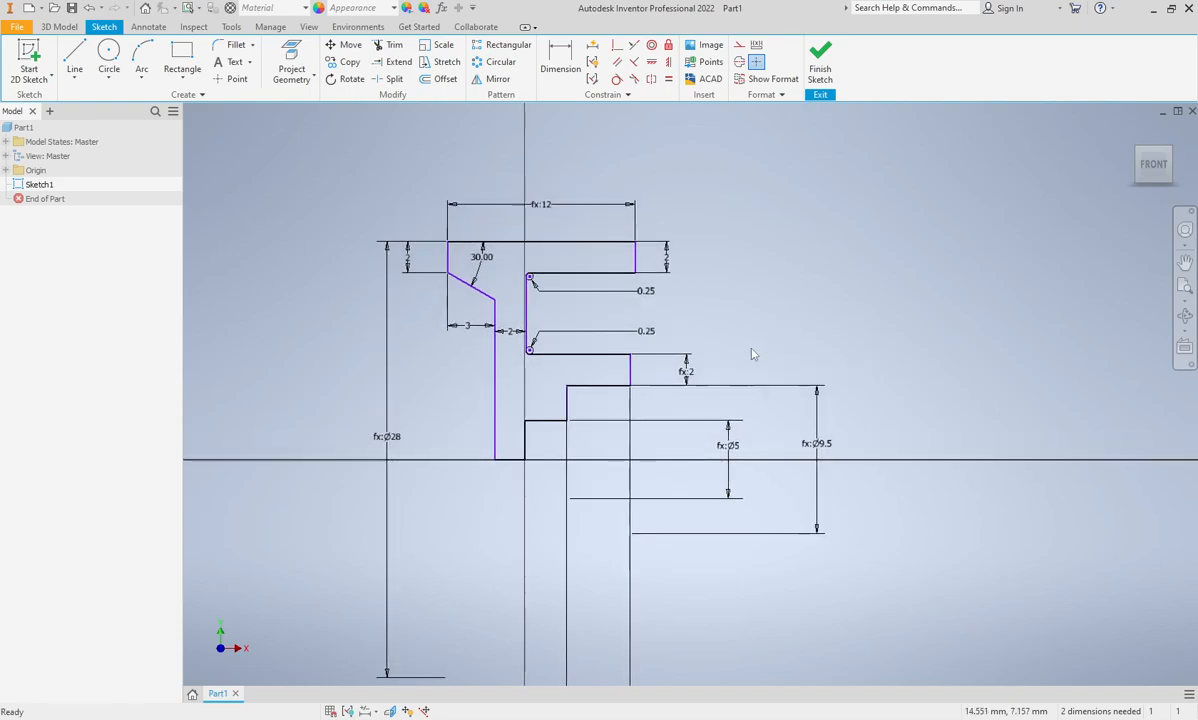
pyautogui.moveTo(750, 346); pyautogui.dragTo(746, 331, button='middle')
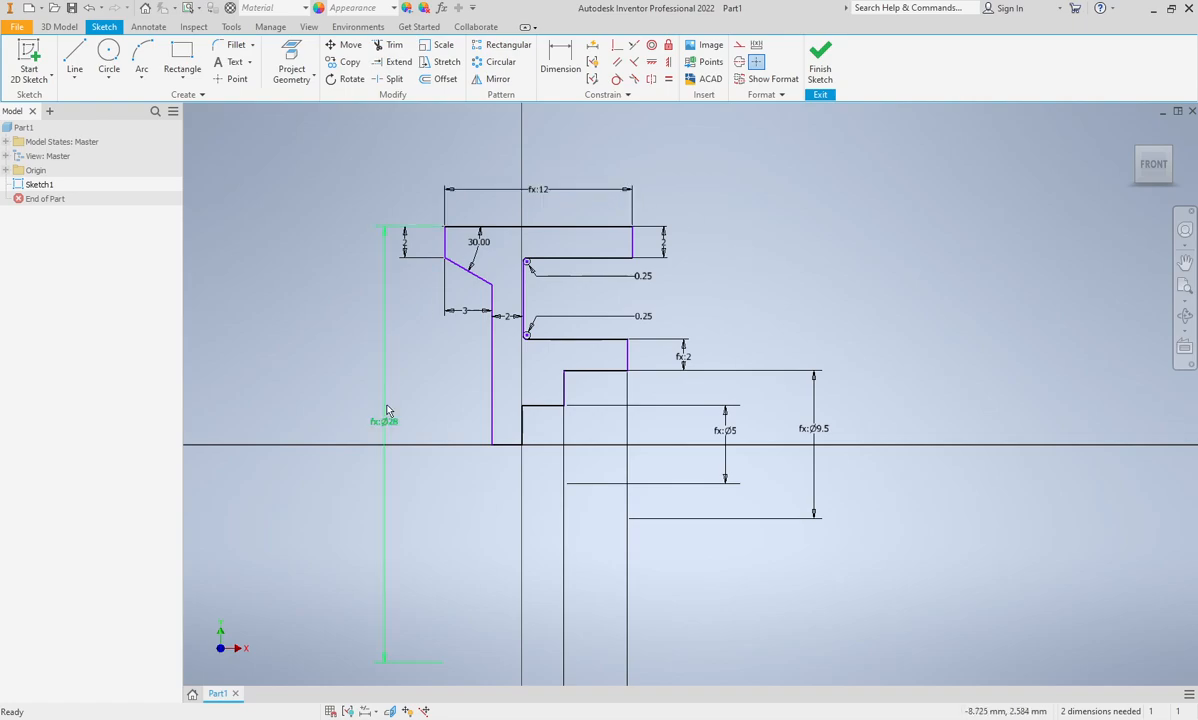
pyautogui.moveTo(669, 348); pyautogui.dragTo(684, 323, button='middle')
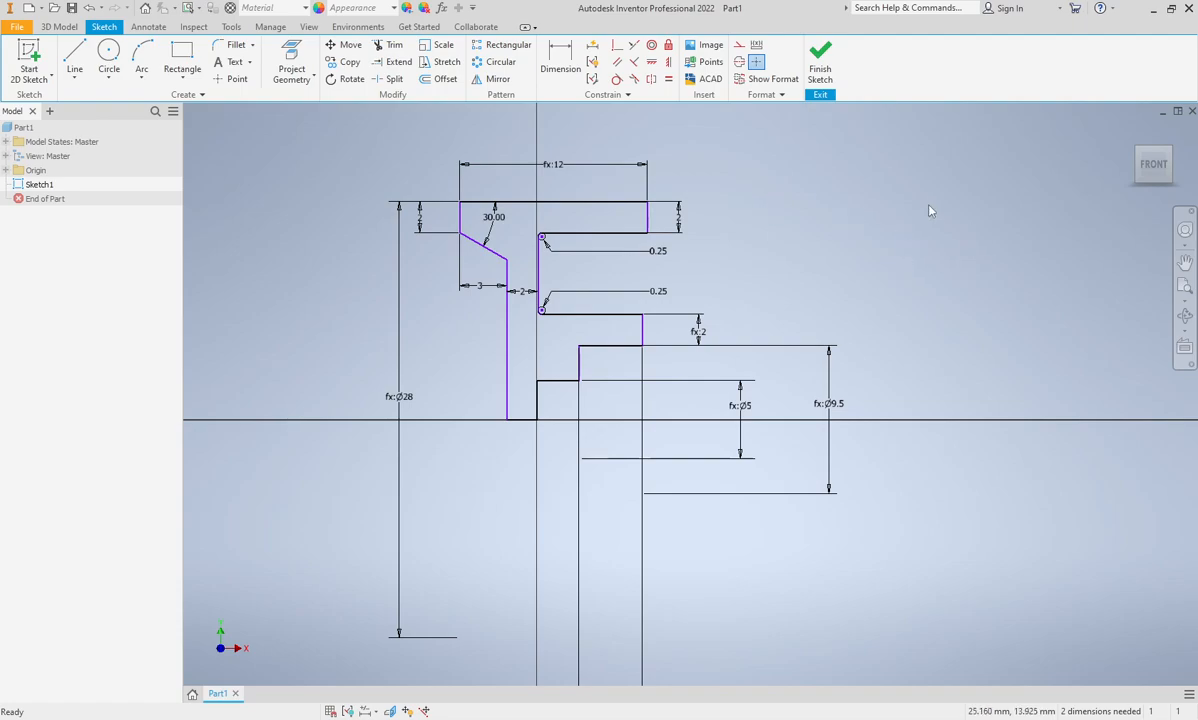
# Change the sketch's dimension display from Tolerance to Value
pyautogui.rightClick(943, 232)
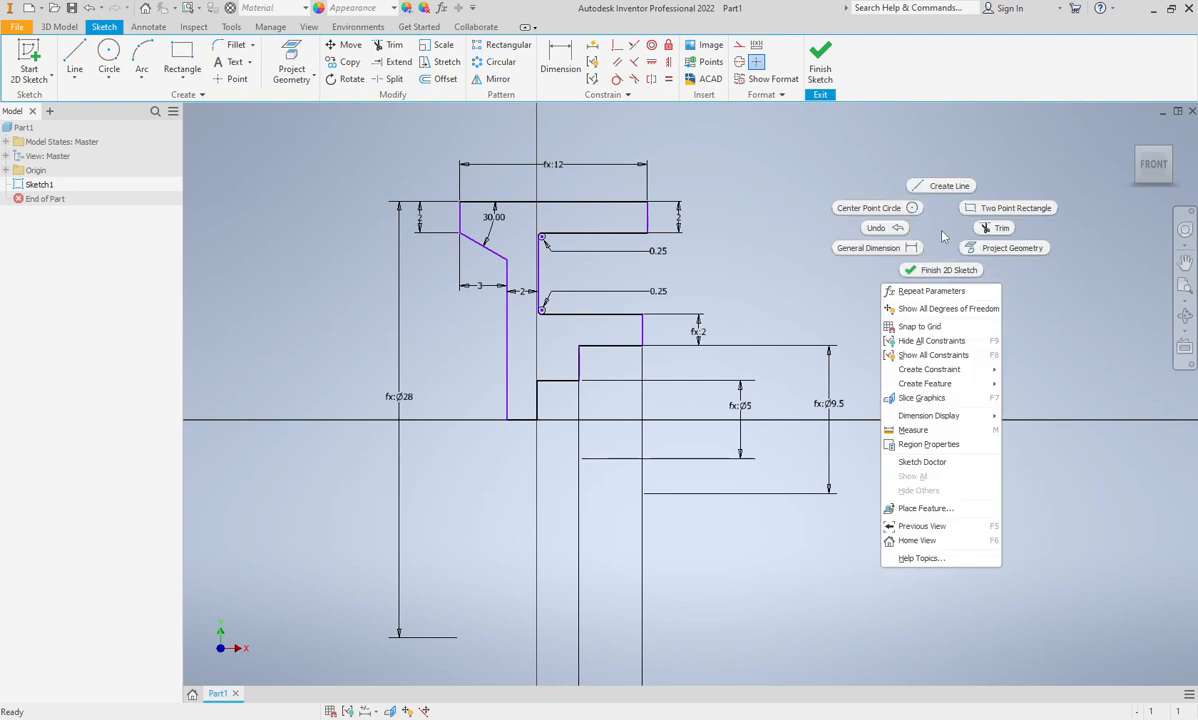
pyautogui.moveTo(955, 419)
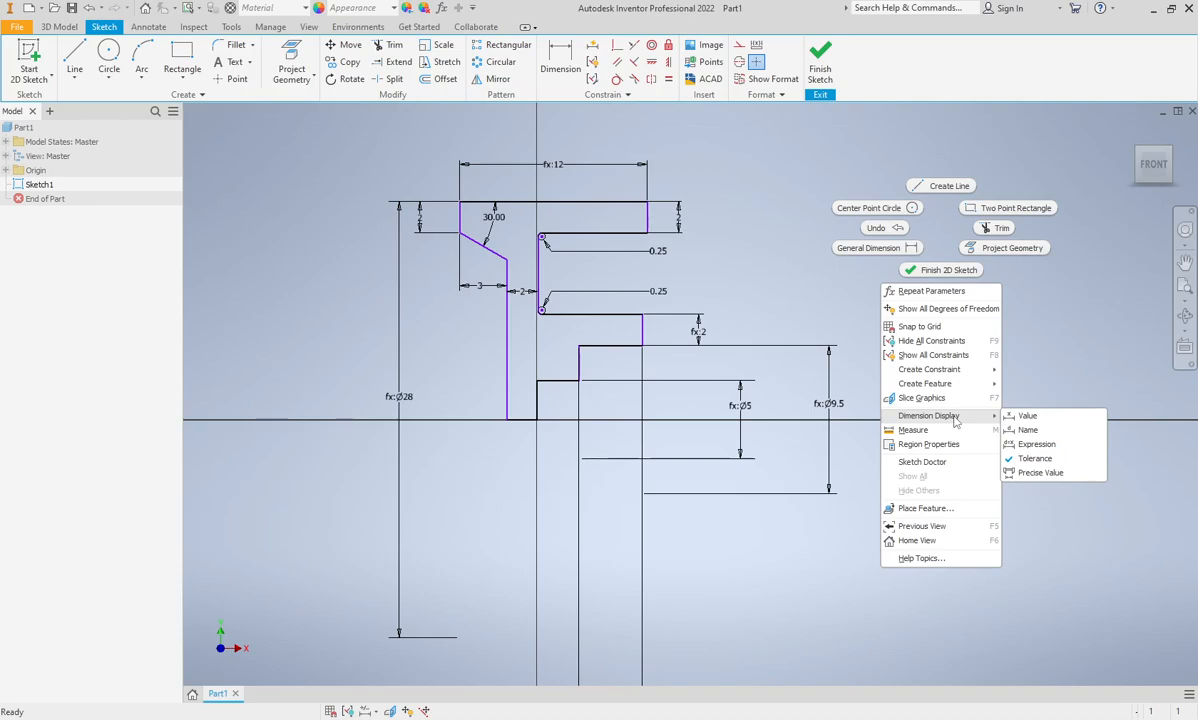
pyautogui.click(1031, 419)
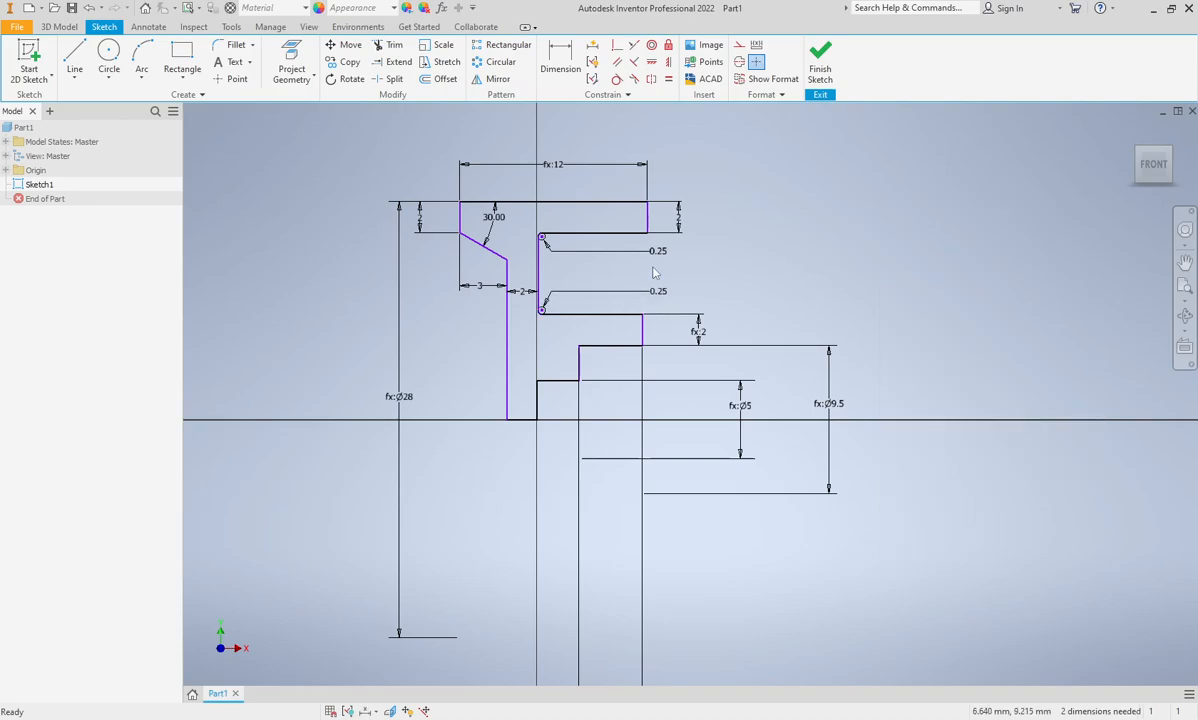
pyautogui.click(677, 216)
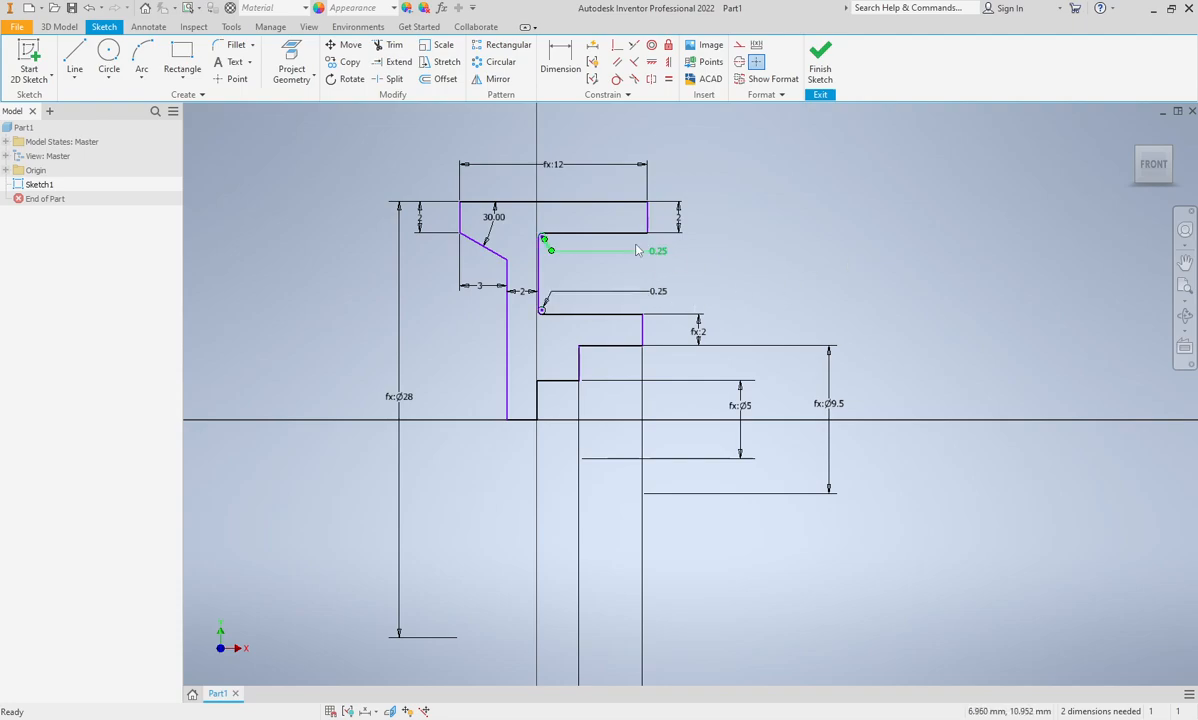
# Display the sketch dimensions by name, shift the Wheel_Thickness dimension outward from the rim, and check the names against the parameters table
pyautogui.rightClick(850, 252)
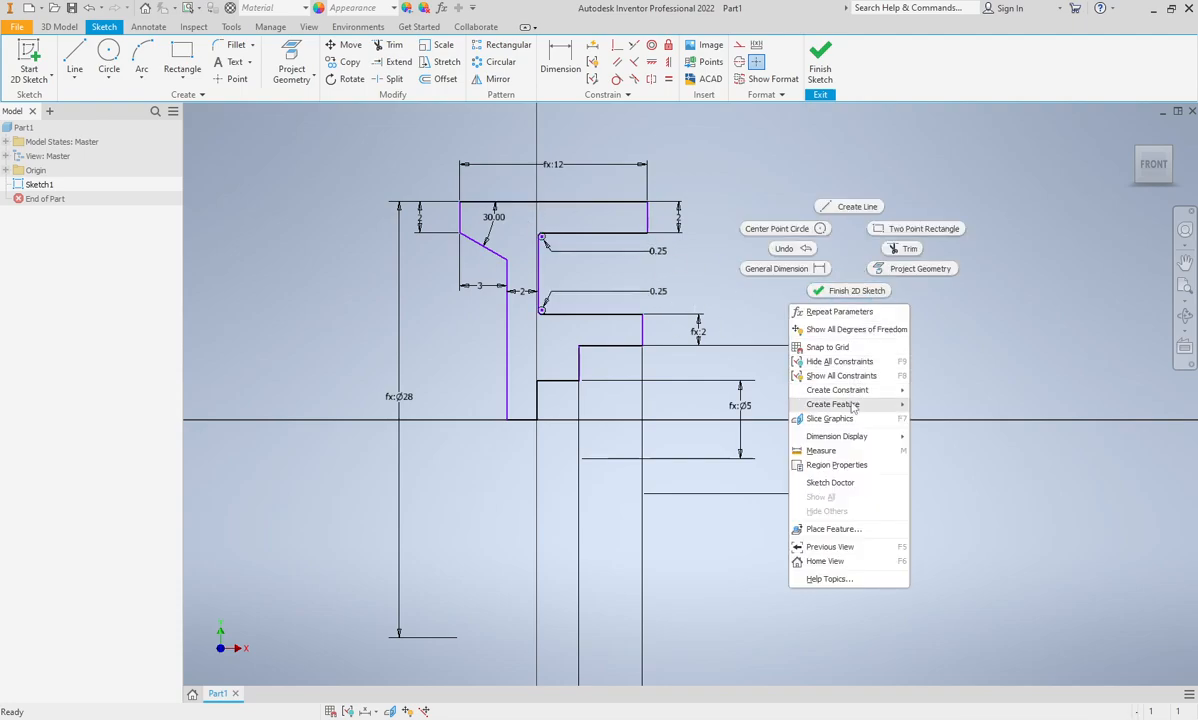
pyautogui.moveTo(840, 436)
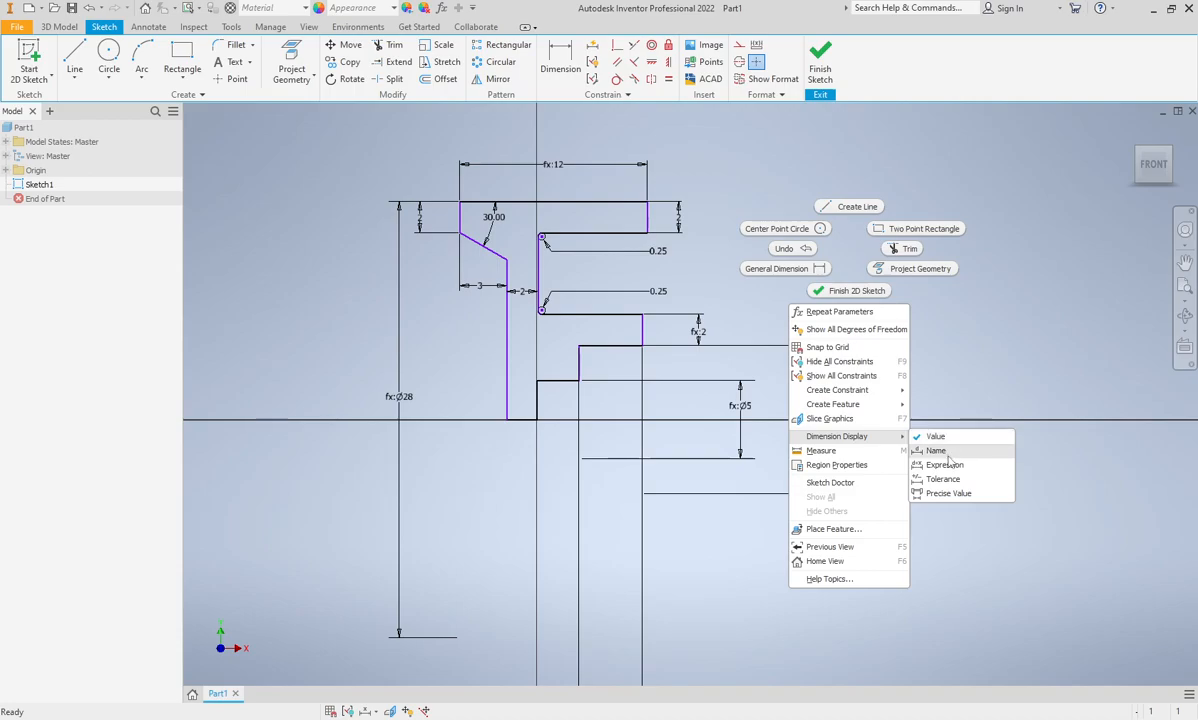
pyautogui.click(940, 451)
pyautogui.moveTo(685, 222); pyautogui.dragTo(665, 195, button='middle')
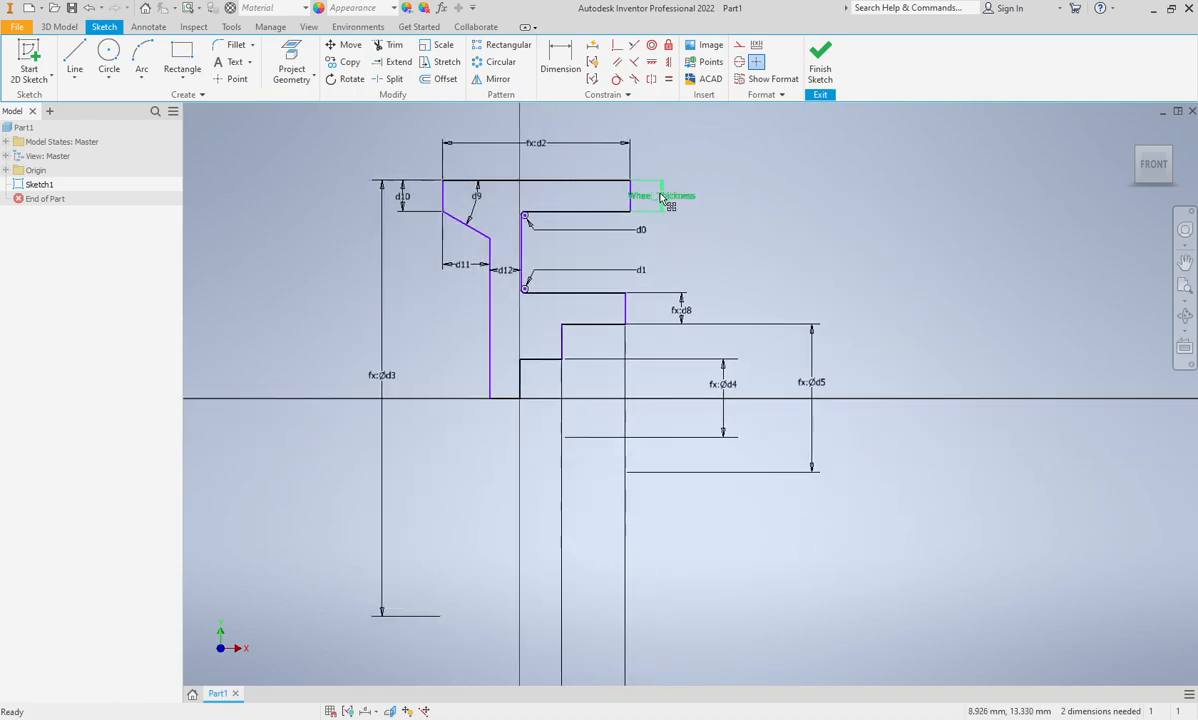
pyautogui.moveTo(691, 189); pyautogui.dragTo(697, 209, button='middle')
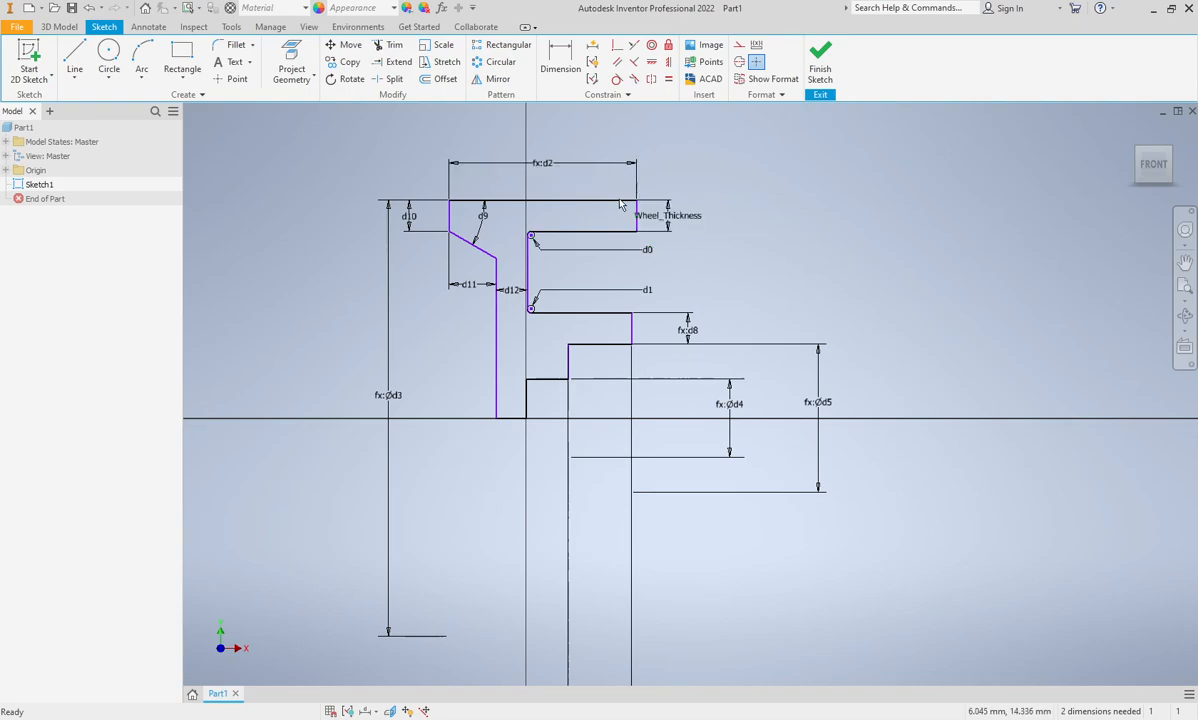
pyautogui.moveTo(679, 200); pyautogui.dragTo(688, 230, button='middle')
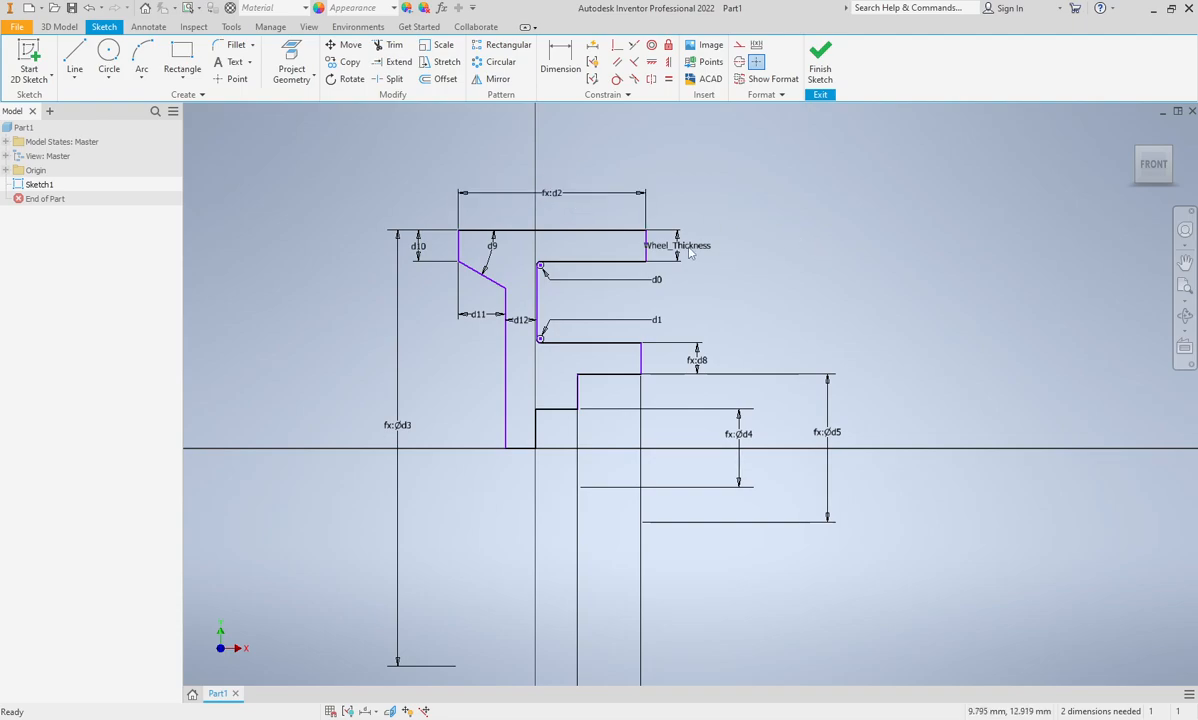
pyautogui.moveTo(689, 247); pyautogui.dragTo(716, 265)
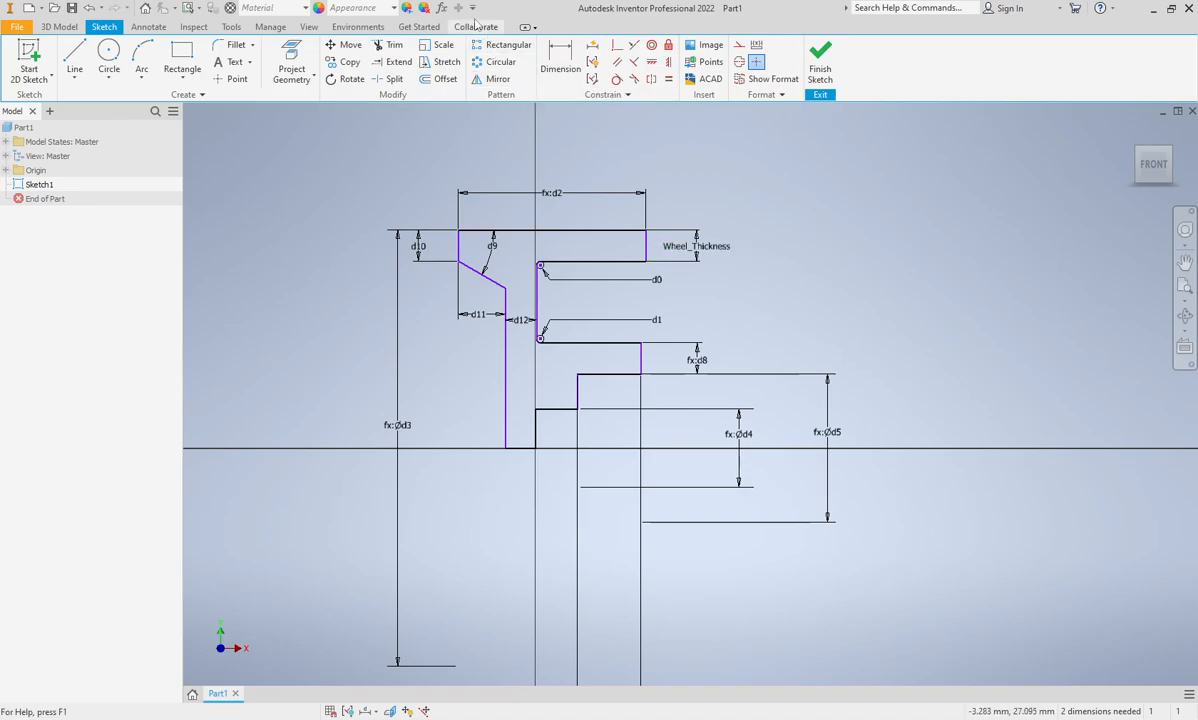
pyautogui.click(439, 8)
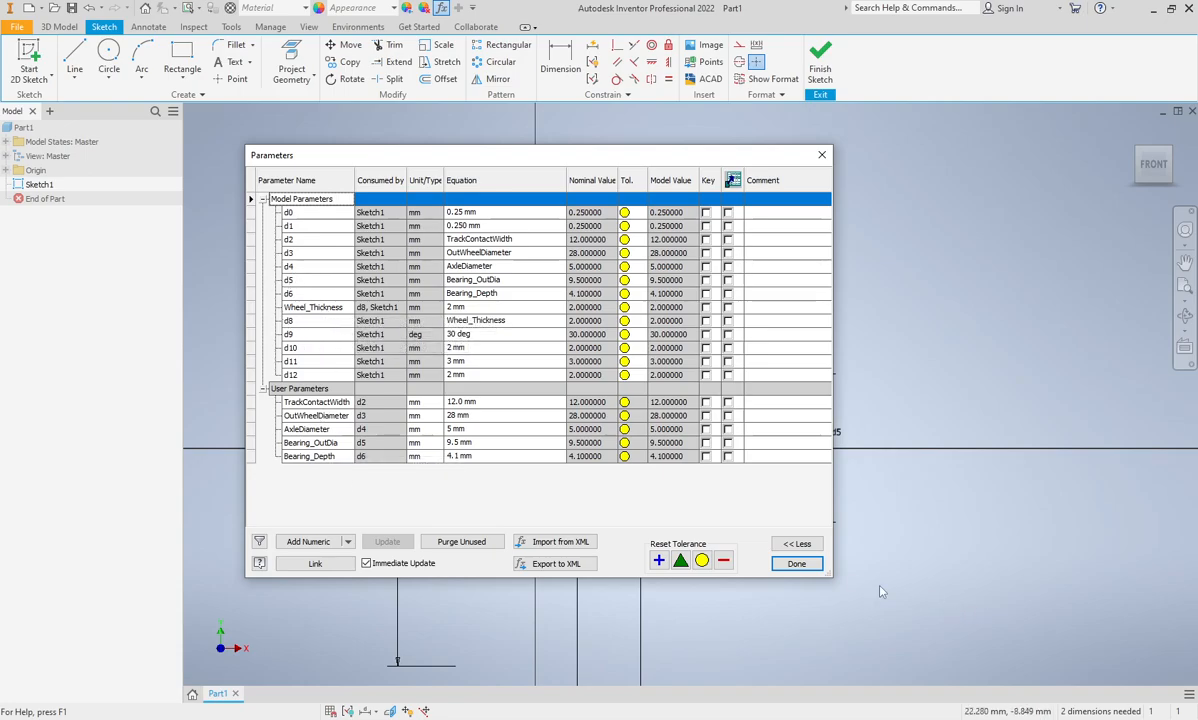
pyautogui.click(796, 563)
# Display the sketch dimensions as expressions and reposition the AxleDiameter text lower and the 3 mm flange dimension text outside the profile
pyautogui.rightClick(835, 316)
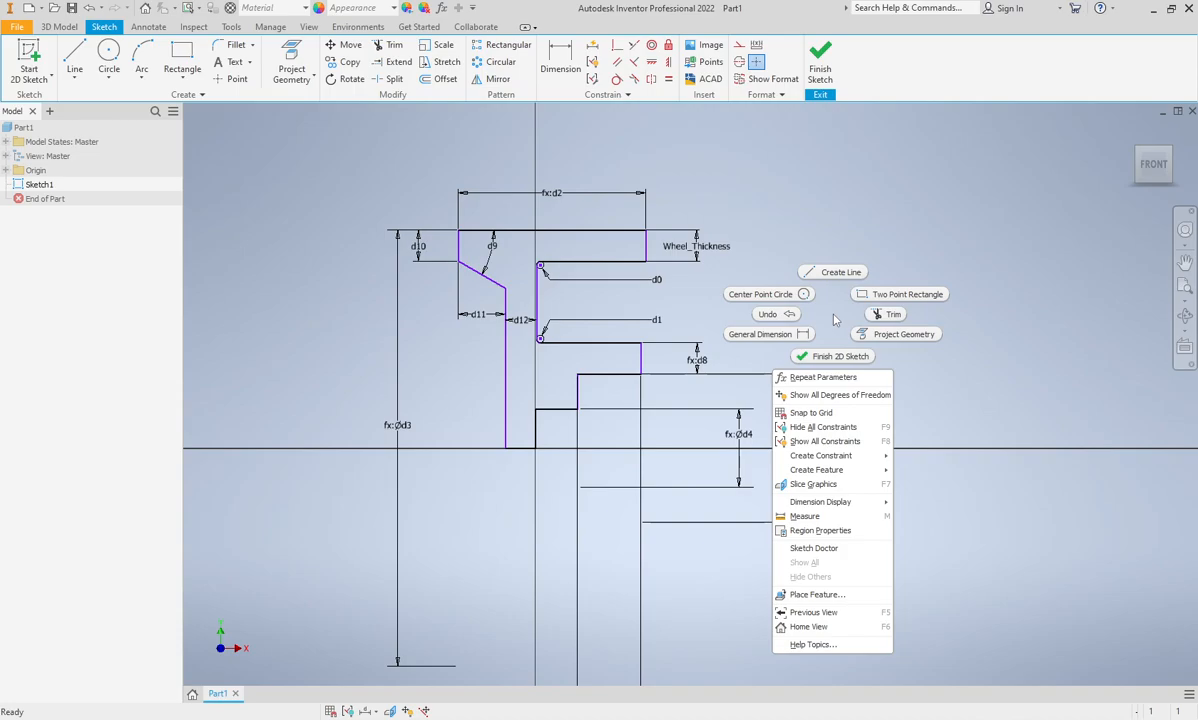
pyautogui.moveTo(835, 503)
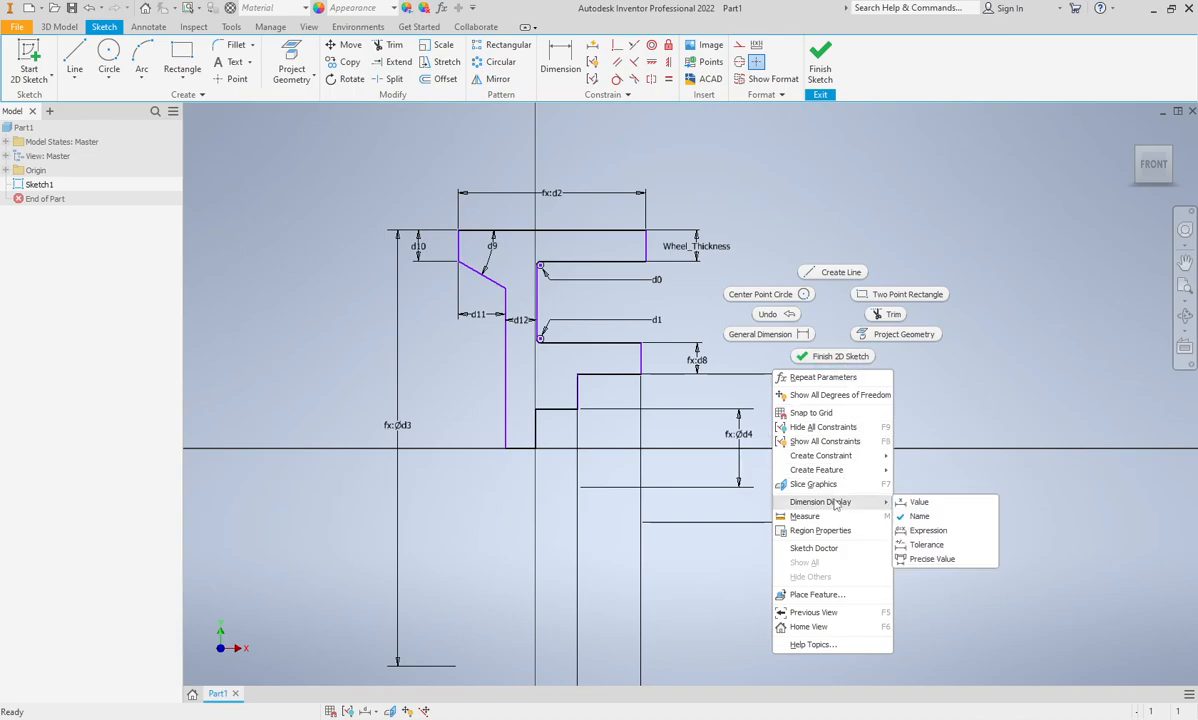
pyautogui.click(928, 531)
pyautogui.moveTo(812, 339); pyautogui.dragTo(817, 302, button='middle')
pyautogui.moveTo(762, 401); pyautogui.dragTo(764, 432)
pyautogui.moveTo(485, 289); pyautogui.dragTo(505, 342, button='middle')
pyautogui.moveTo(505, 341)
pyautogui.mouseDown()
pyautogui.moveTo(457, 343)
pyautogui.moveTo(457, 328)
pyautogui.mouseUp()
pyautogui.moveTo(766, 328); pyautogui.dragTo(763, 350, button='middle')
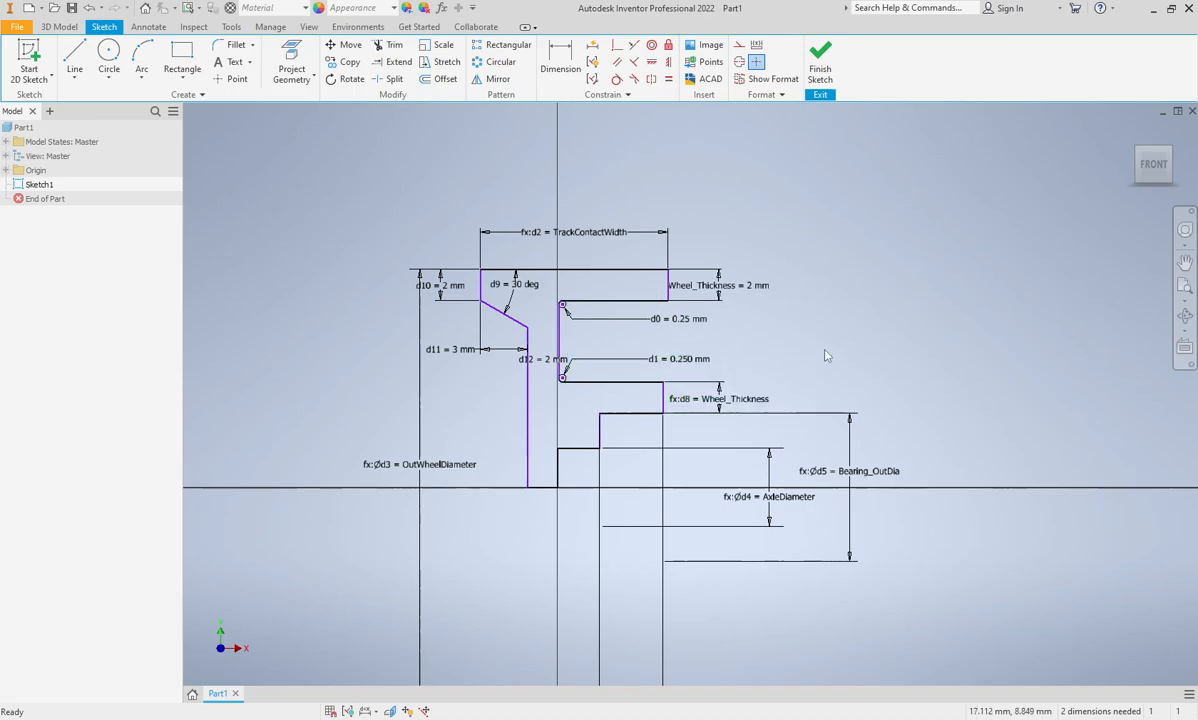
# Return the sketch's dimension display from expressions to plain values
pyautogui.rightClick(867, 369)
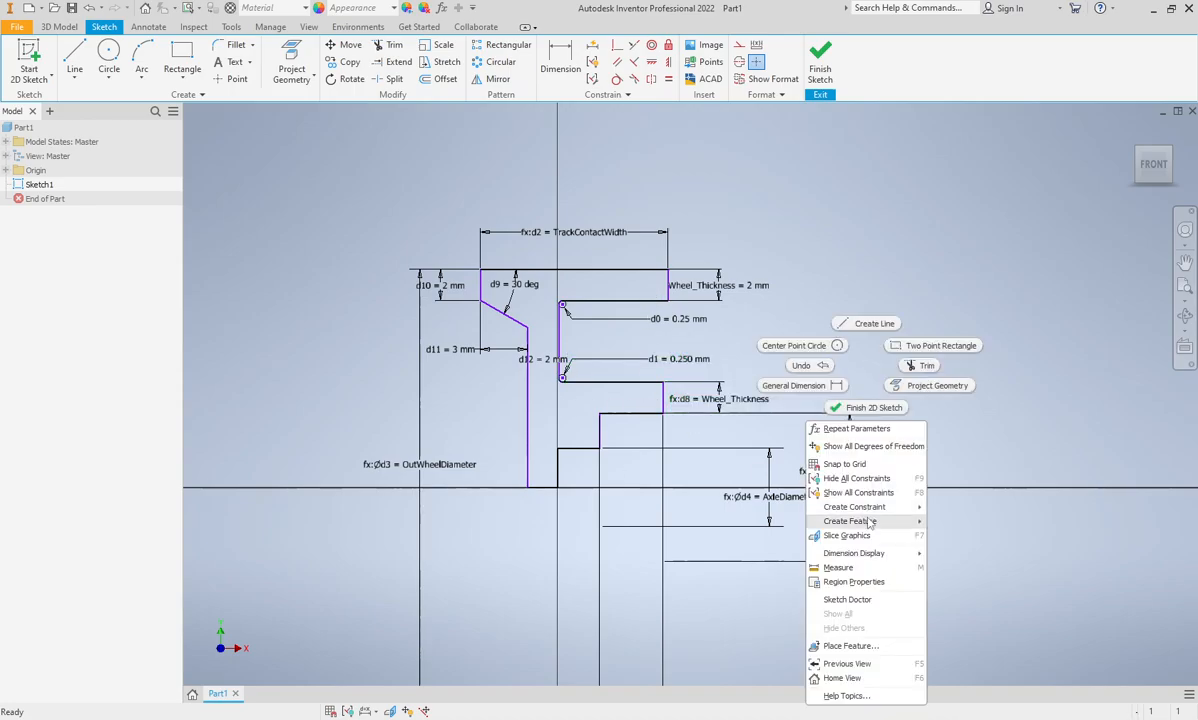
pyautogui.moveTo(875, 553)
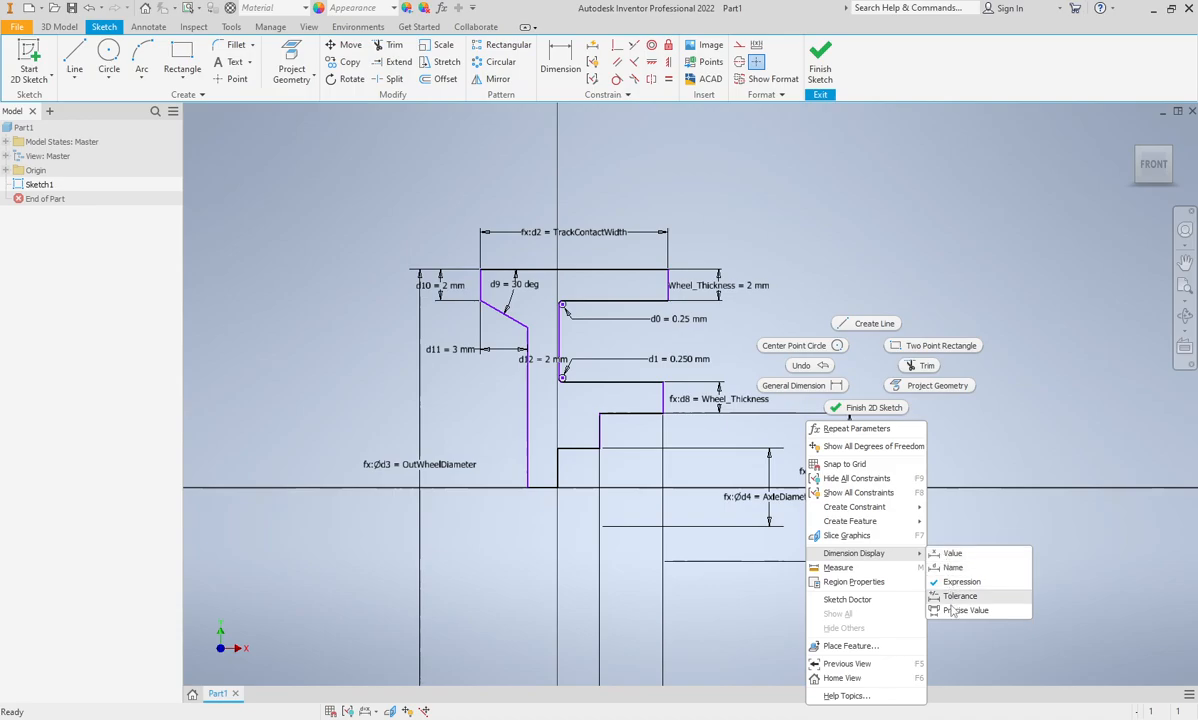
pyautogui.click(950, 553)
pyautogui.moveTo(890, 457); pyautogui.dragTo(886, 409, button='middle')
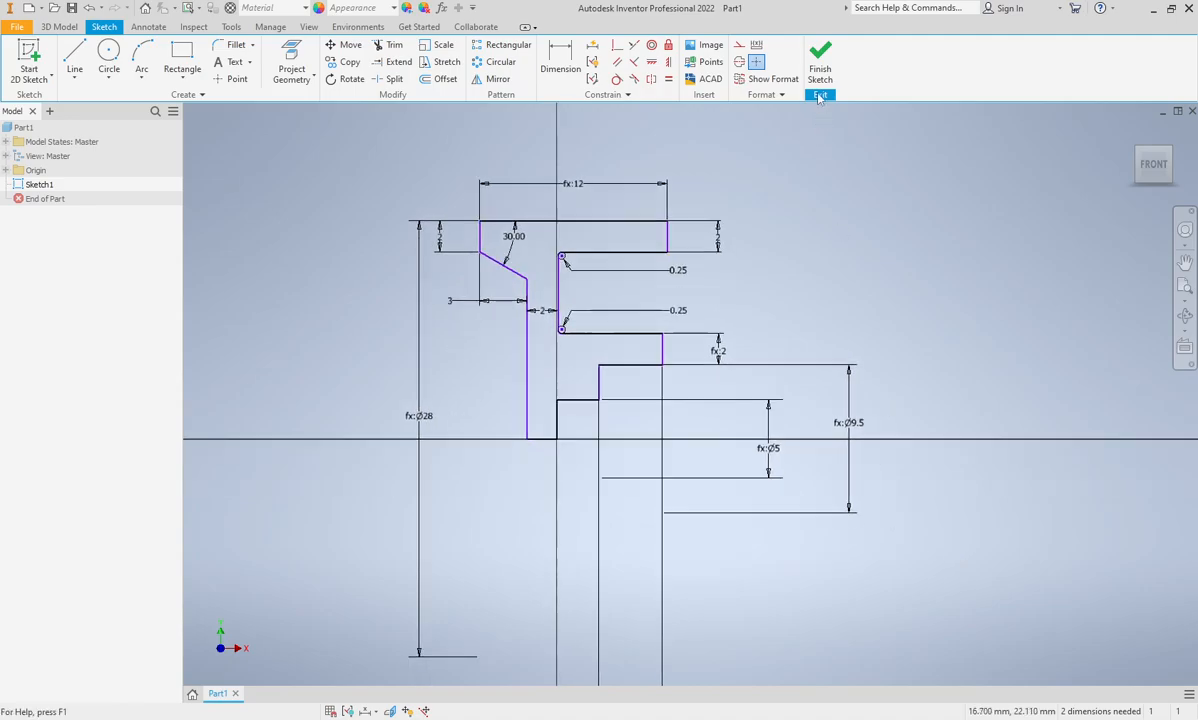
# Finish the sketch and revolve the wheel profile 360 degrees about its short bottom edge on the centre line
pyautogui.click(820, 58)
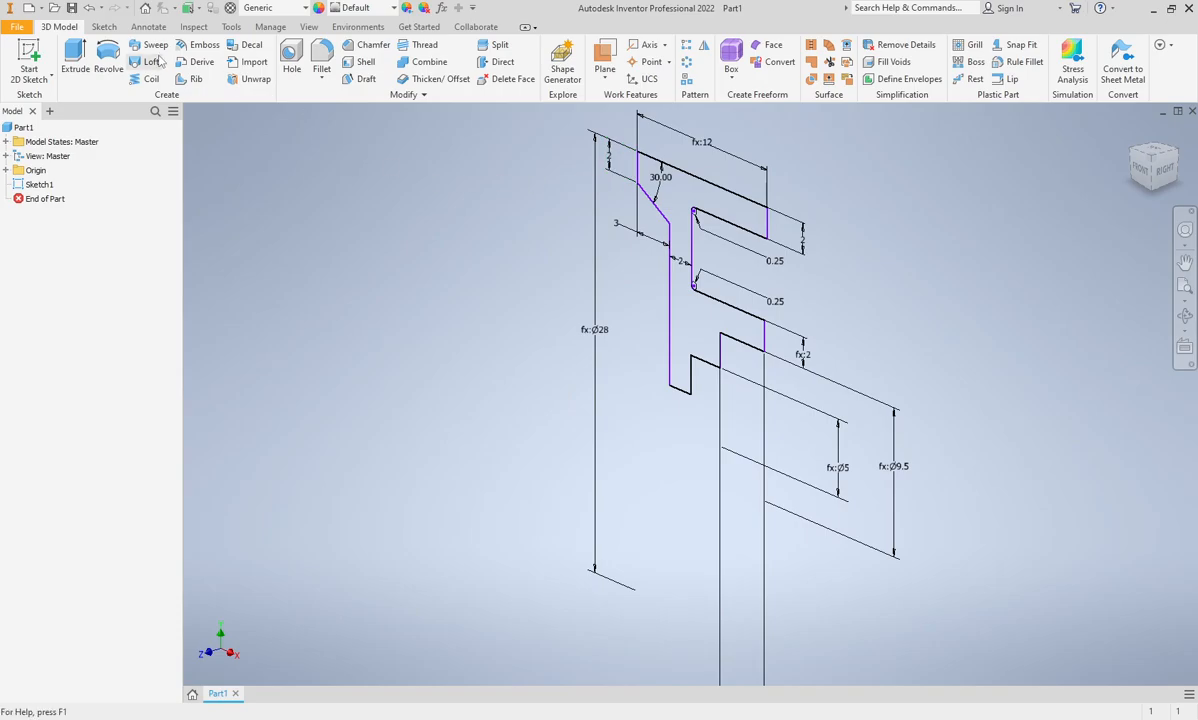
pyautogui.click(108, 56)
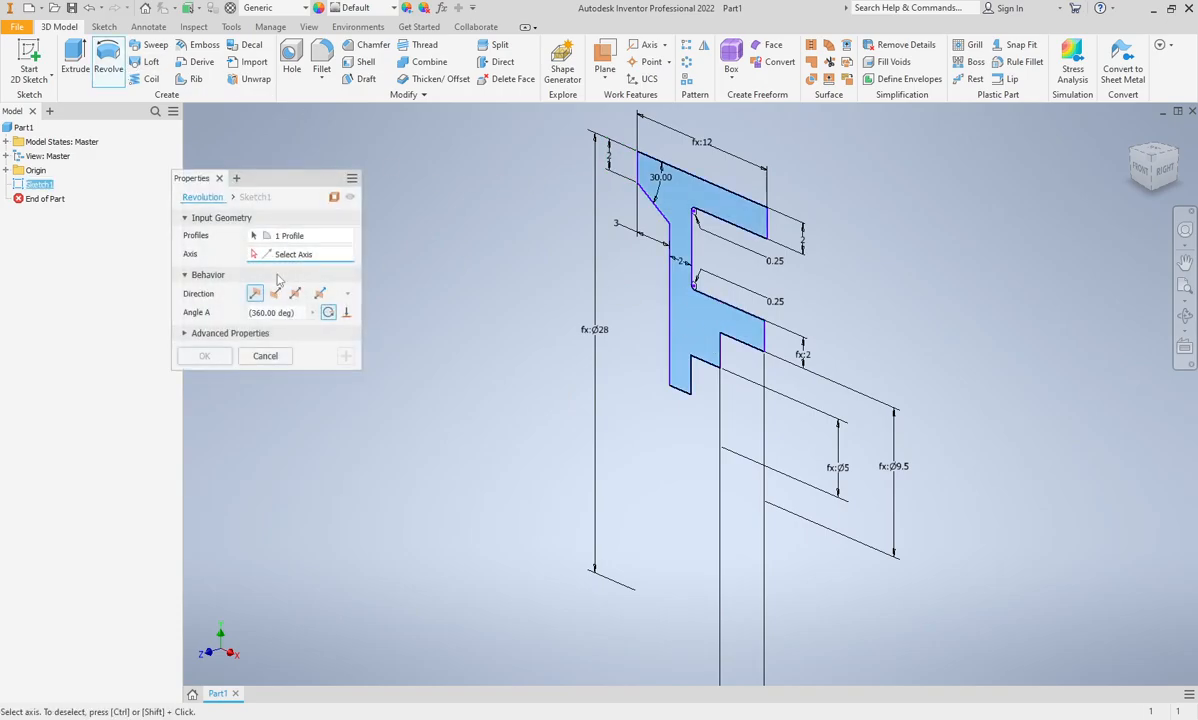
pyautogui.click(686, 396)
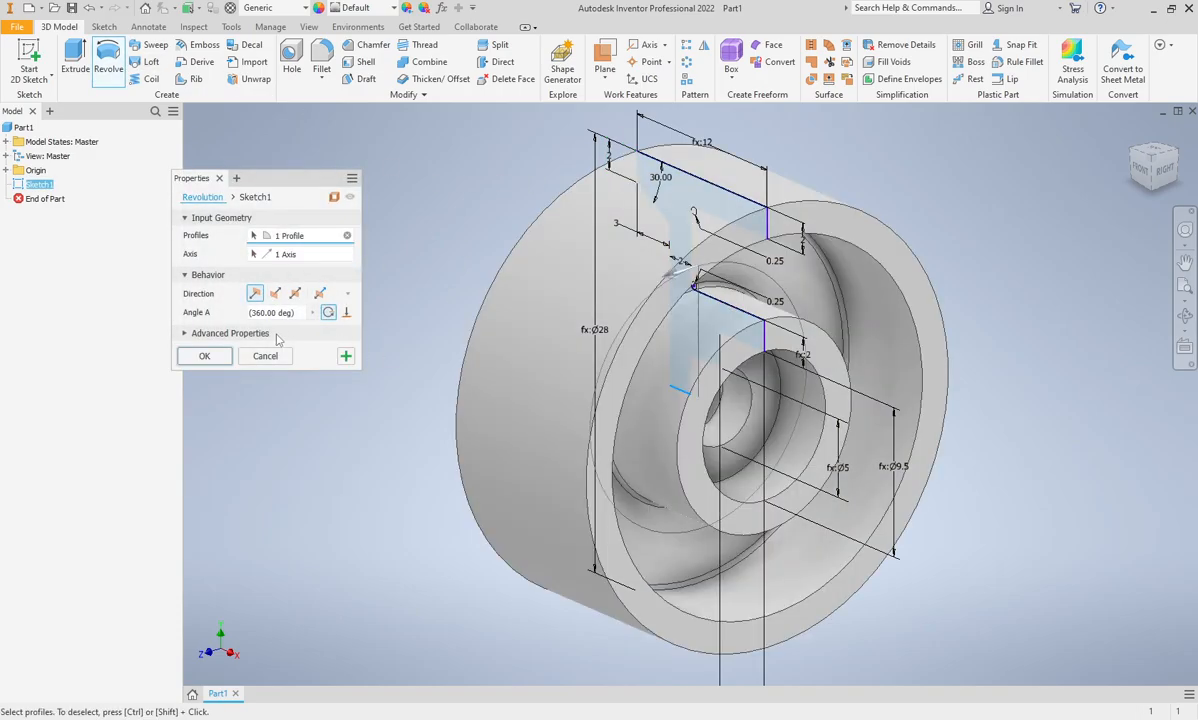
pyautogui.click(204, 356)
# Examine the wheel's axle hole and bearing seat, compare them with the bearing photo in Paint 3D, and return to the model
pyautogui.keyDown('shift'); pyautogui.moveTo(762, 517); pyautogui.dragTo(718, 481, button='middle'); pyautogui.keyUp('shift')
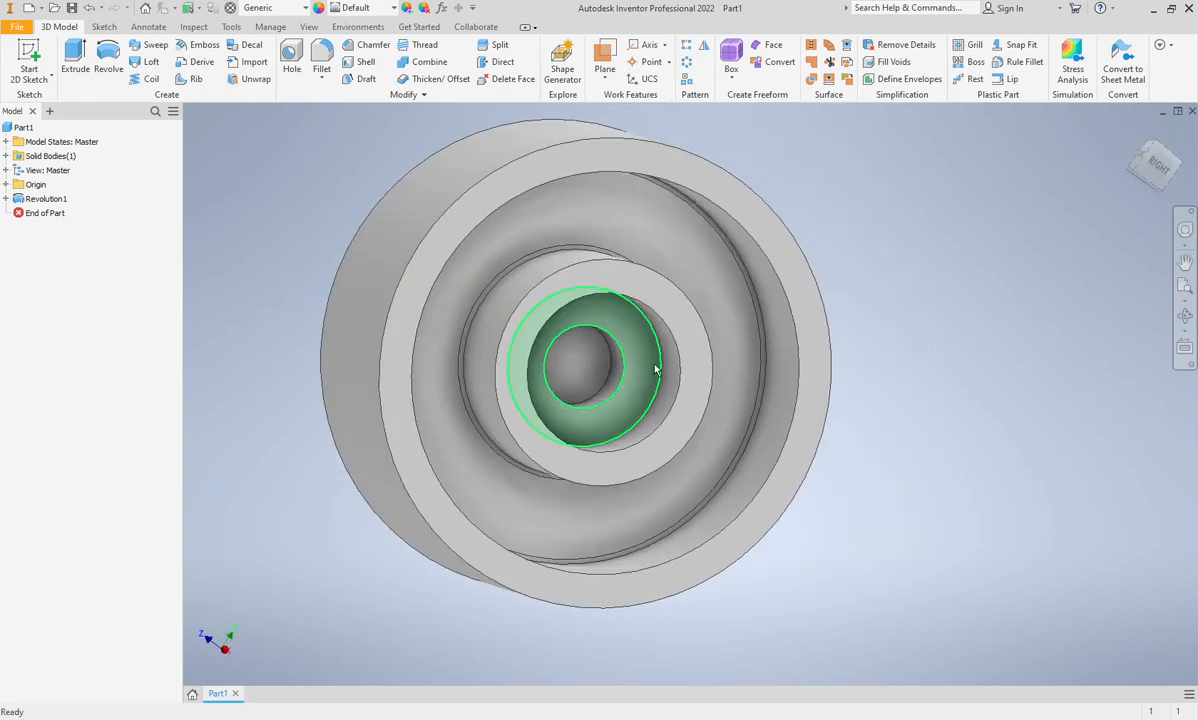
pyautogui.keyDown('shift'); pyautogui.moveTo(655, 370); pyautogui.dragTo(515, 404, button='middle'); pyautogui.keyUp('shift')
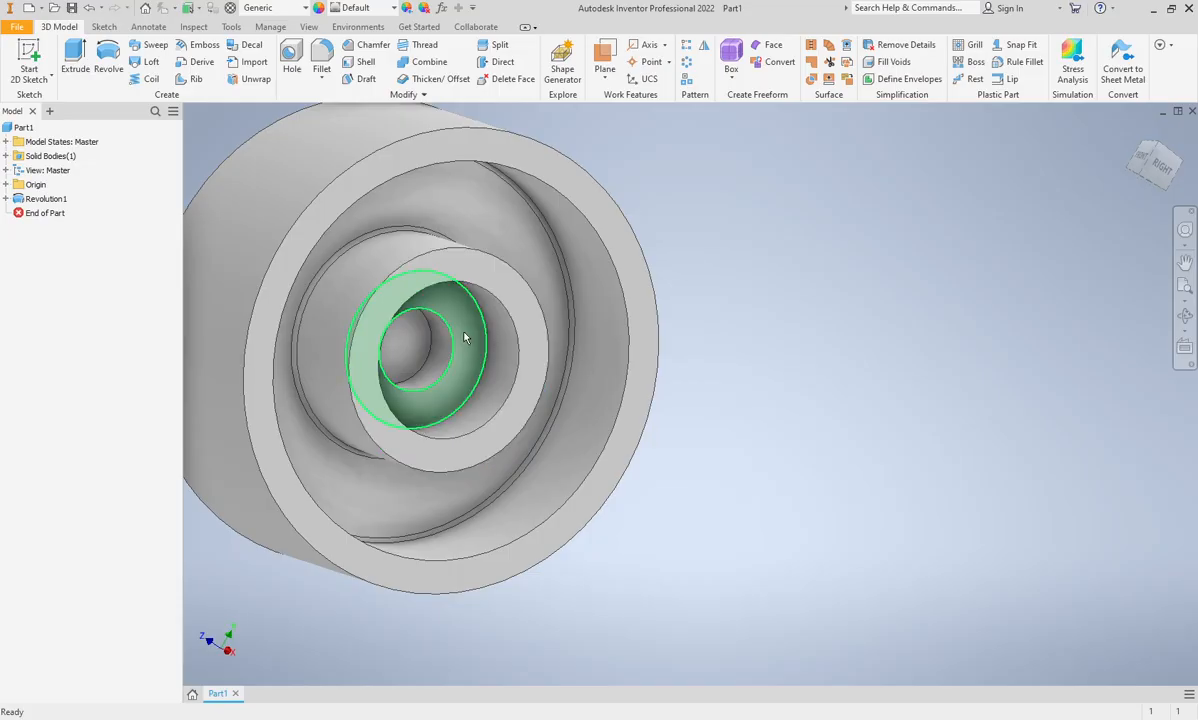
pyautogui.press('Escape')
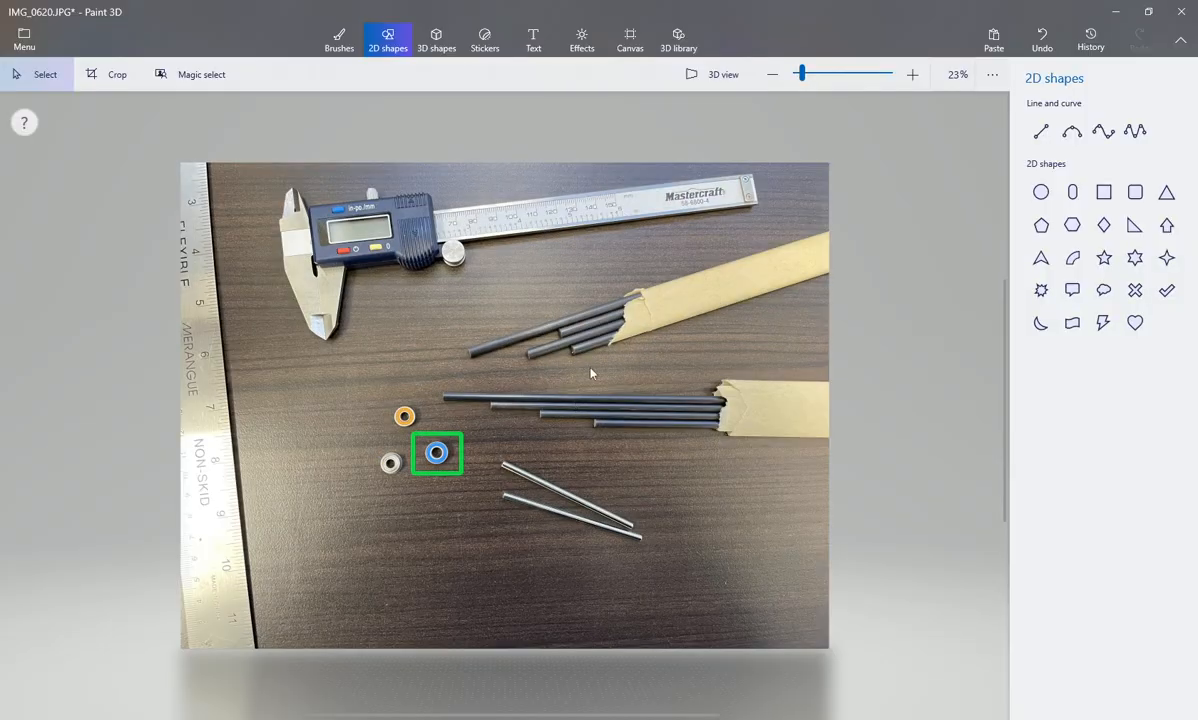
pyautogui.click(1115, 13)
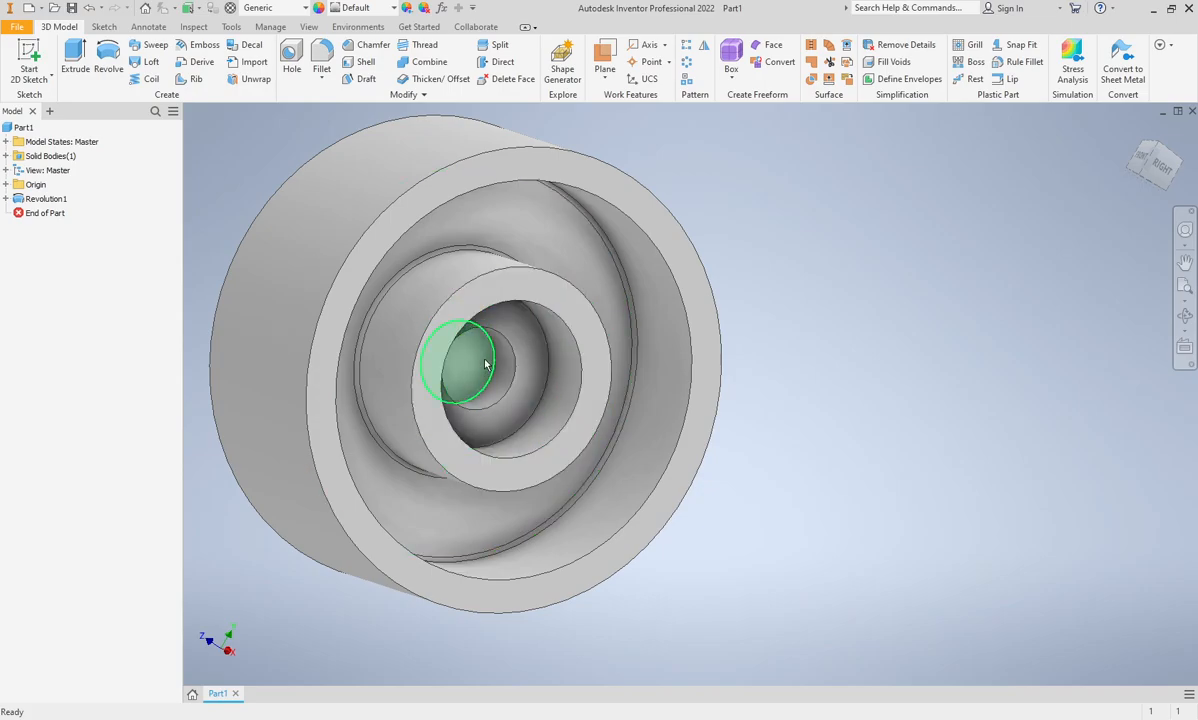
# Inspect the revolved wheel and reopen Sketch1 under Revolution1 for editing
pyautogui.scroll(-5, 485, 380)
pyautogui.press('F4')
pyautogui.moveTo(573, 459); pyautogui.dragTo(673, 383)
pyautogui.press('F4')
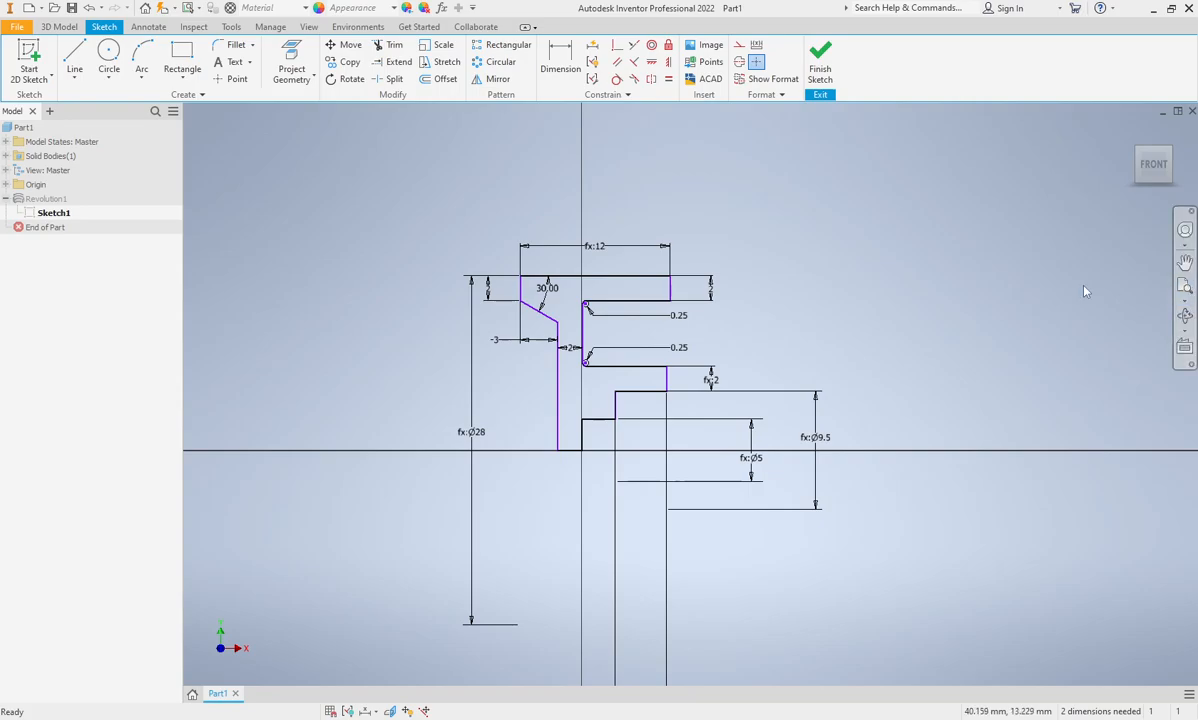
pyautogui.press('F2')
pyautogui.moveTo(839, 344); pyautogui.dragTo(837, 328)
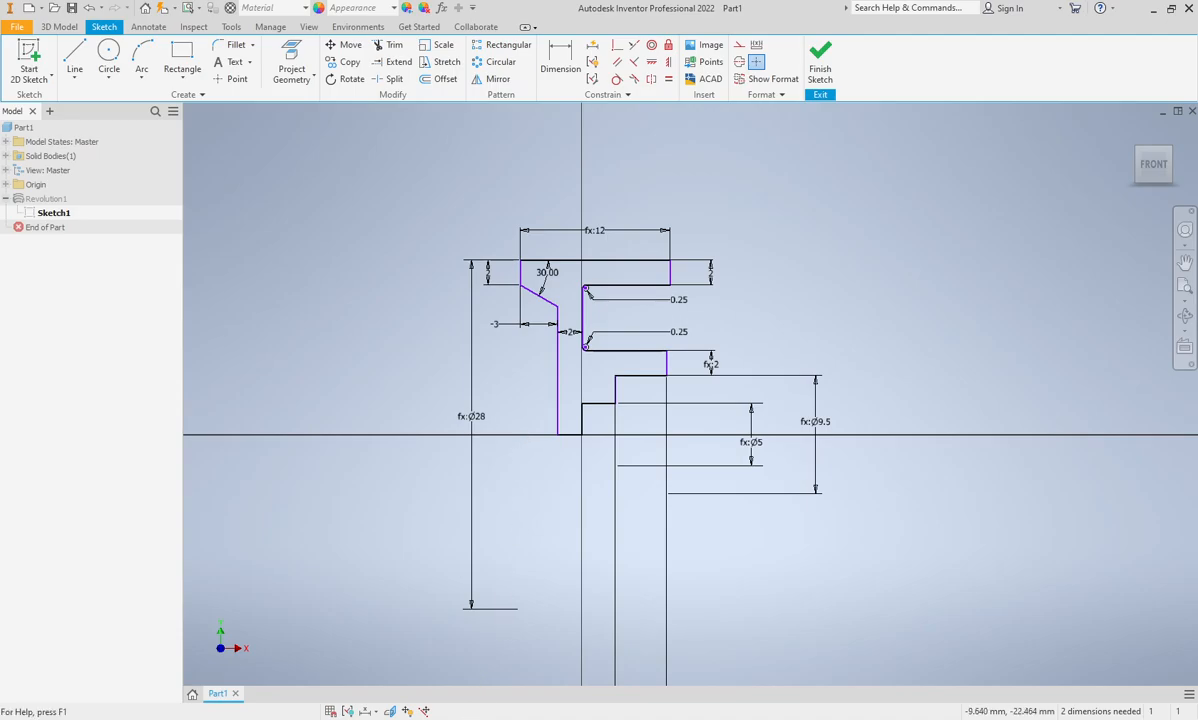
# Check the wheel rules in the browser and give the outer wheel diameter a Limits-Stacked tolerance of 34 upper and 28 lower
pyautogui.click(378, 625)
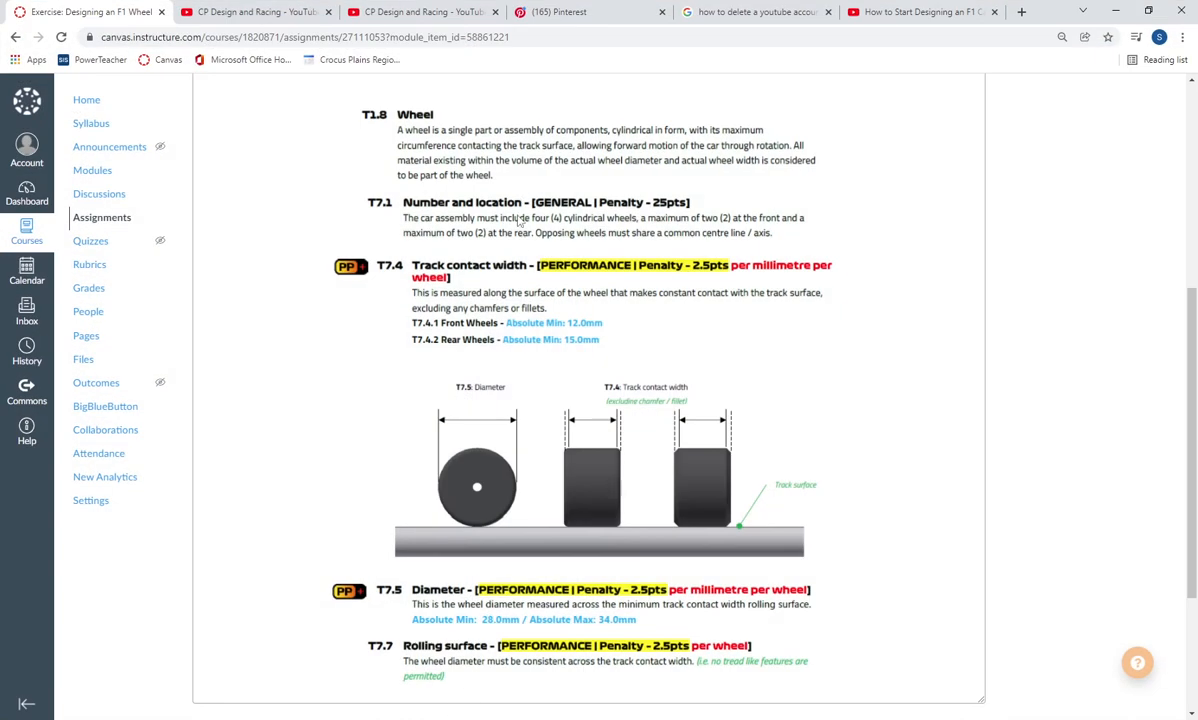
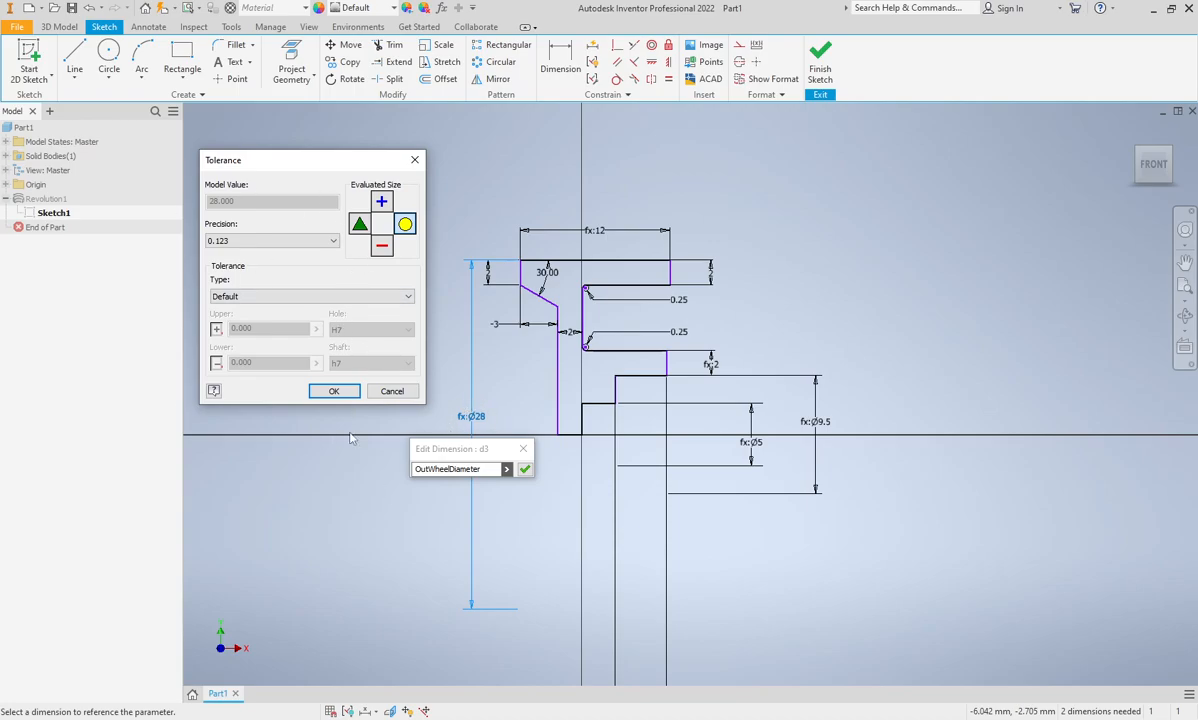
pyautogui.click(296, 297)
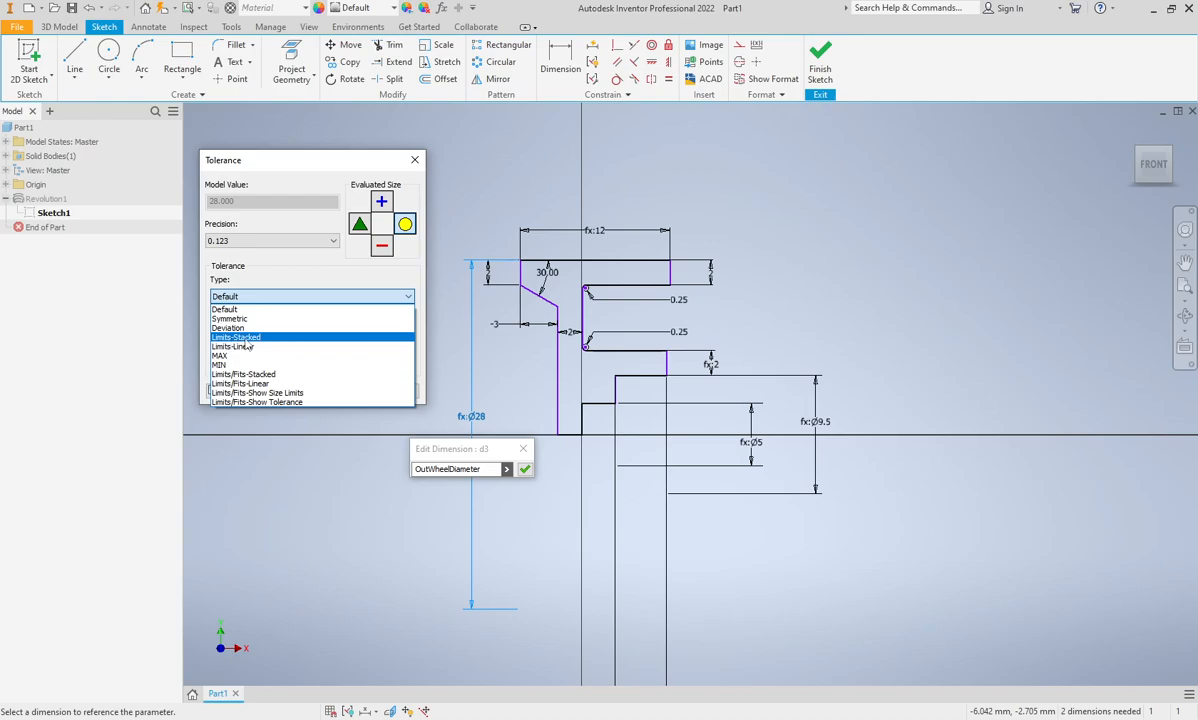
pyautogui.click(245, 341)
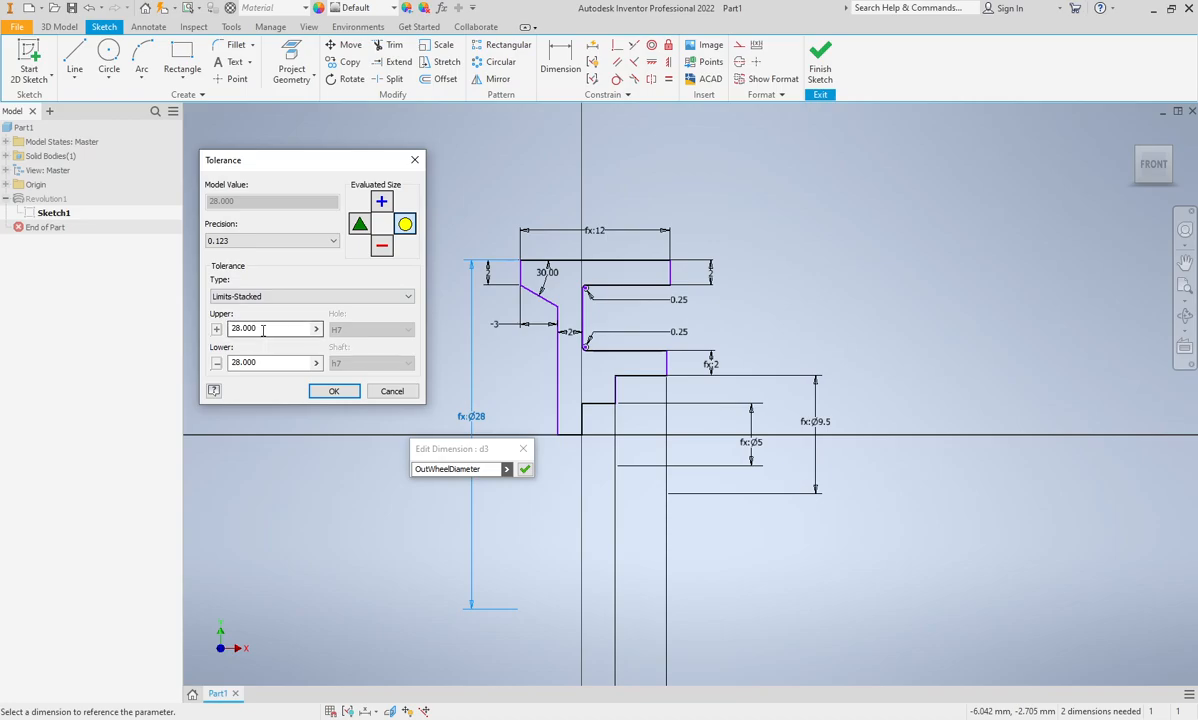
pyautogui.moveTo(263, 329); pyautogui.dragTo(215, 330)
pyautogui.write('34')
pyautogui.click(263, 362)
pyautogui.click(334, 392)
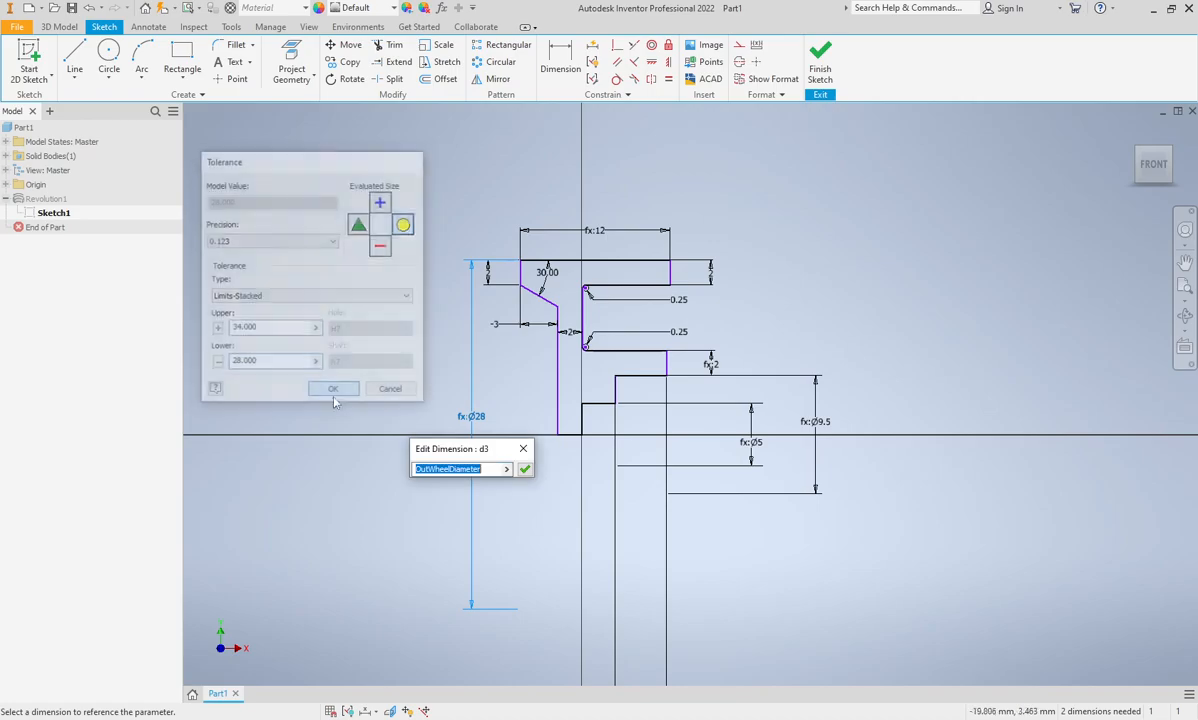
pyautogui.click(524, 470)
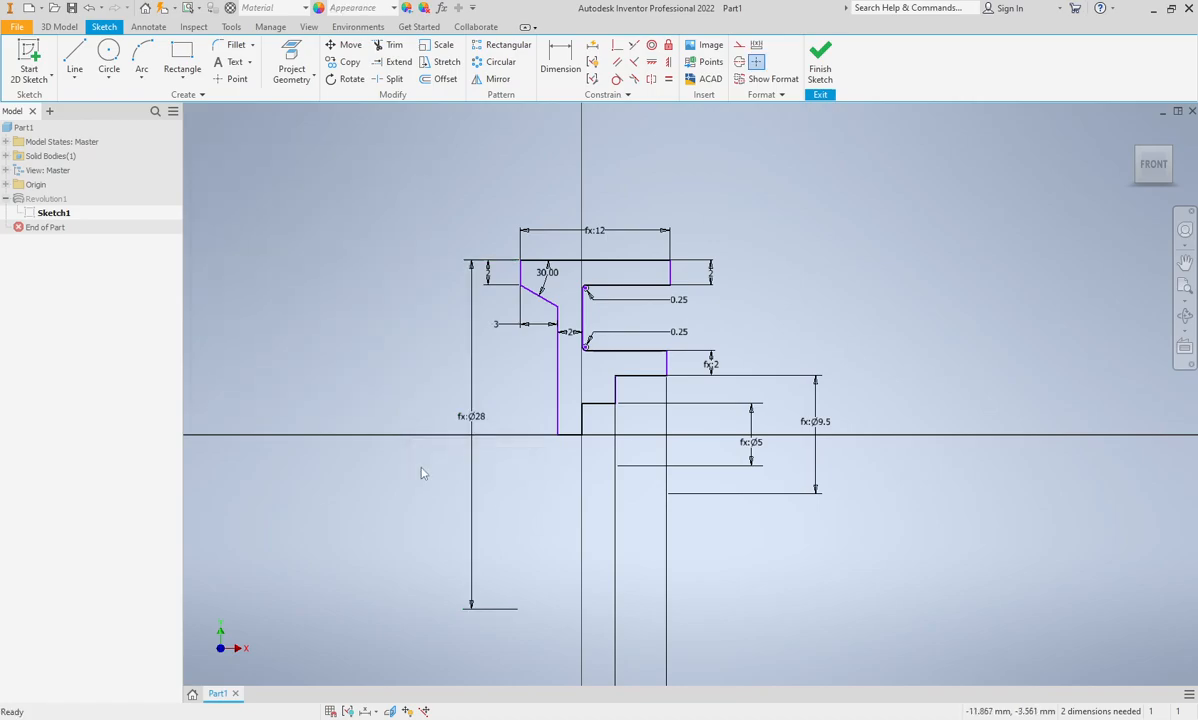
# View the sketch dimensions in tolerance display, return them to plain values and finish the sketch
pyautogui.rightClick(421, 473)
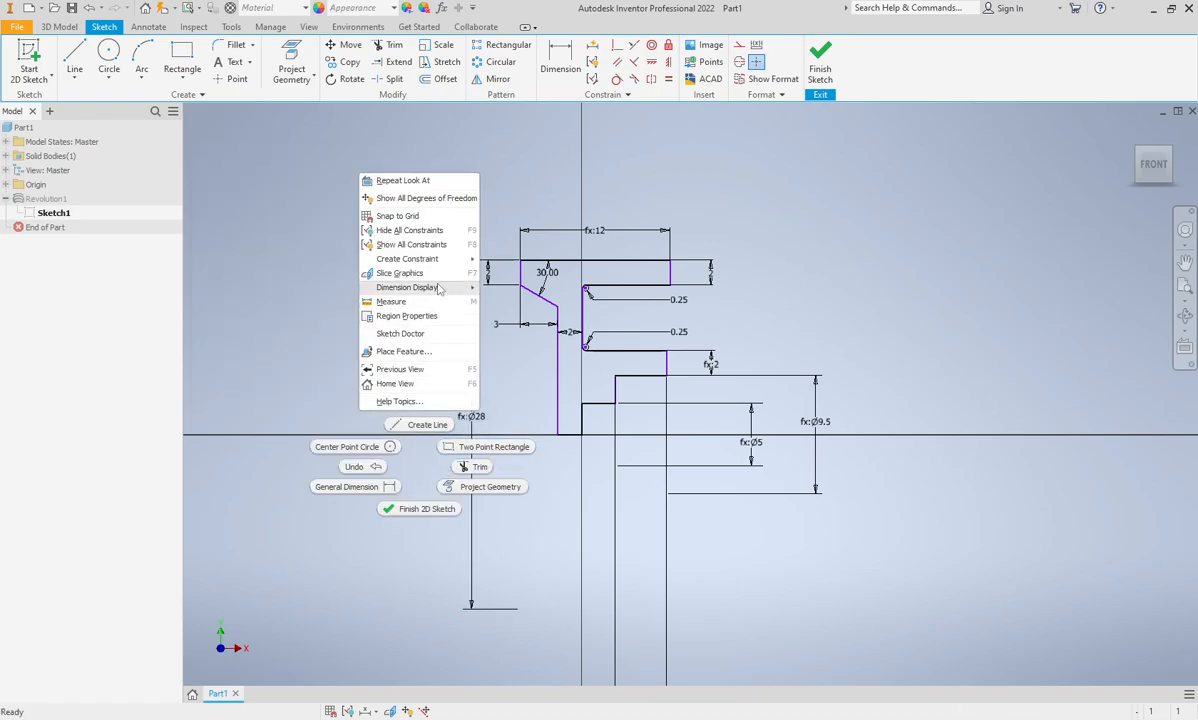
pyautogui.moveTo(438, 290)
pyautogui.click(513, 330)
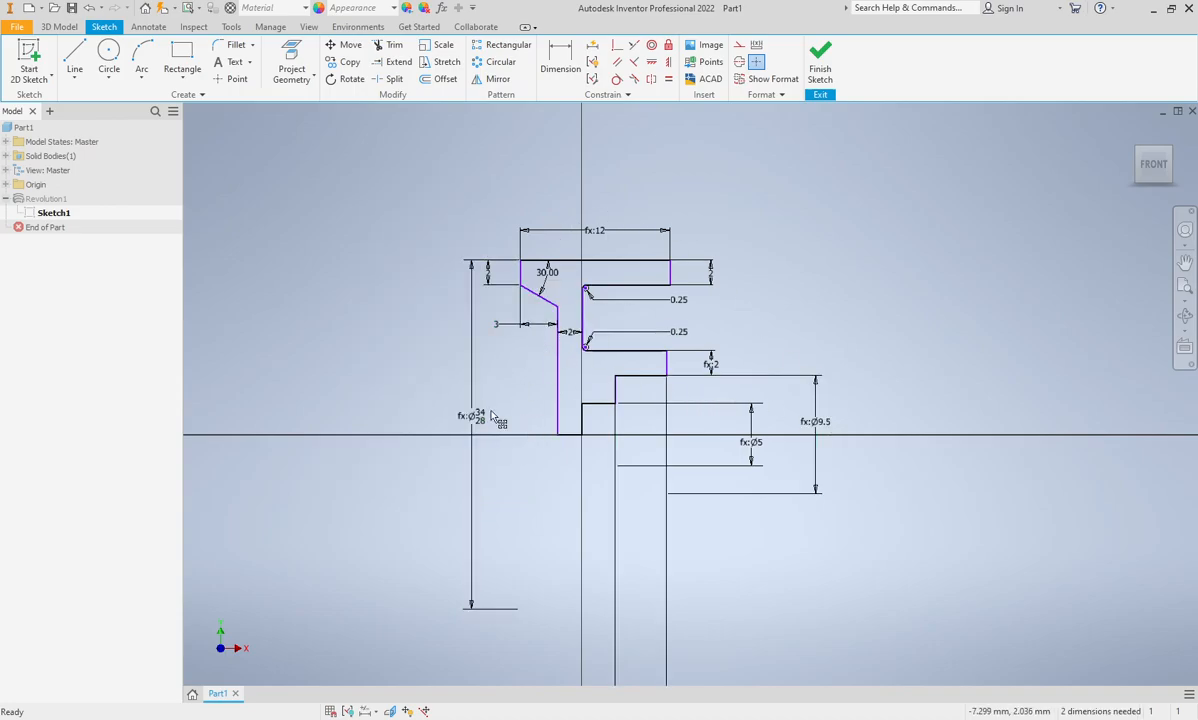
pyautogui.scroll(3, 487, 422)
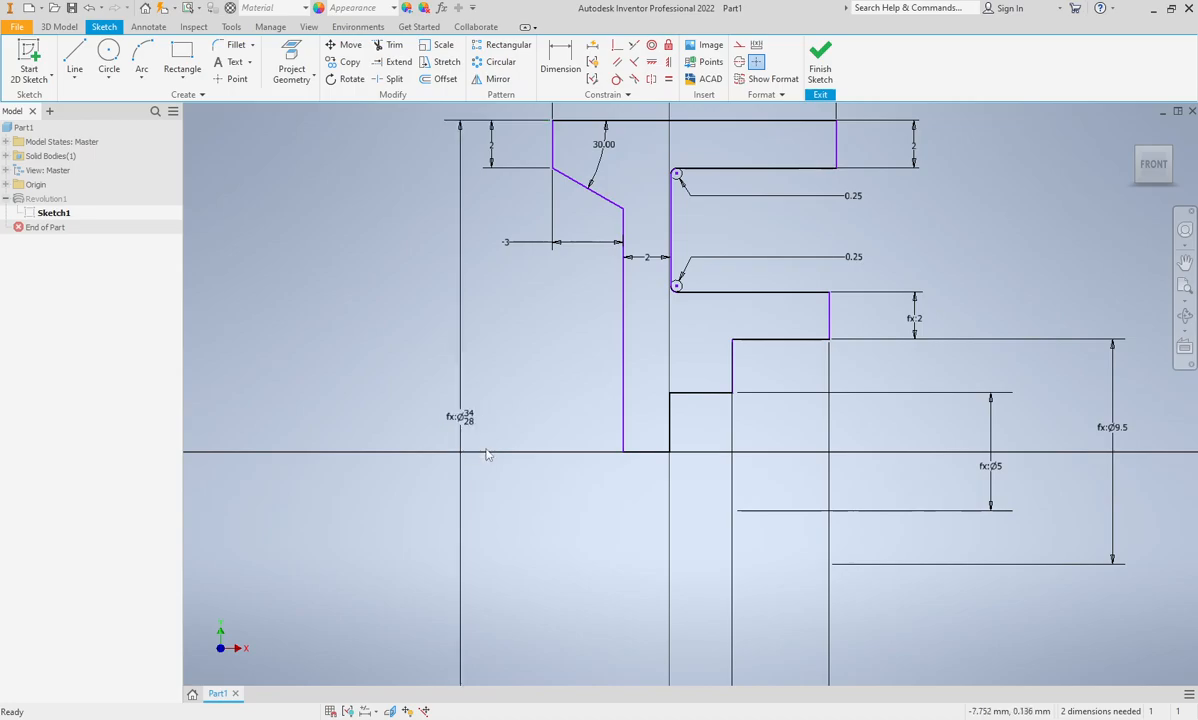
pyautogui.scroll(-3, 486, 455)
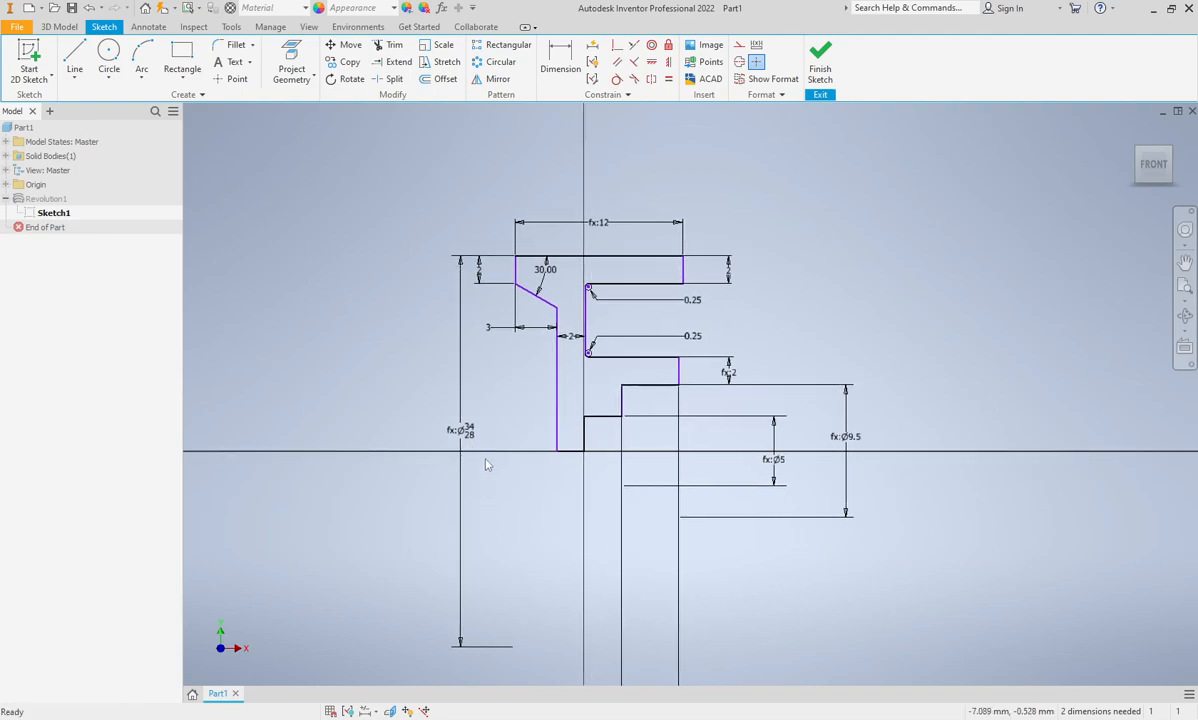
pyautogui.rightClick(423, 435)
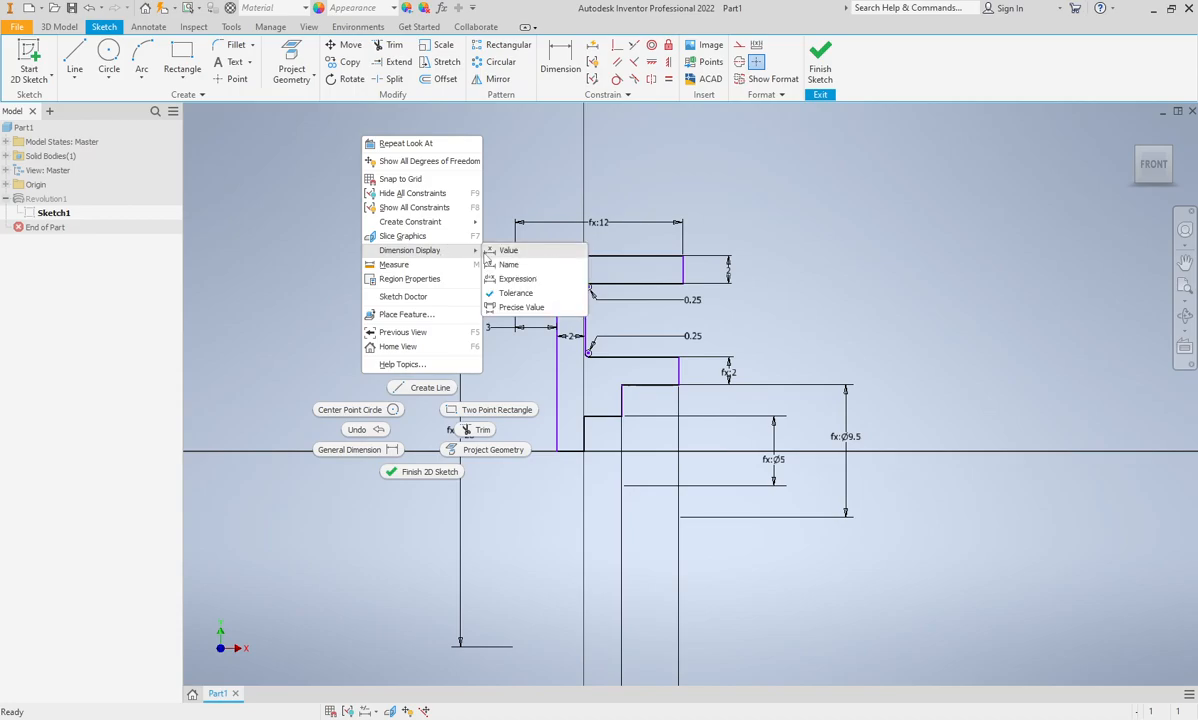
pyautogui.click(490, 252)
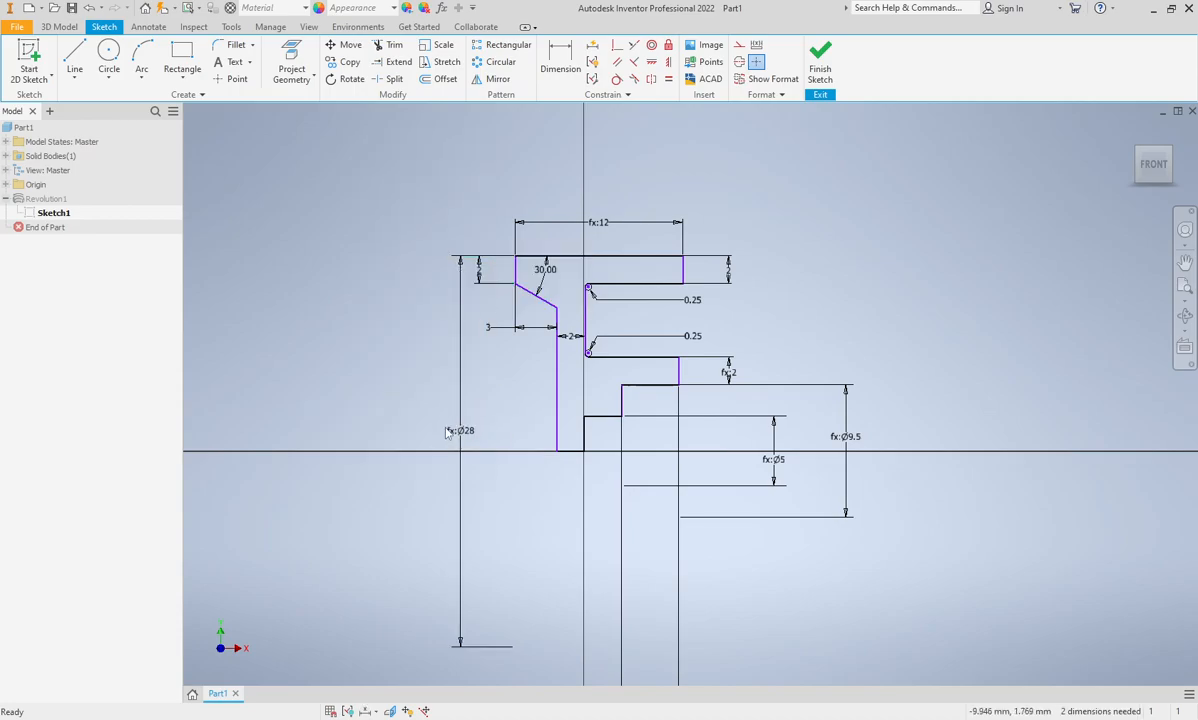
pyautogui.click(824, 68)
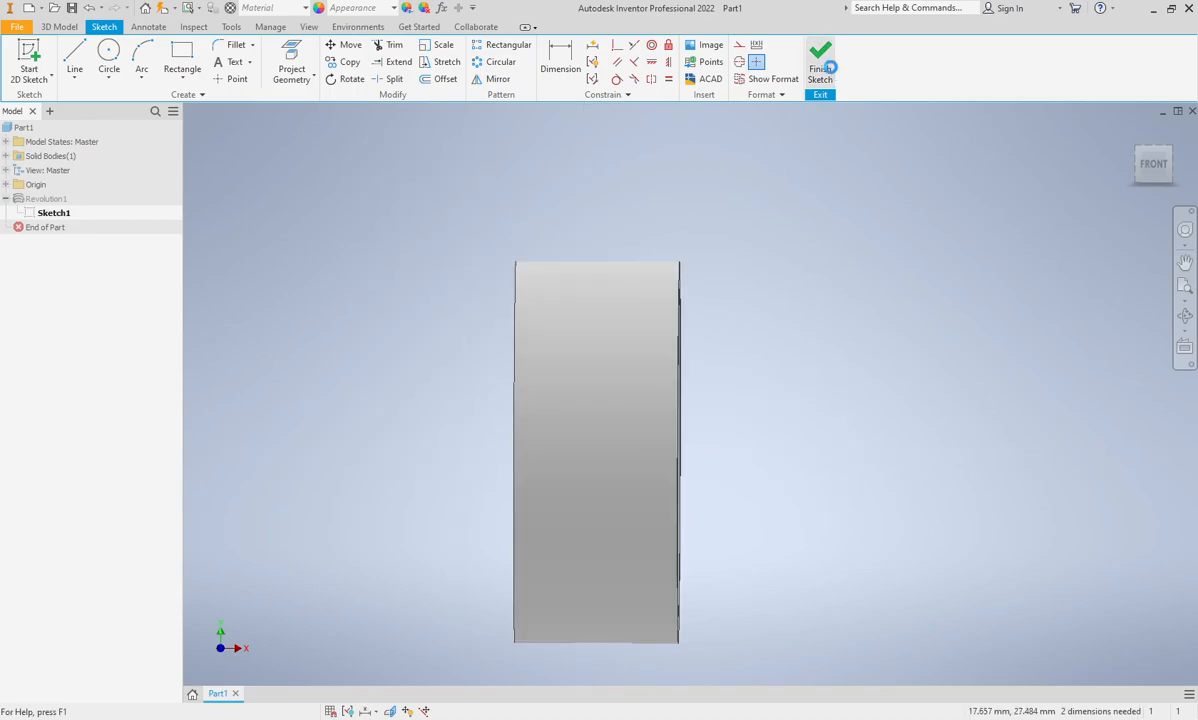
# Reopen Sketch1 and set the outer wheel diameter's evaluated size to its upper tolerance limit
pyautogui.doubleClick(55, 218)
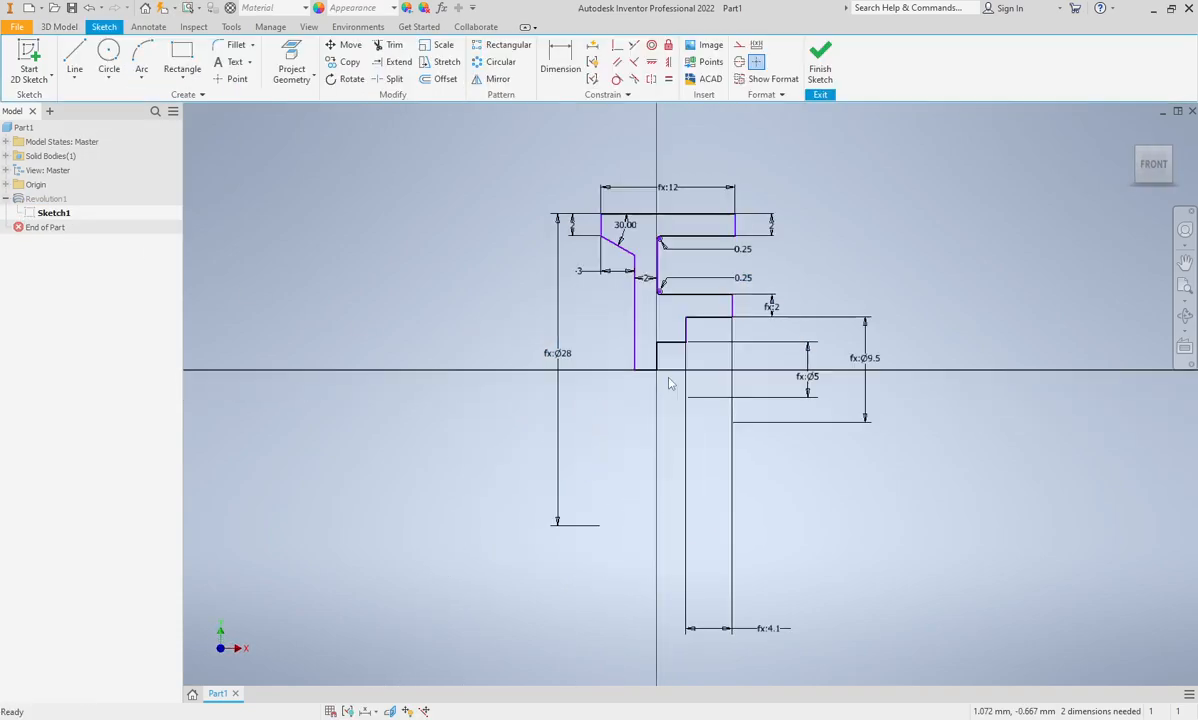
pyautogui.scroll(4, 617, 394)
pyautogui.moveTo(606, 395); pyautogui.dragTo(551, 447, button='middle')
pyautogui.scroll(-3, 484, 388)
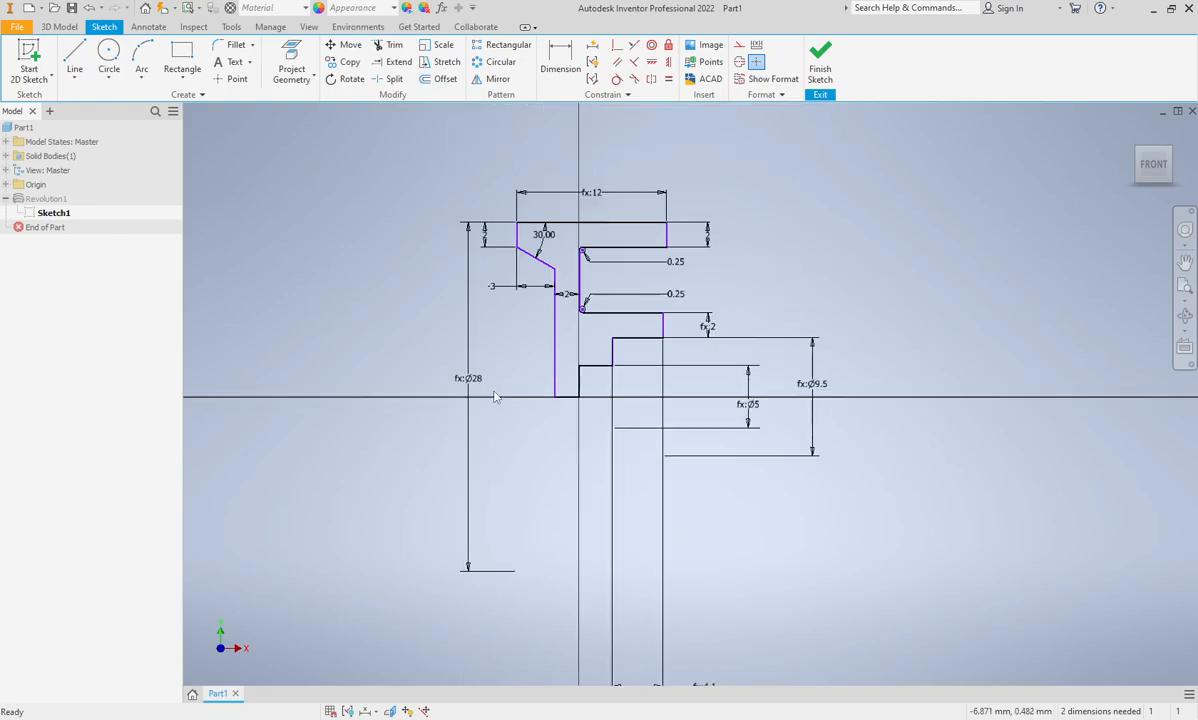
pyautogui.moveTo(489, 396); pyautogui.dragTo(453, 409, button='middle')
pyautogui.doubleClick(441, 394)
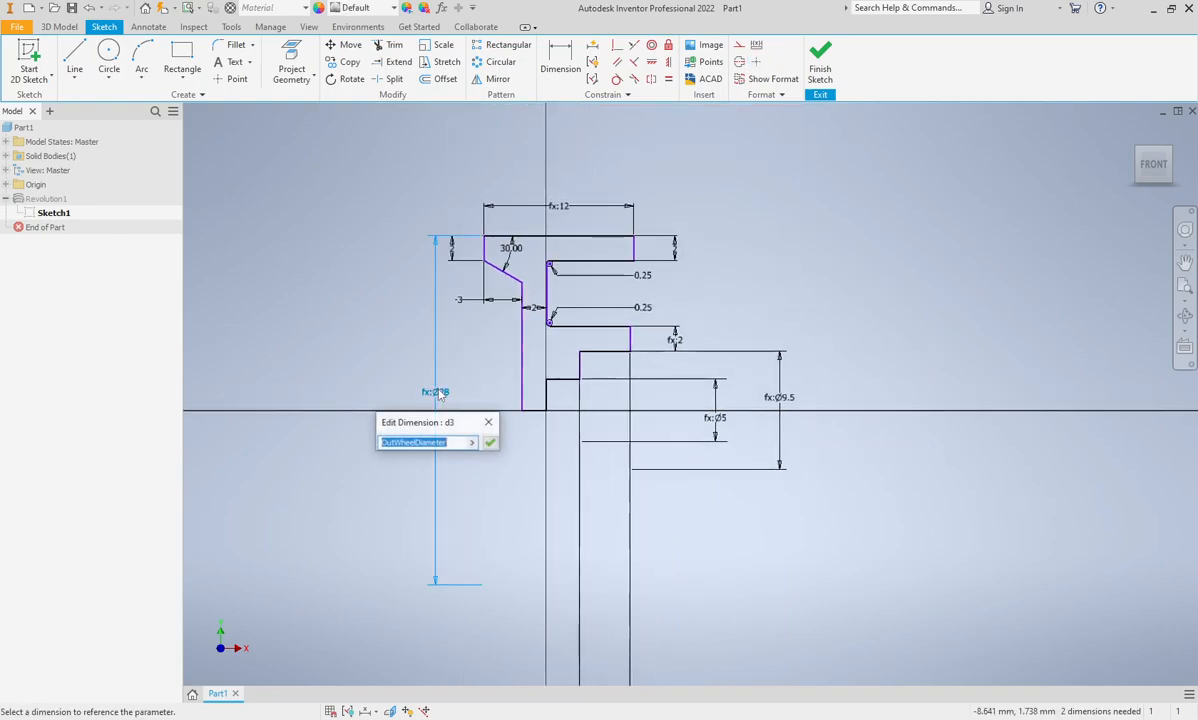
pyautogui.click(473, 442)
pyautogui.click(514, 478)
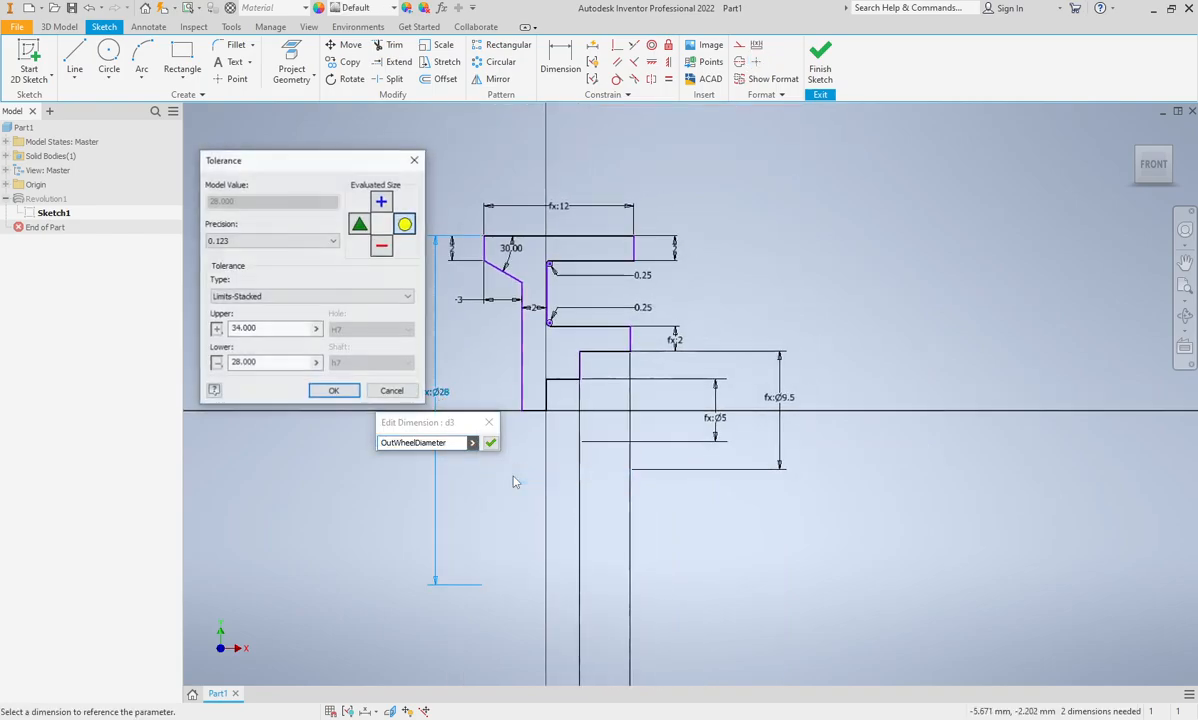
pyautogui.click(381, 201)
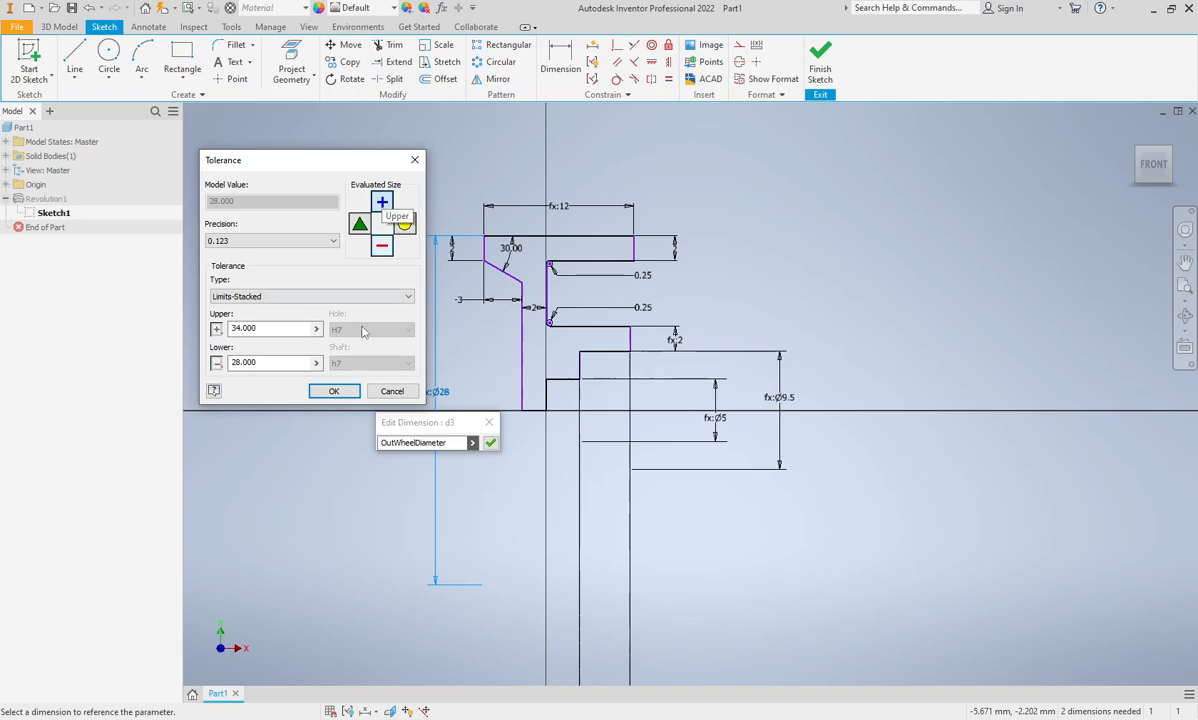
pyautogui.click(348, 391)
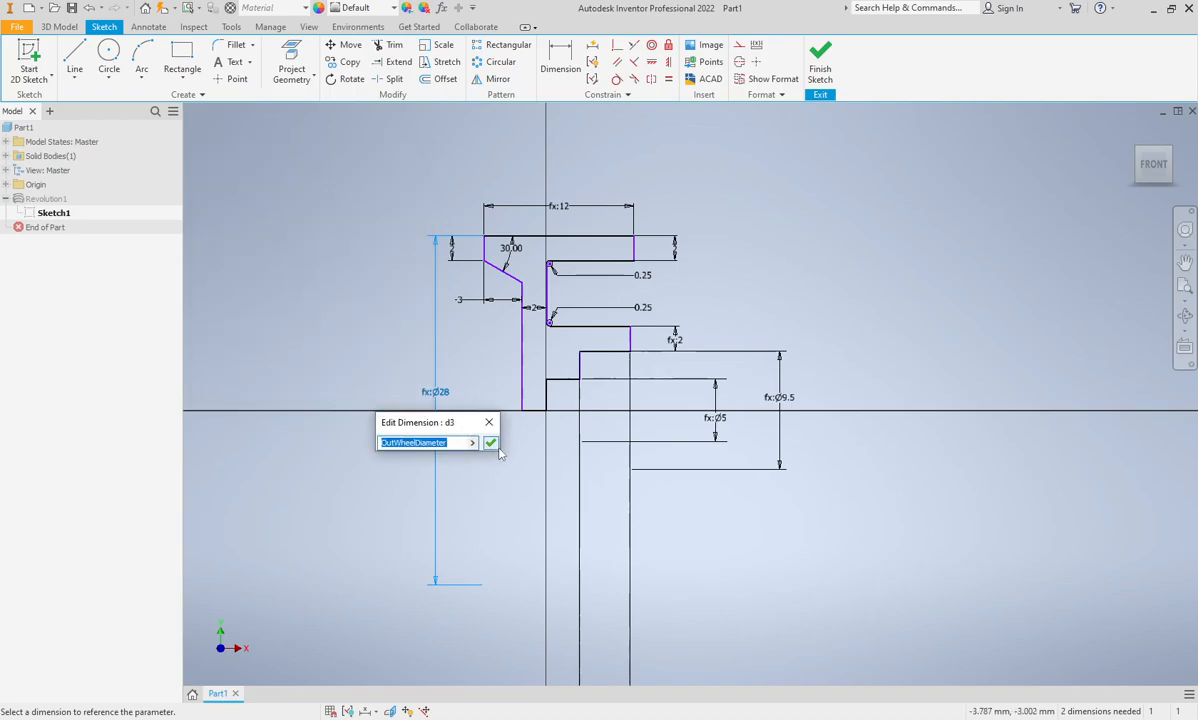
pyautogui.click(489, 442)
# Switch the sketch's dimension display to precise values
pyautogui.rightClick(485, 453)
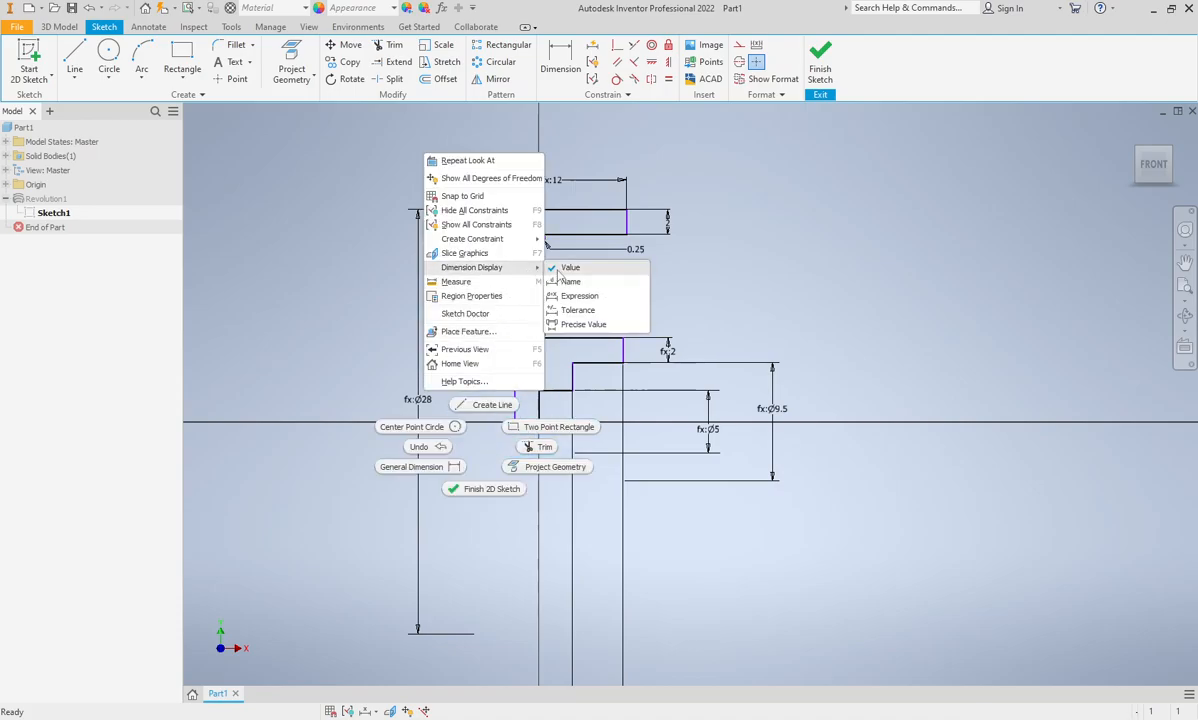
pyautogui.click(560, 276)
pyautogui.rightClick(449, 366)
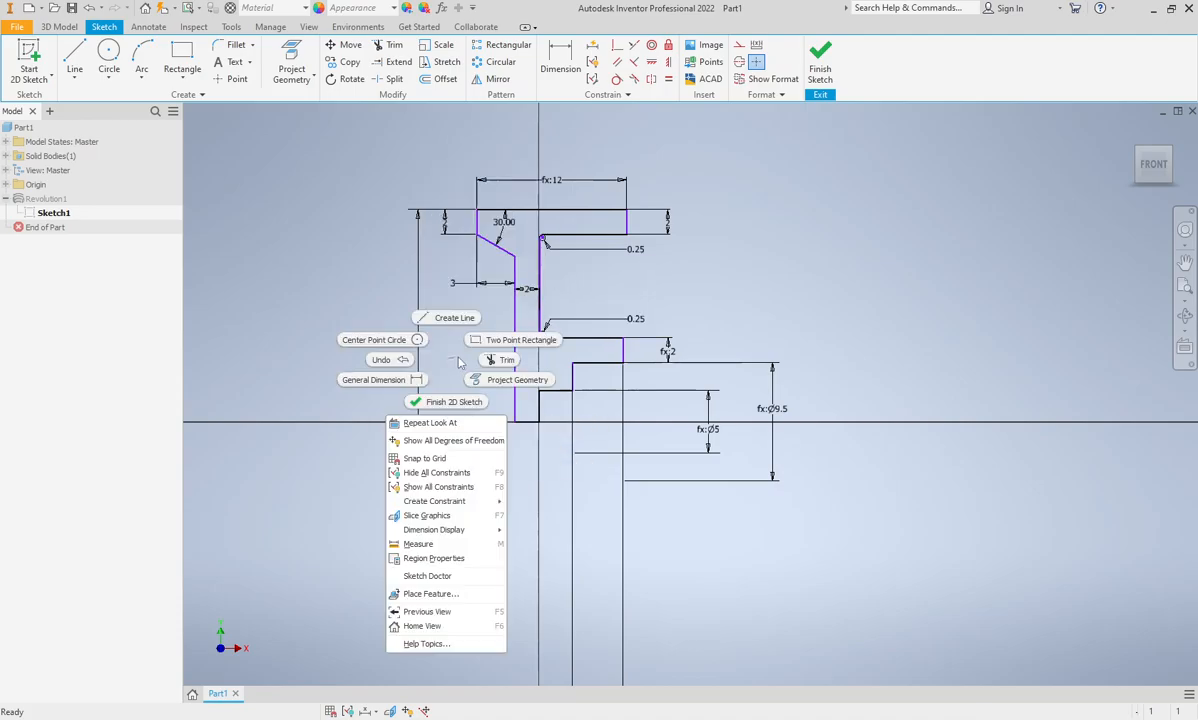
pyautogui.click(449, 365)
pyautogui.moveTo(447, 366); pyautogui.dragTo(442, 348, button='middle')
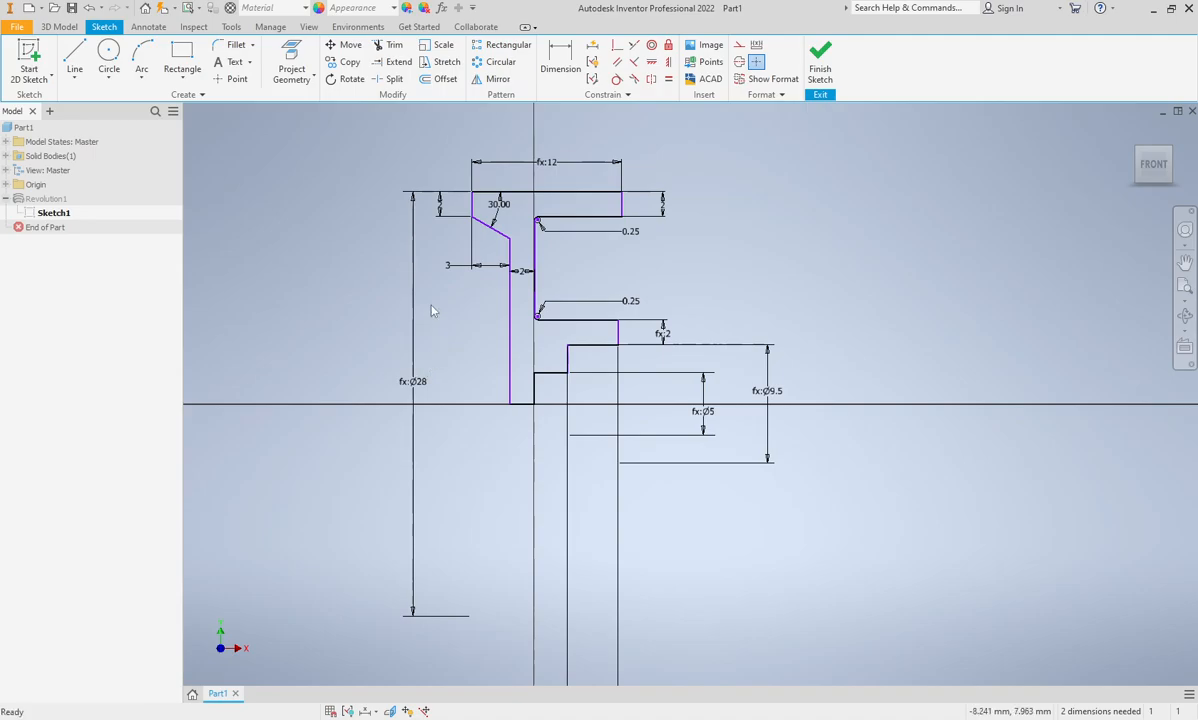
pyautogui.rightClick(430, 357)
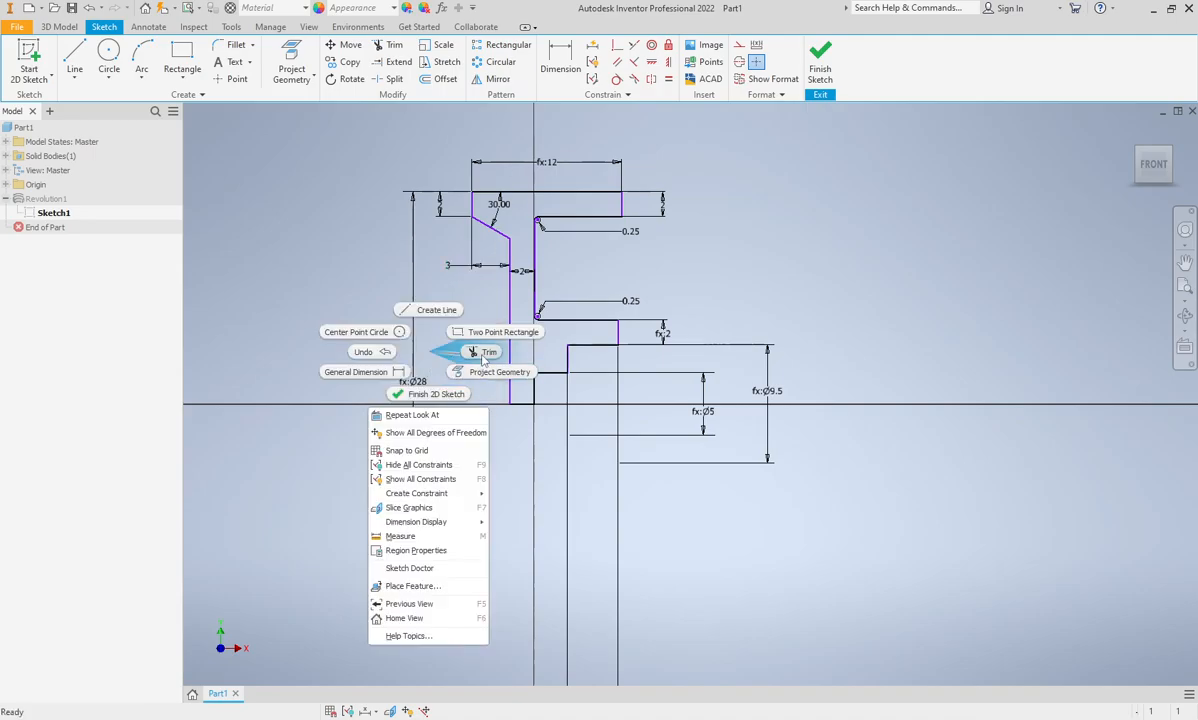
pyautogui.moveTo(416, 521)
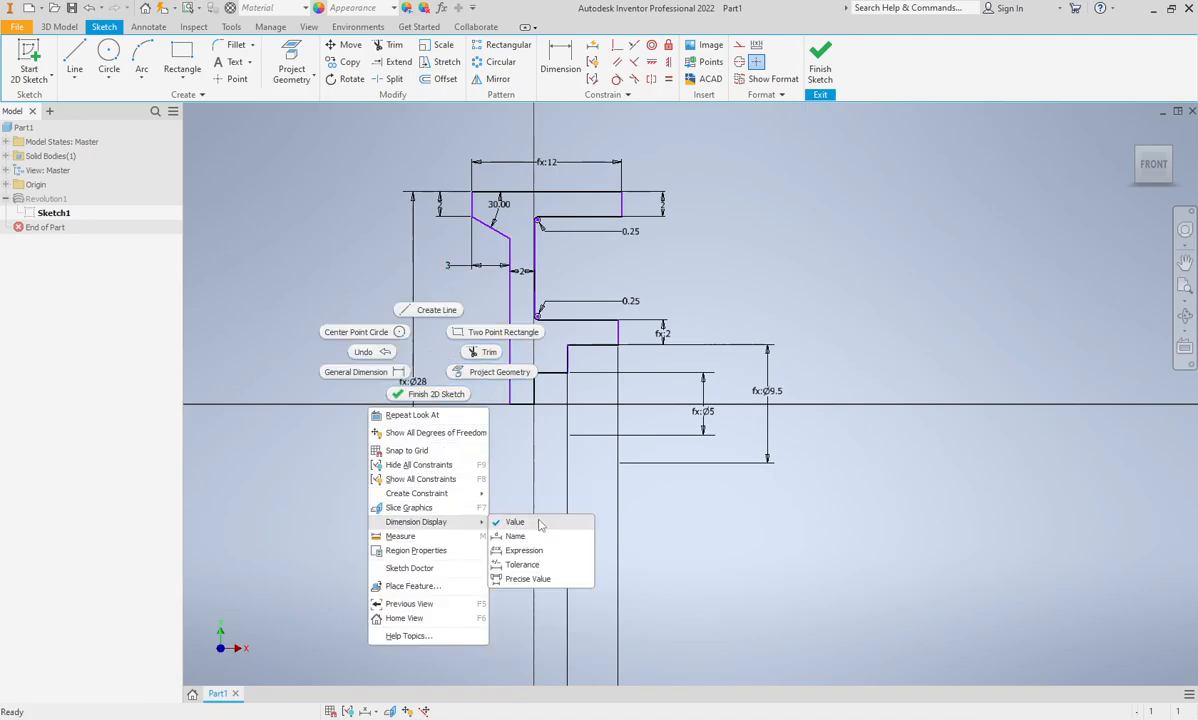
pyautogui.click(530, 579)
pyautogui.moveTo(474, 494); pyautogui.dragTo(449, 473, button='middle')
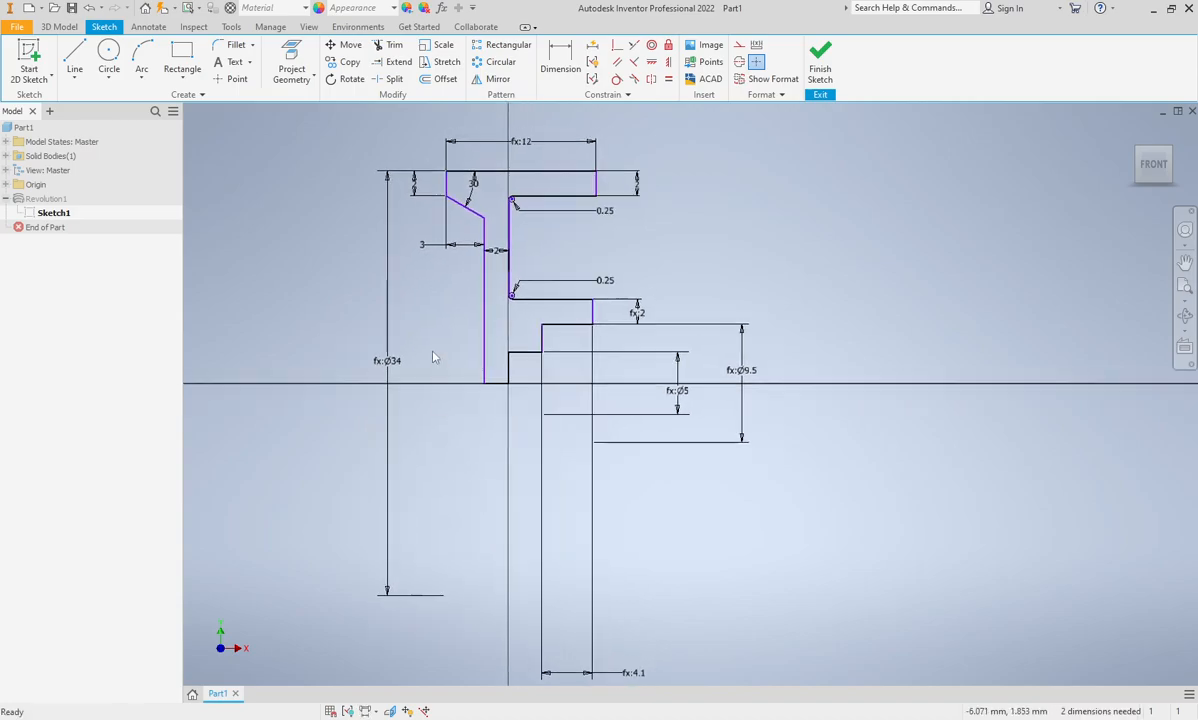
pyautogui.moveTo(449, 286); pyautogui.dragTo(479, 292, button='middle')
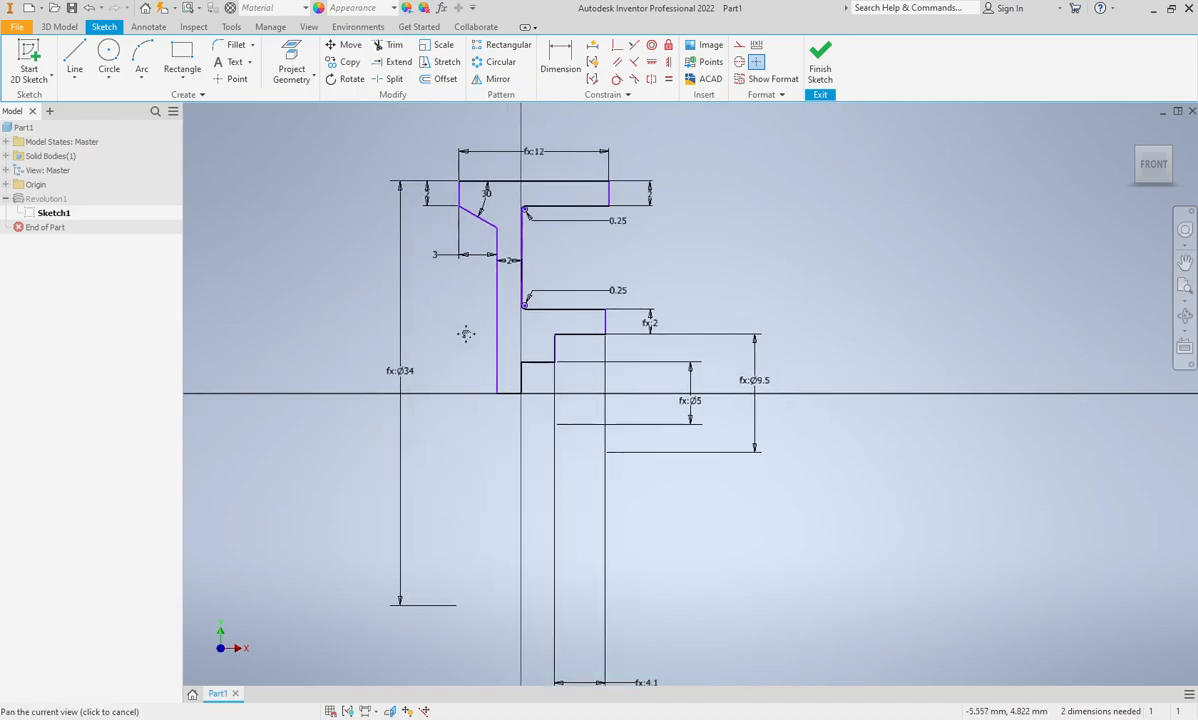
pyautogui.rightClick(330, 300)
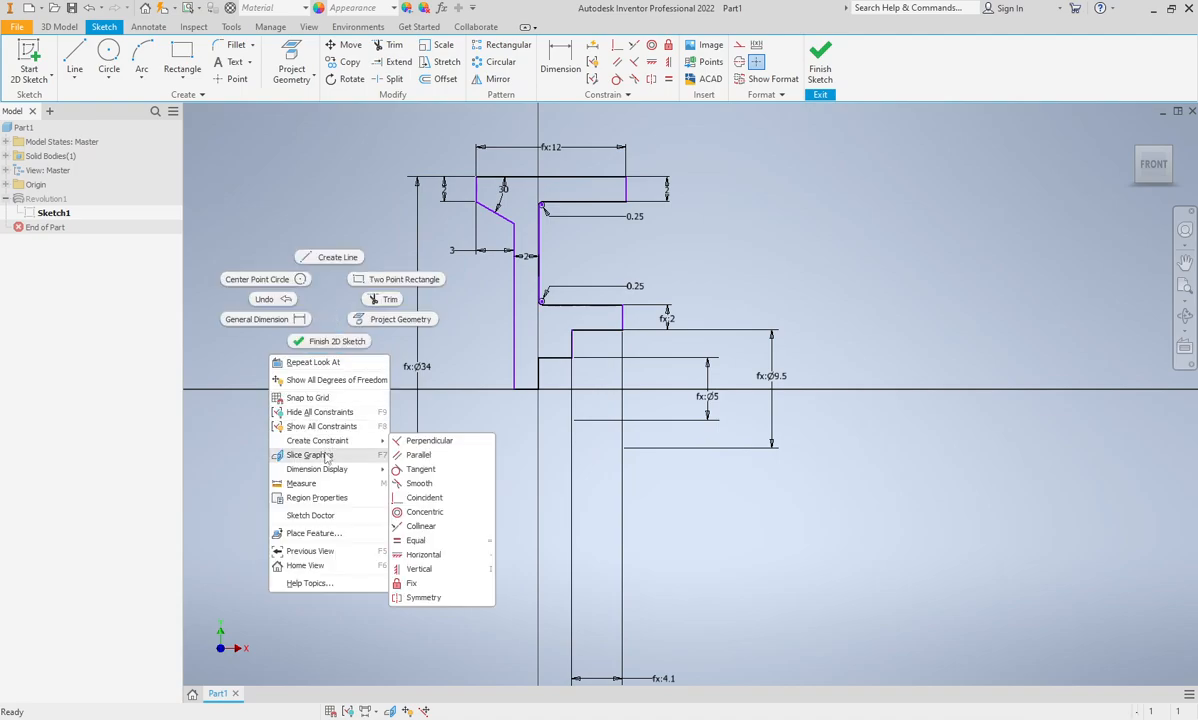
pyautogui.moveTo(328, 470)
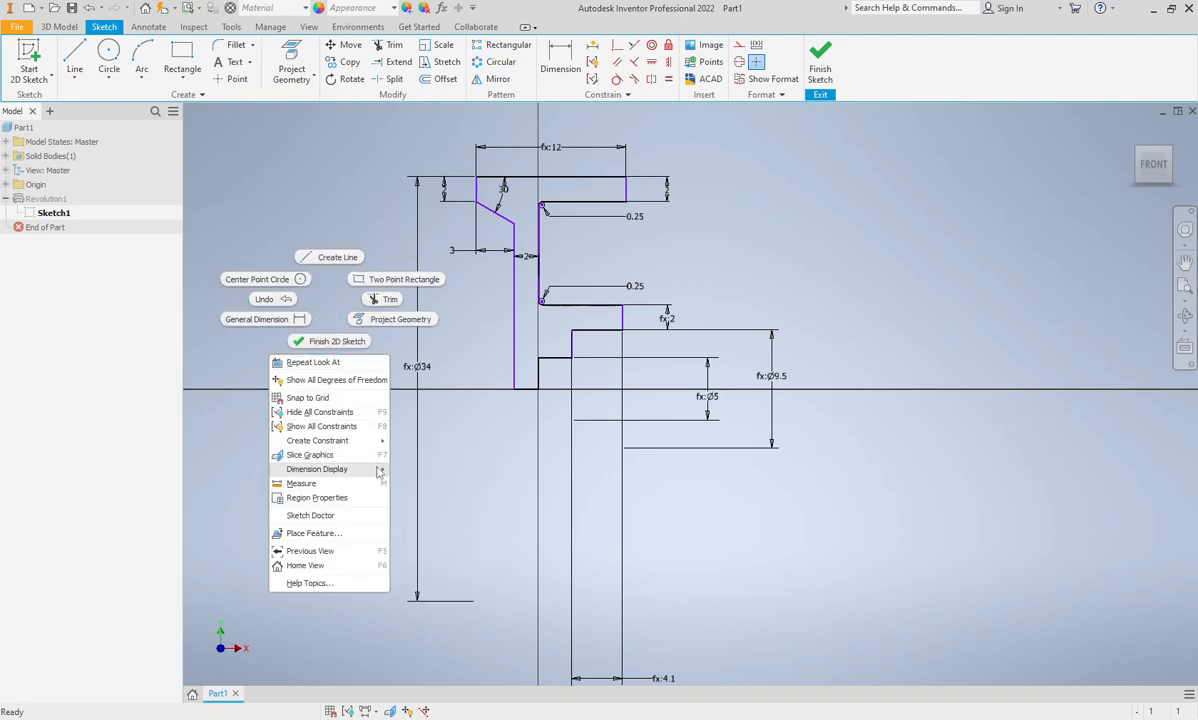
pyautogui.moveTo(380, 470)
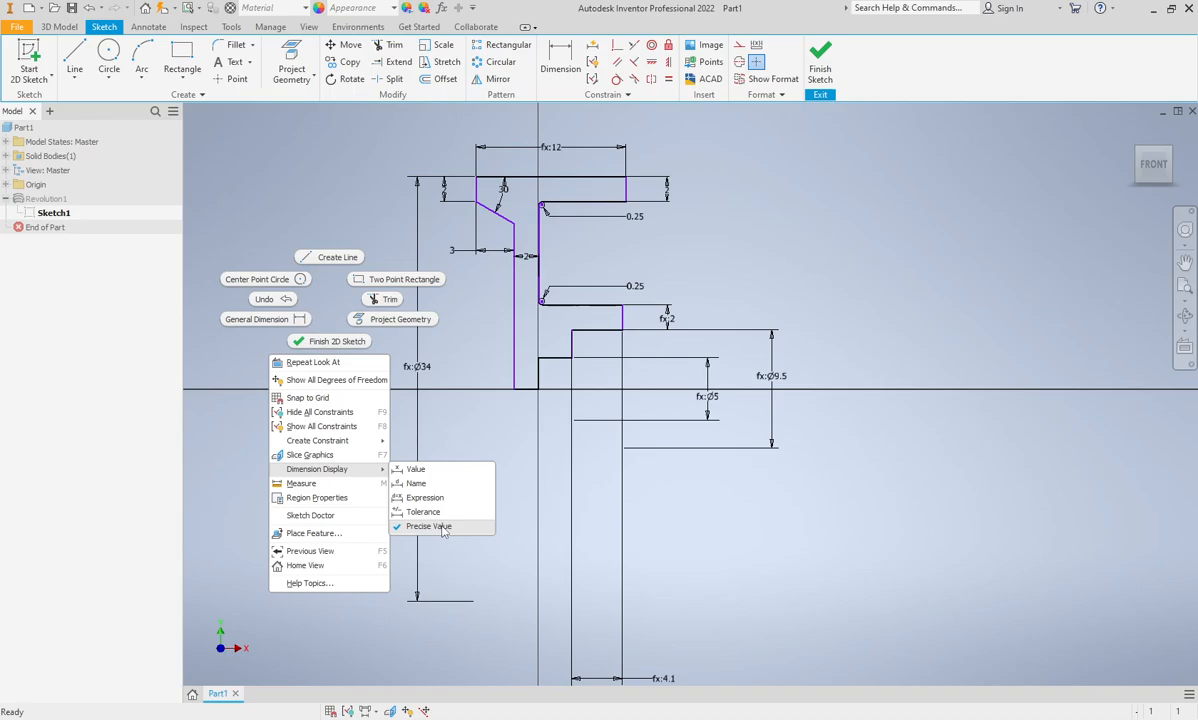
pyautogui.click(474, 441)
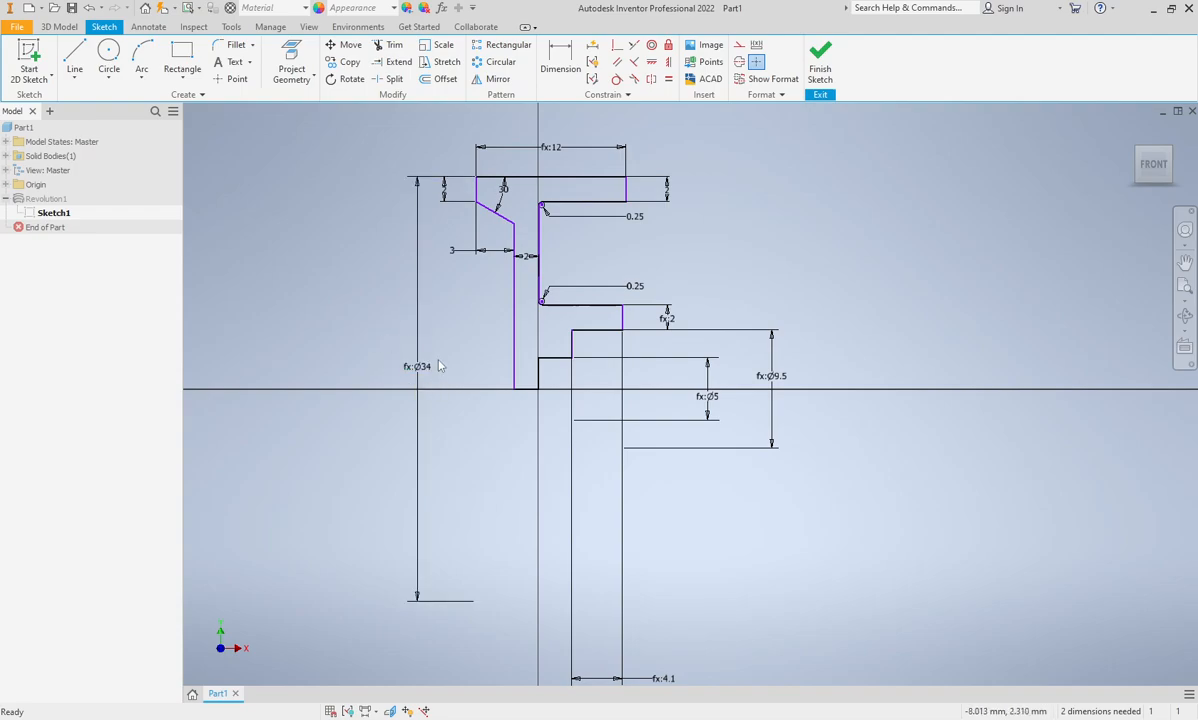
# Finish the sketch and measure the diameter of the revolved wheel's outer rim edge
pyautogui.click(818, 76)
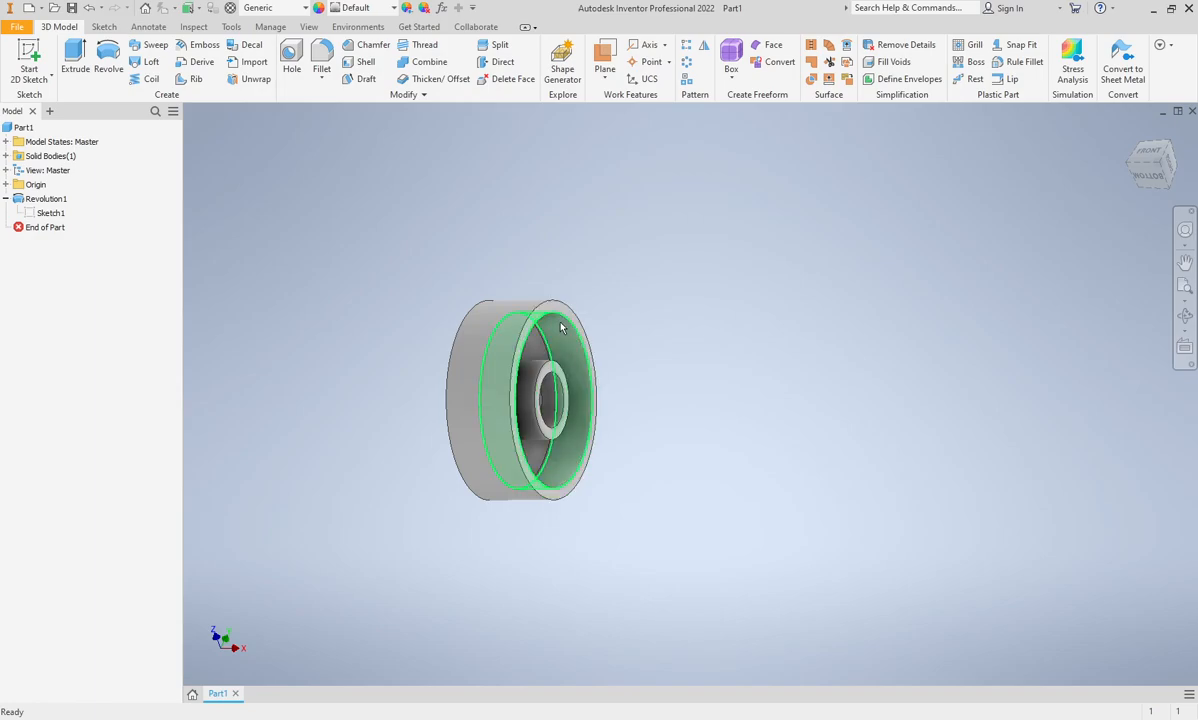
pyautogui.keyDown('shift'); pyautogui.moveTo(517, 479); pyautogui.dragTo(604, 481, button='middle'); pyautogui.keyUp('shift')
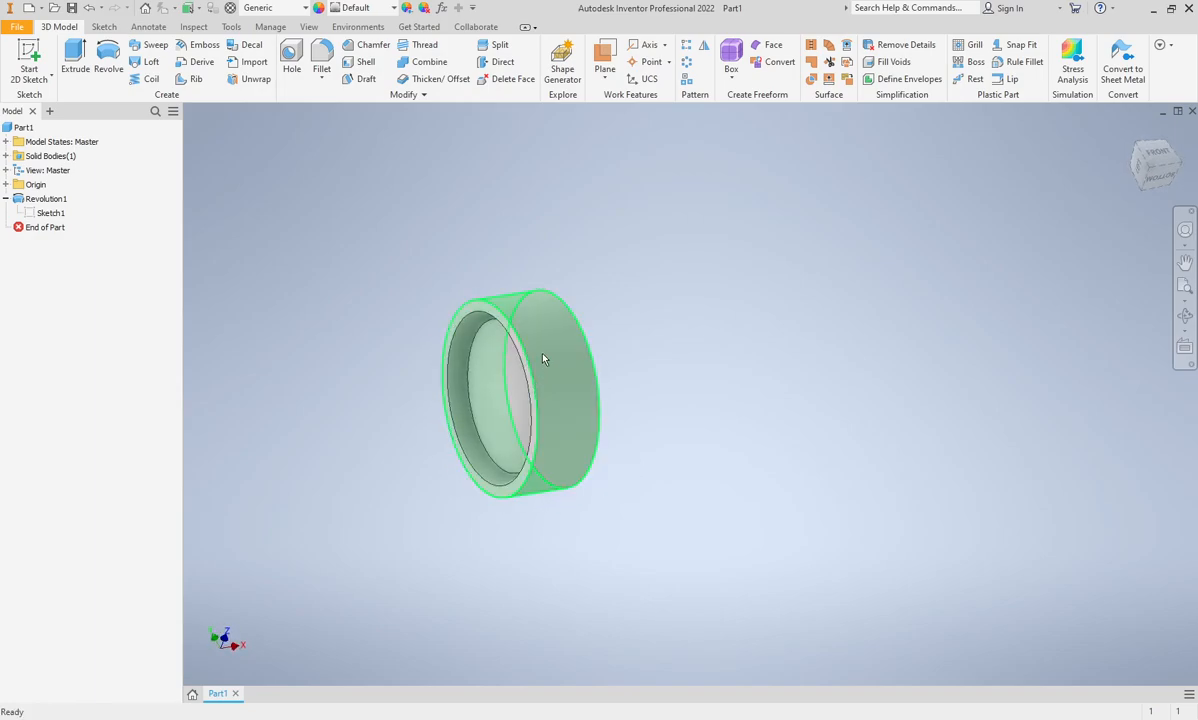
pyautogui.click(193, 27)
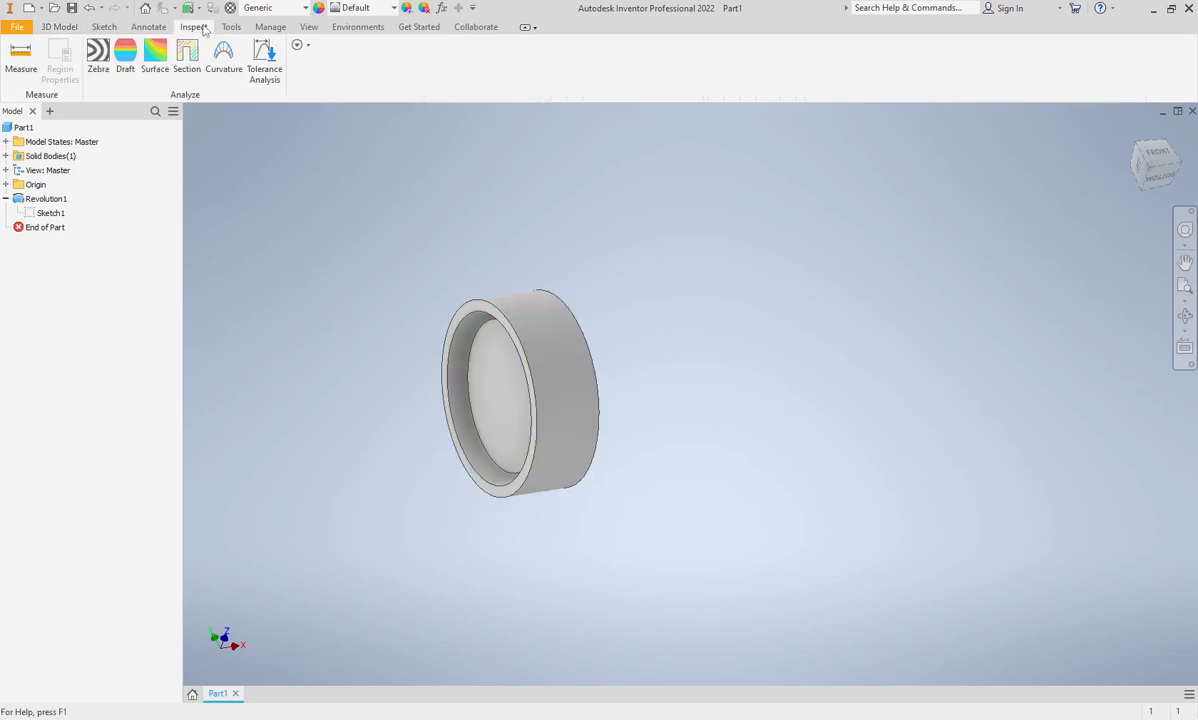
pyautogui.click(35, 58)
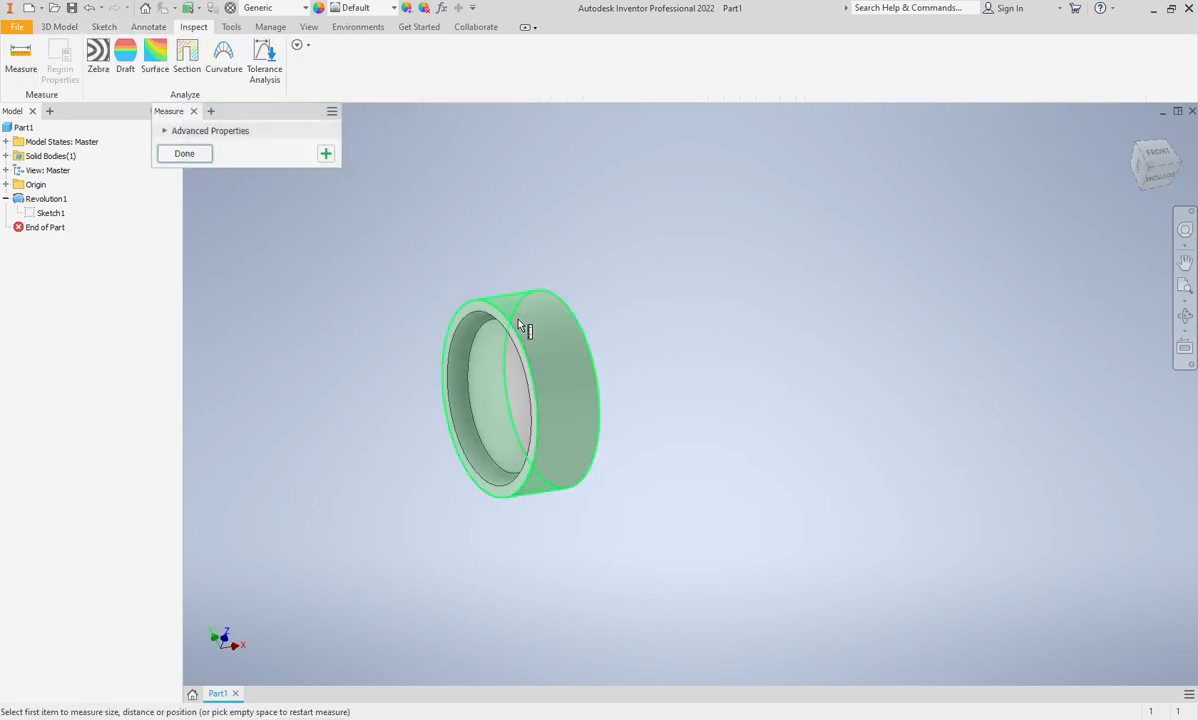
pyautogui.click(479, 303)
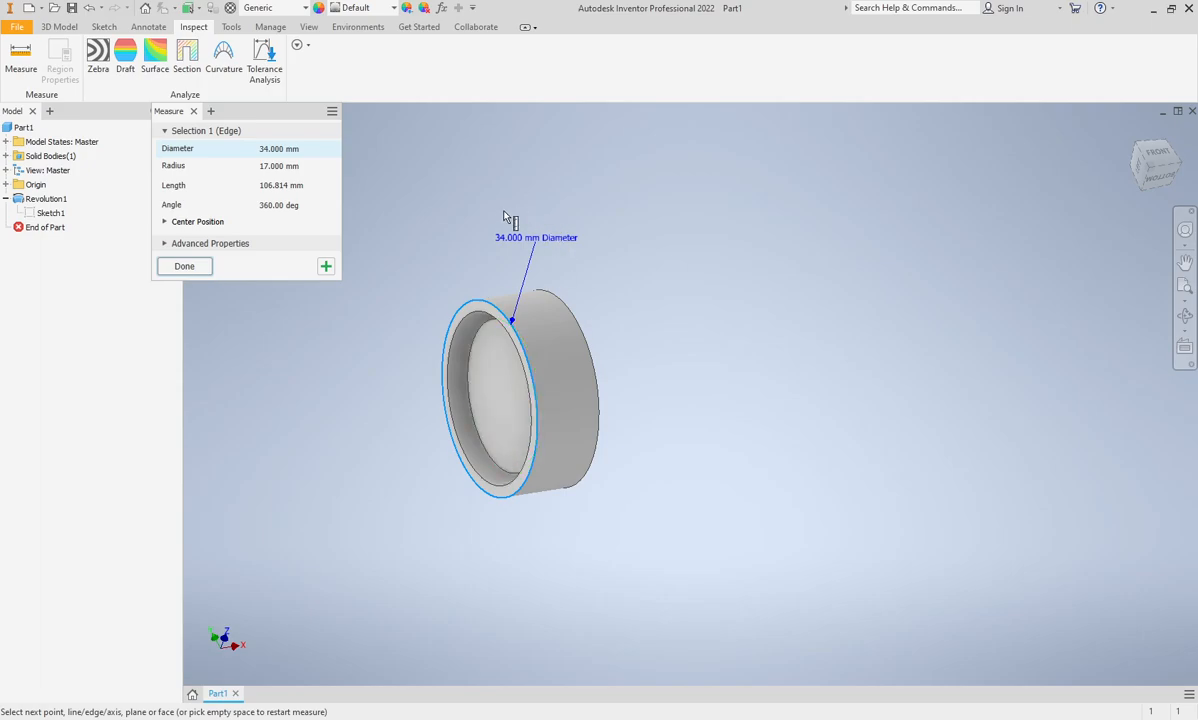
# Close the diameter measurement and inspect the revolved wheel from both sides
pyautogui.click(189, 266)
pyautogui.moveTo(630, 375); pyautogui.dragTo(636, 417, button='middle')
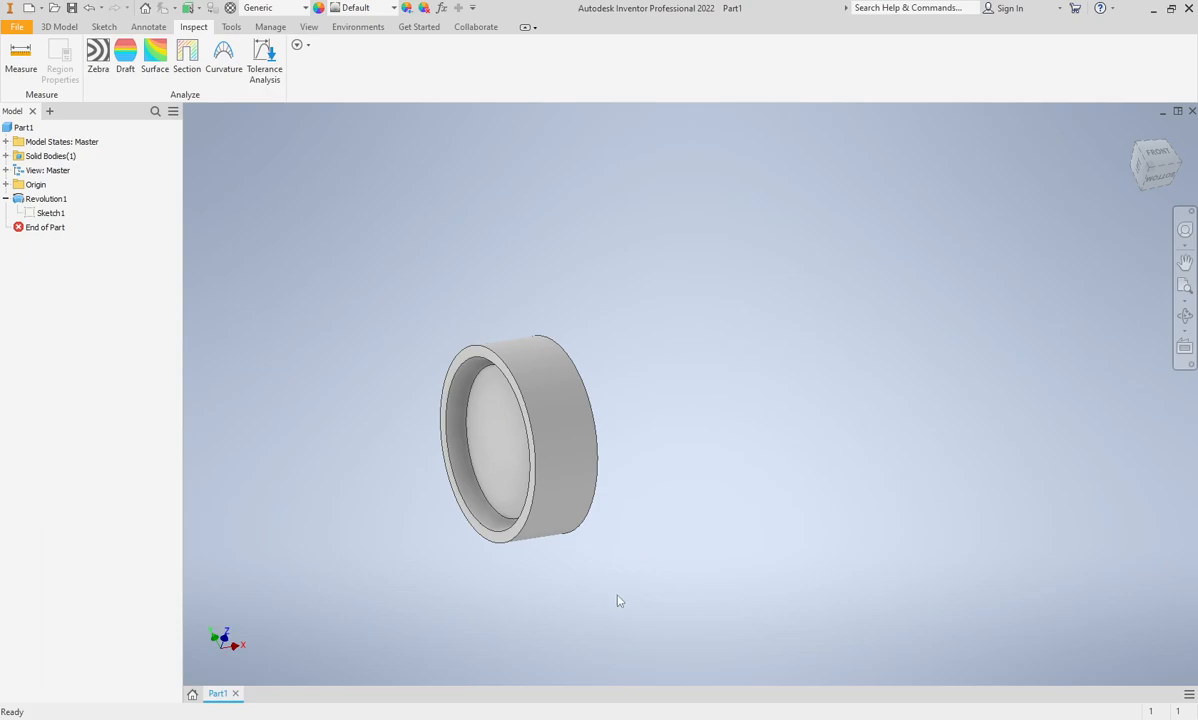
pyautogui.keyDown('shift'); pyautogui.moveTo(618, 600); pyautogui.dragTo(504, 605, button='middle'); pyautogui.keyUp('shift')
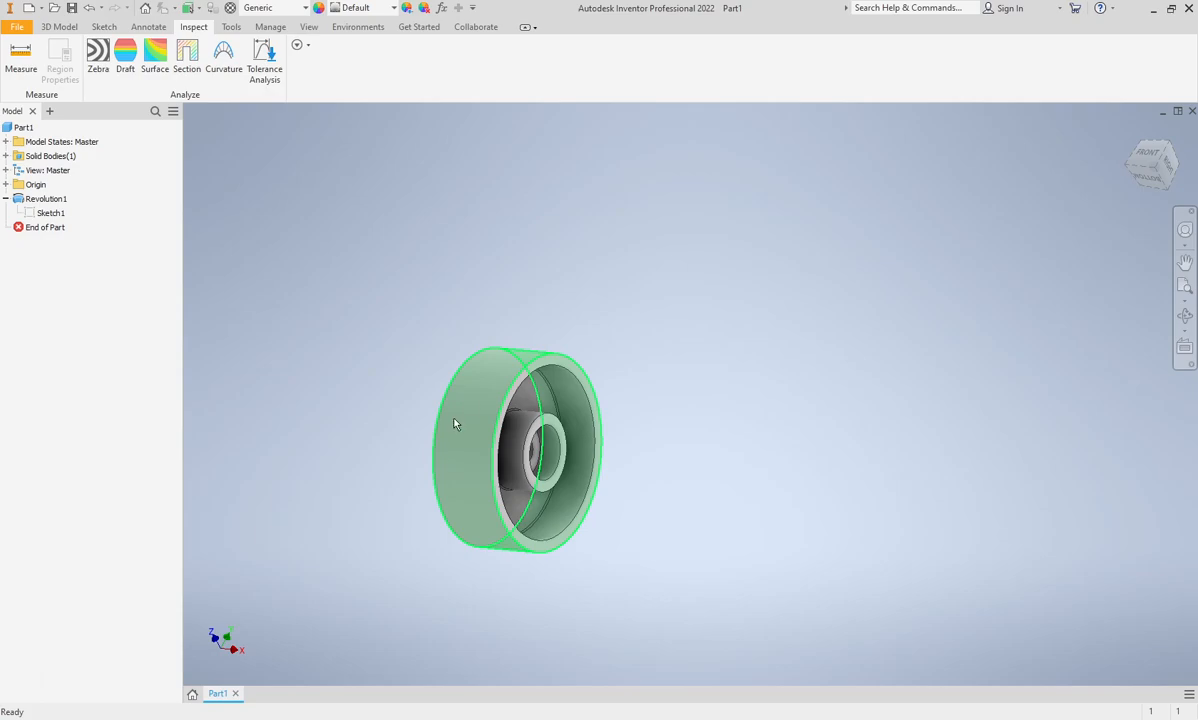
pyautogui.keyDown('shift'); pyautogui.moveTo(519, 628); pyautogui.dragTo(590, 618, button='middle'); pyautogui.keyUp('shift')
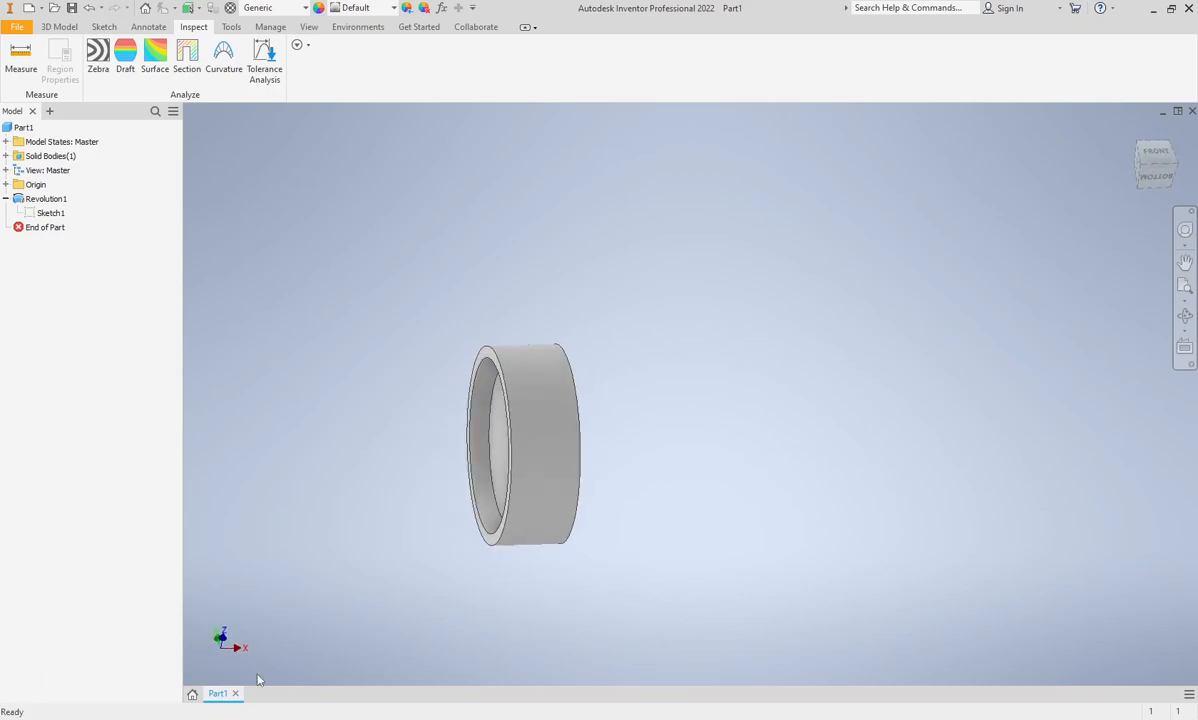
# Reopen Sketch1 and set the outer wheel diameter's evaluated size to its lower tolerance limit of 28 mm
pyautogui.doubleClick(50, 213)
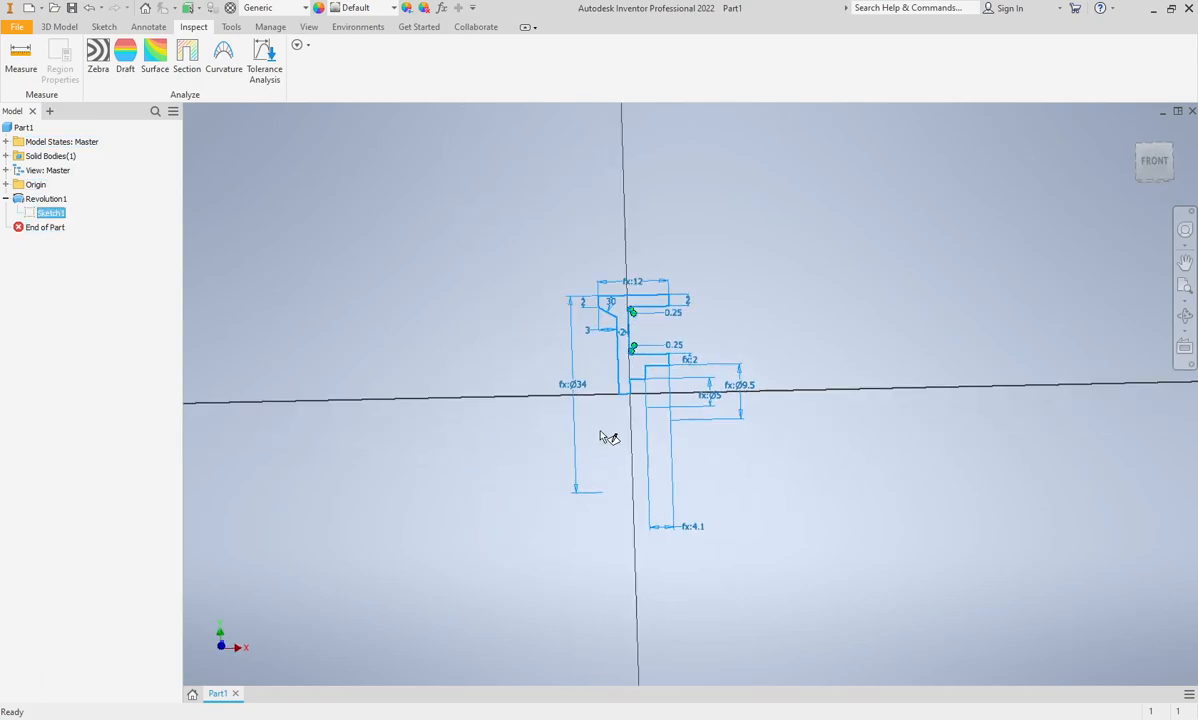
pyautogui.doubleClick(612, 380)
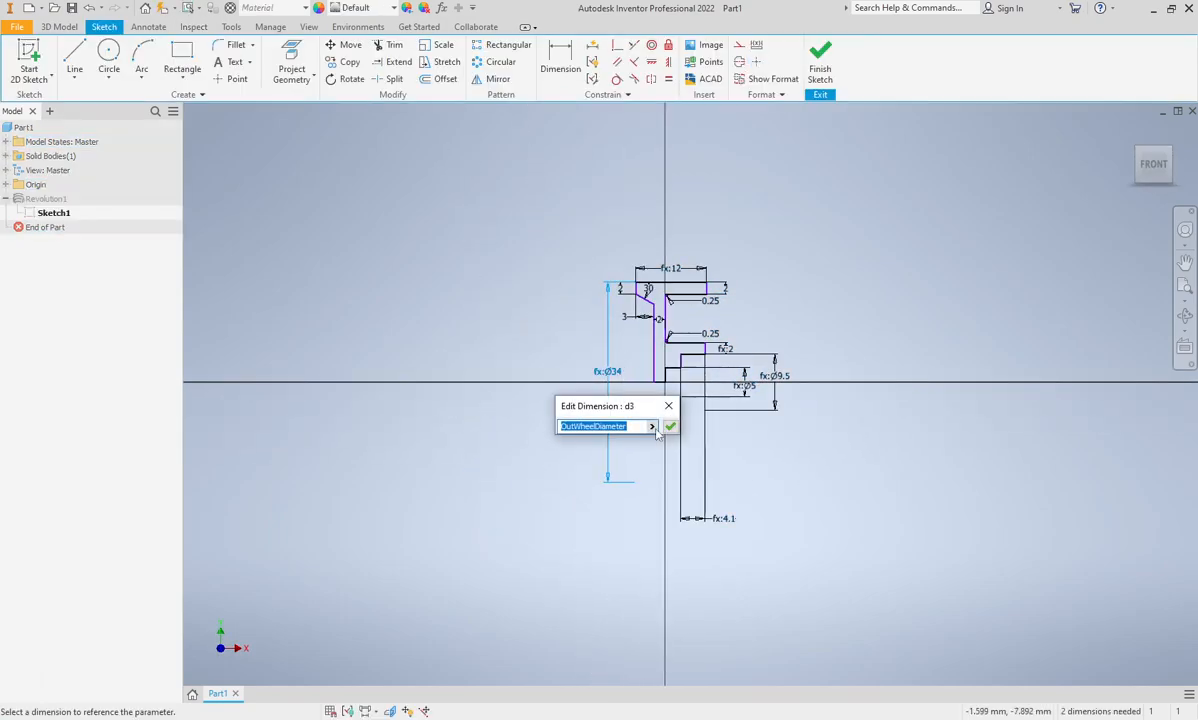
pyautogui.click(651, 426)
pyautogui.click(698, 461)
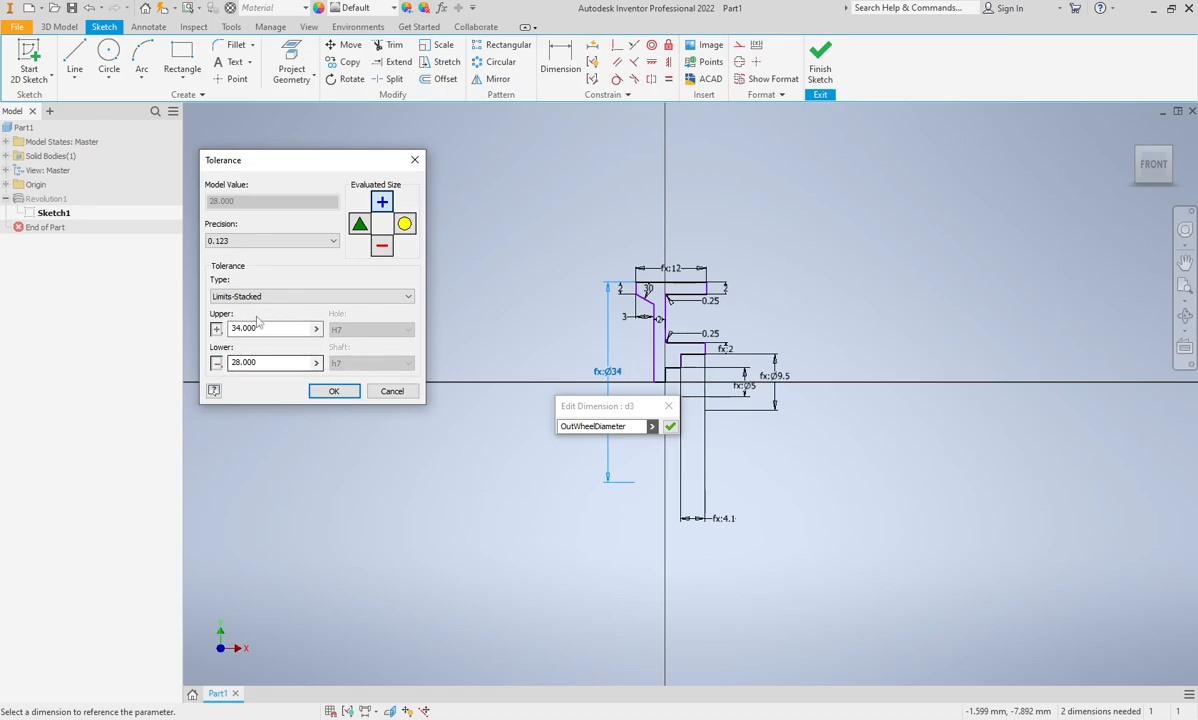
pyautogui.click(381, 246)
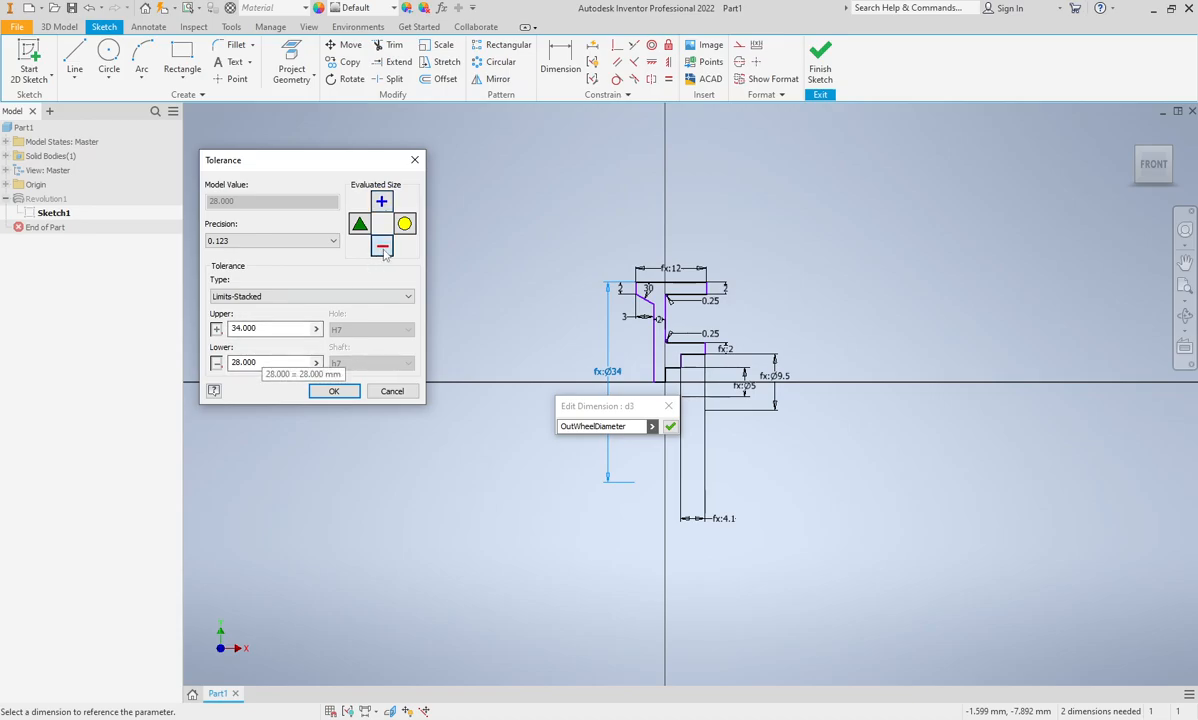
pyautogui.click(335, 391)
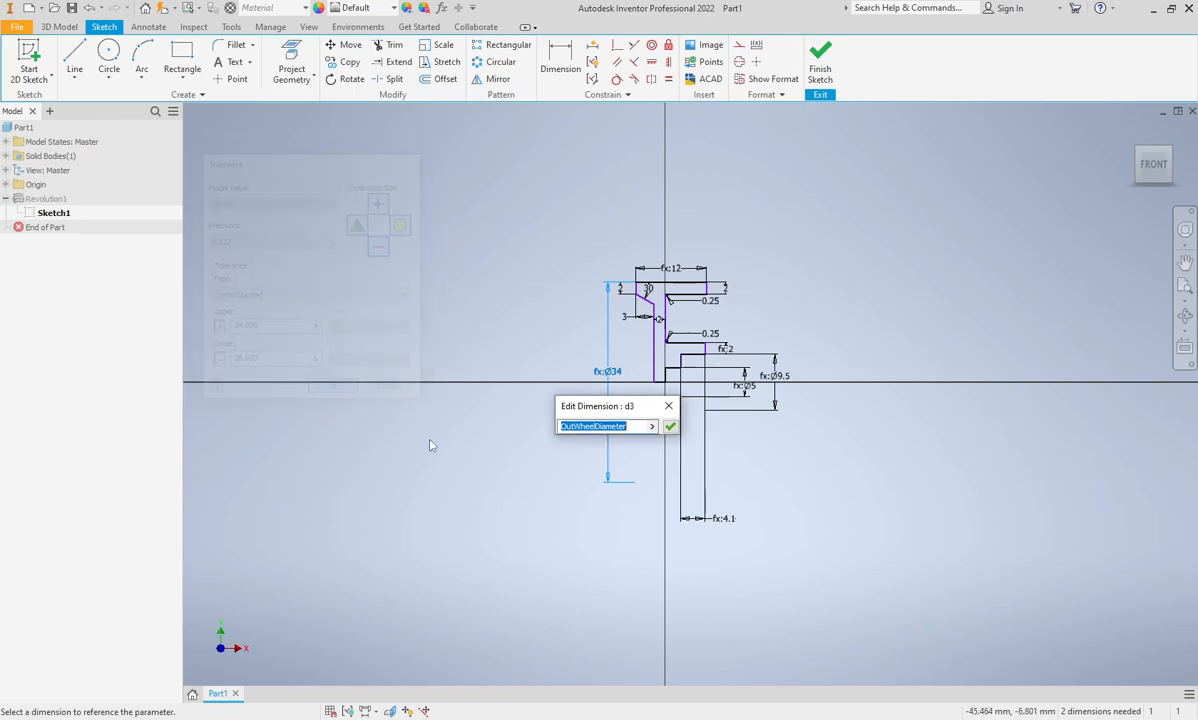
pyautogui.click(670, 427)
pyautogui.moveTo(660, 386)
pyautogui.mouseDown(button='middle')
pyautogui.moveTo(585, 397)
pyautogui.moveTo(479, 366)
pyautogui.moveTo(490, 375)
pyautogui.mouseUp(button='middle')
pyautogui.scroll(-3, 585, 397)
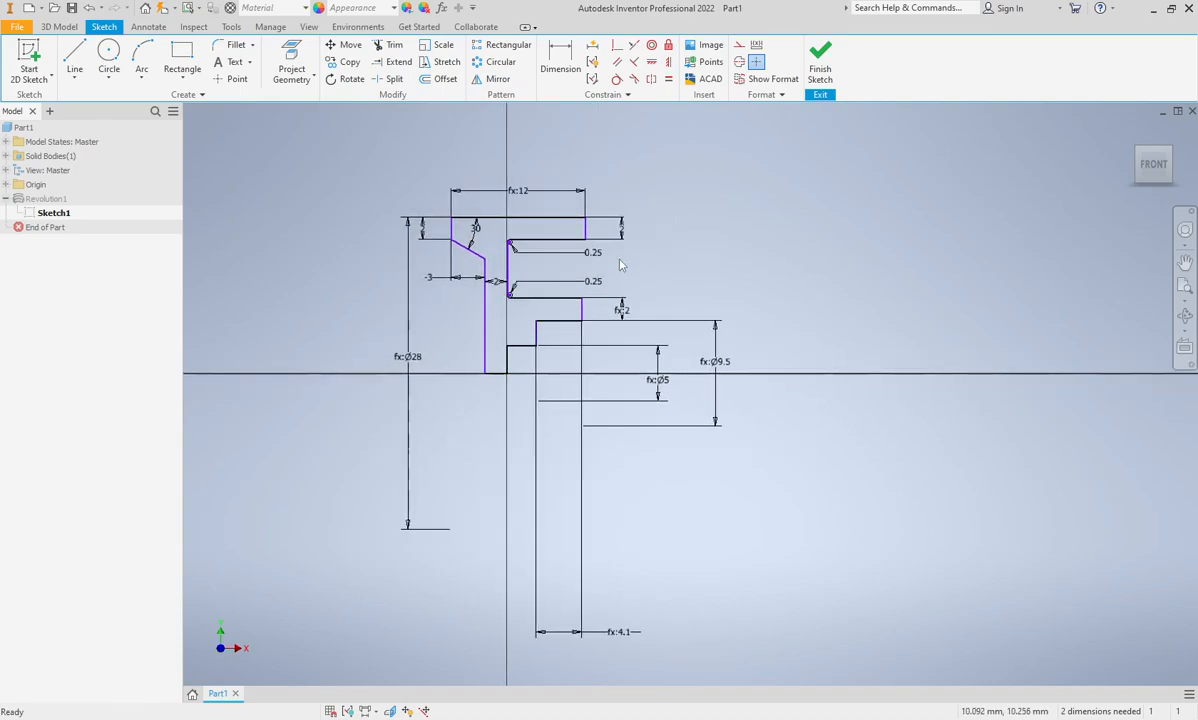